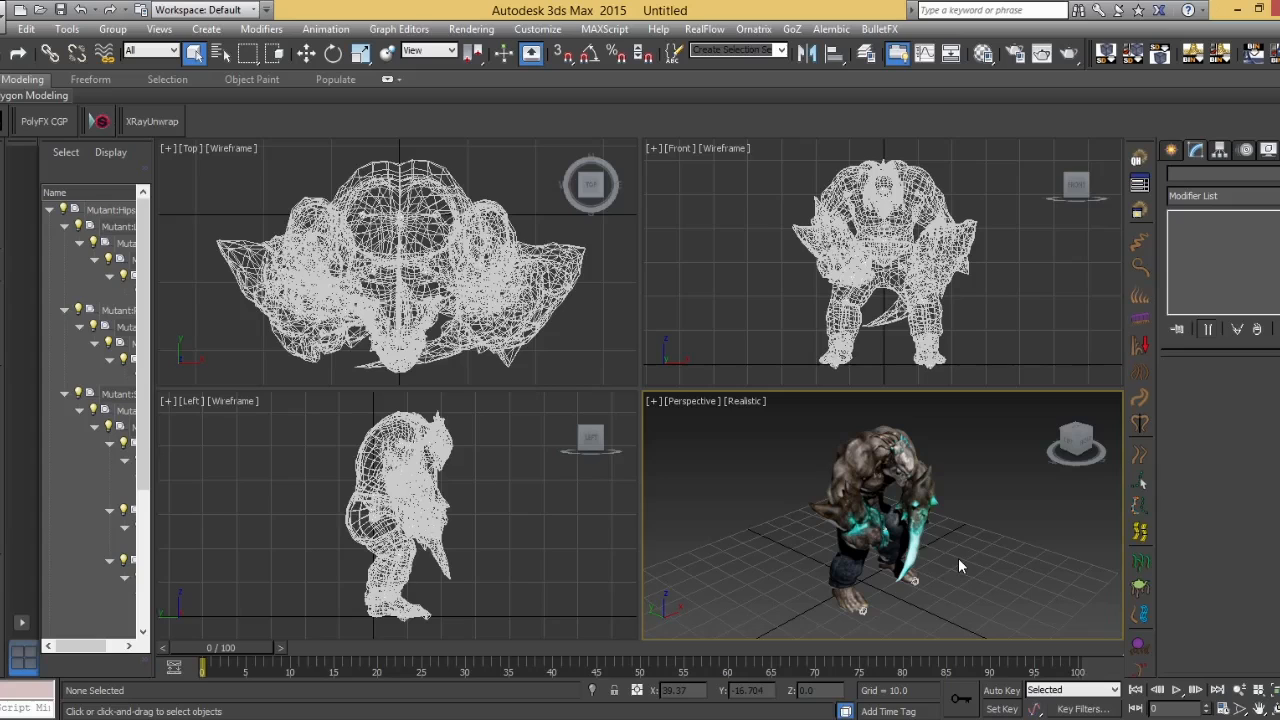
Maximize the Perspective viewport and examine the mutant character from several sides
middle_click_drag(958, 558, 889, 508, "alt")
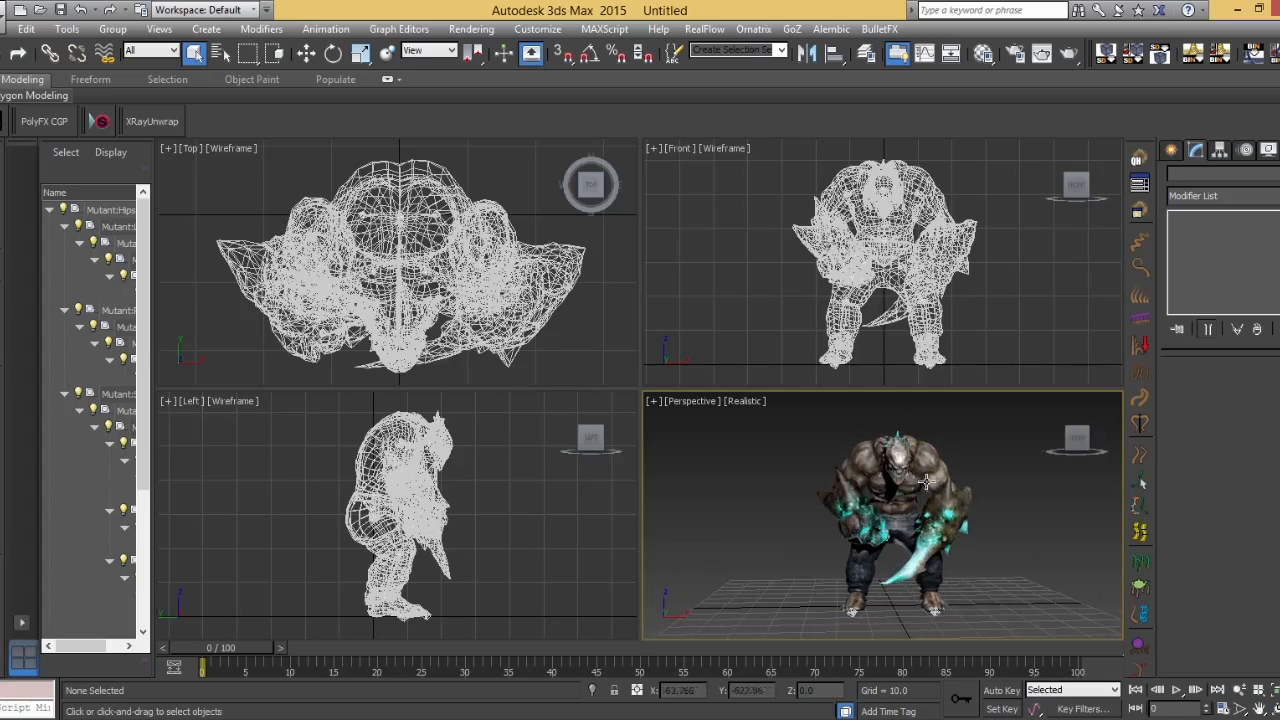
middle_click_drag(908, 563, 953, 574, "alt")
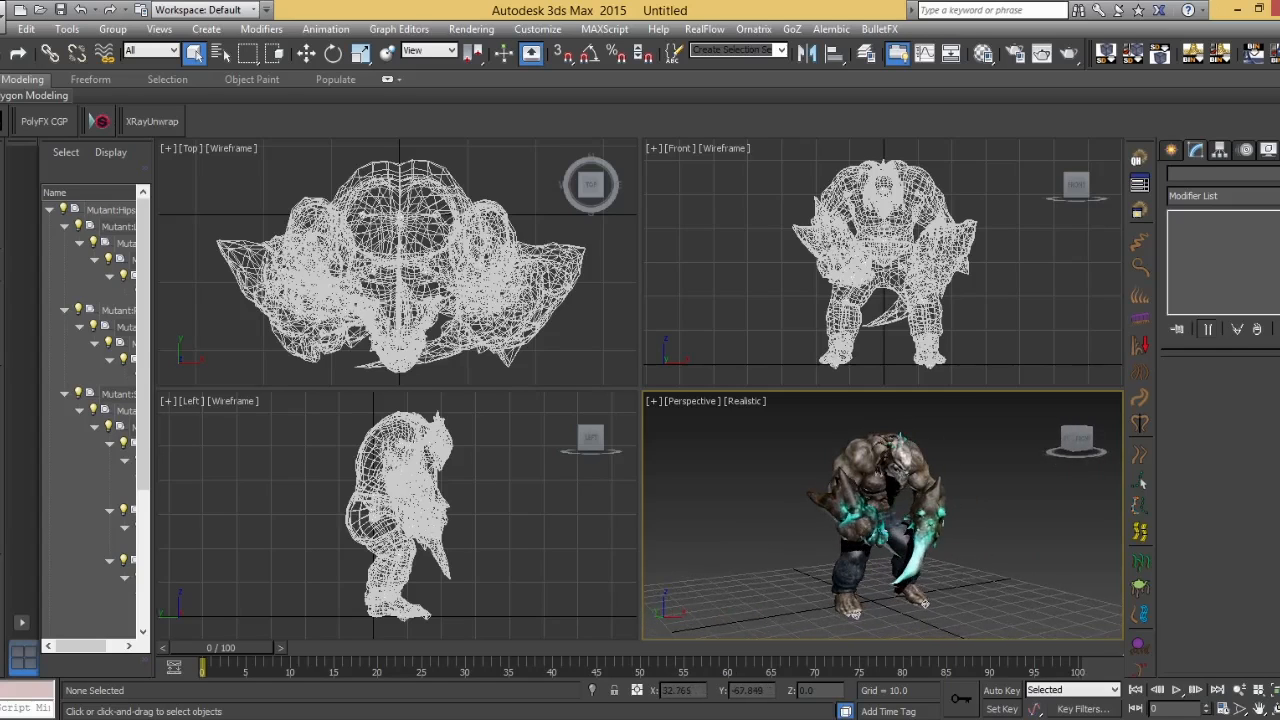
key("alt+w")
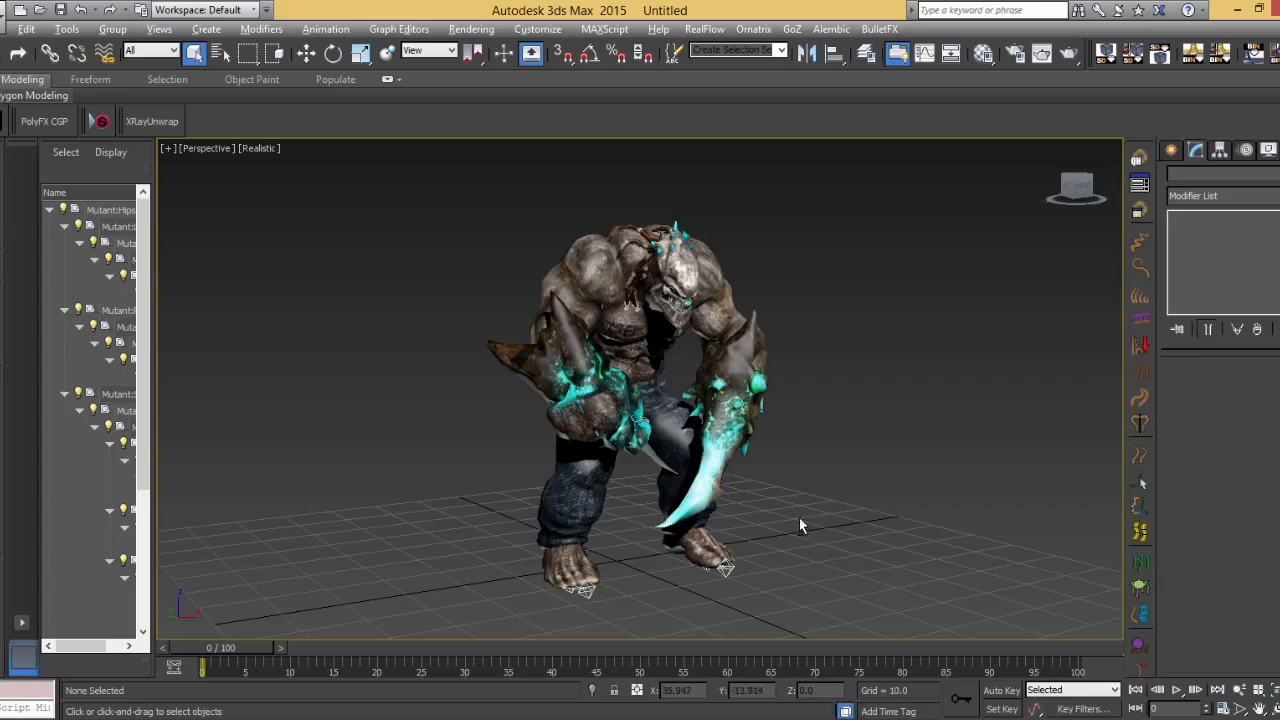
mouse_move(797, 503)
middle_mouse_down("alt")
mouse_move(940, 480)
mouse_move(722, 497)
mouse_move(860, 492)
mouse_move(809, 491)
middle_mouse_up("alt")
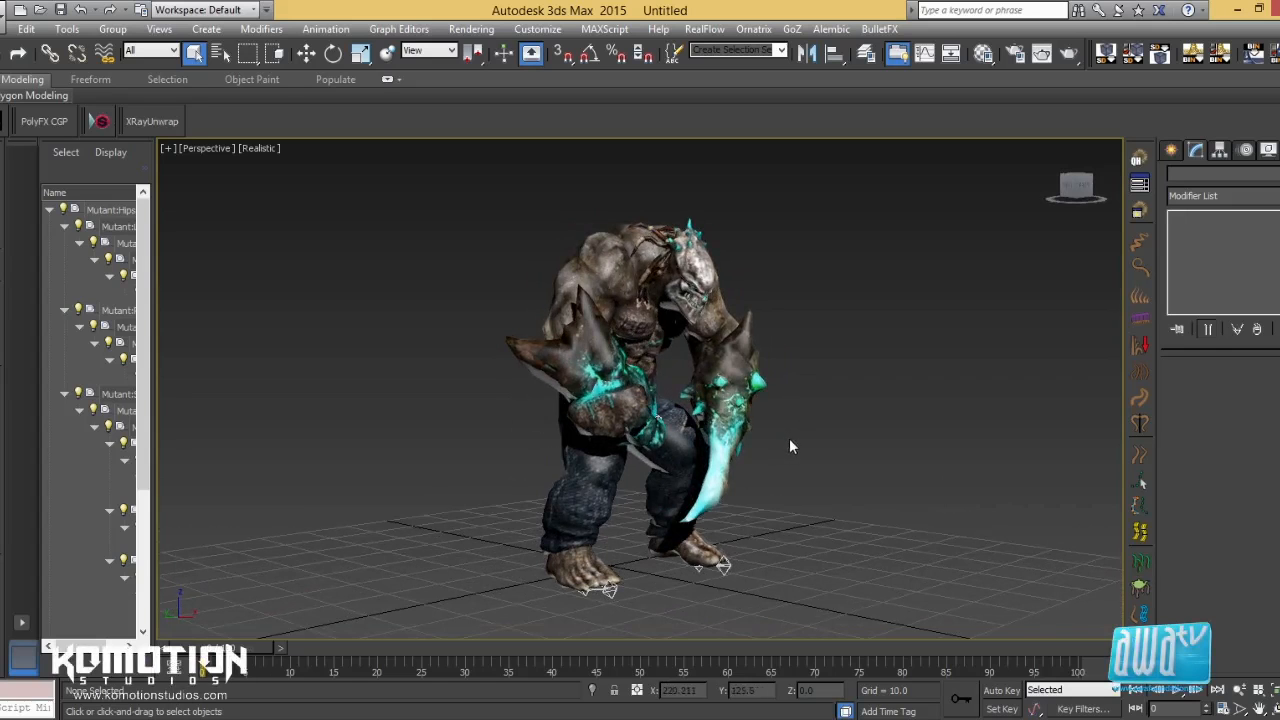
mouse_move(760, 412)
middle_mouse_down("alt")
mouse_move(903, 406)
mouse_move(757, 404)
middle_mouse_up("alt")
middle_click_drag(828, 434, 712, 390, "alt")
Inspect the topology of MutantMesh in Wireframe shading, return the viewport to Realistic shading and deselect the mesh
left_click(590, 291)
middle_click_drag(600, 300, 242, 203, "alt")
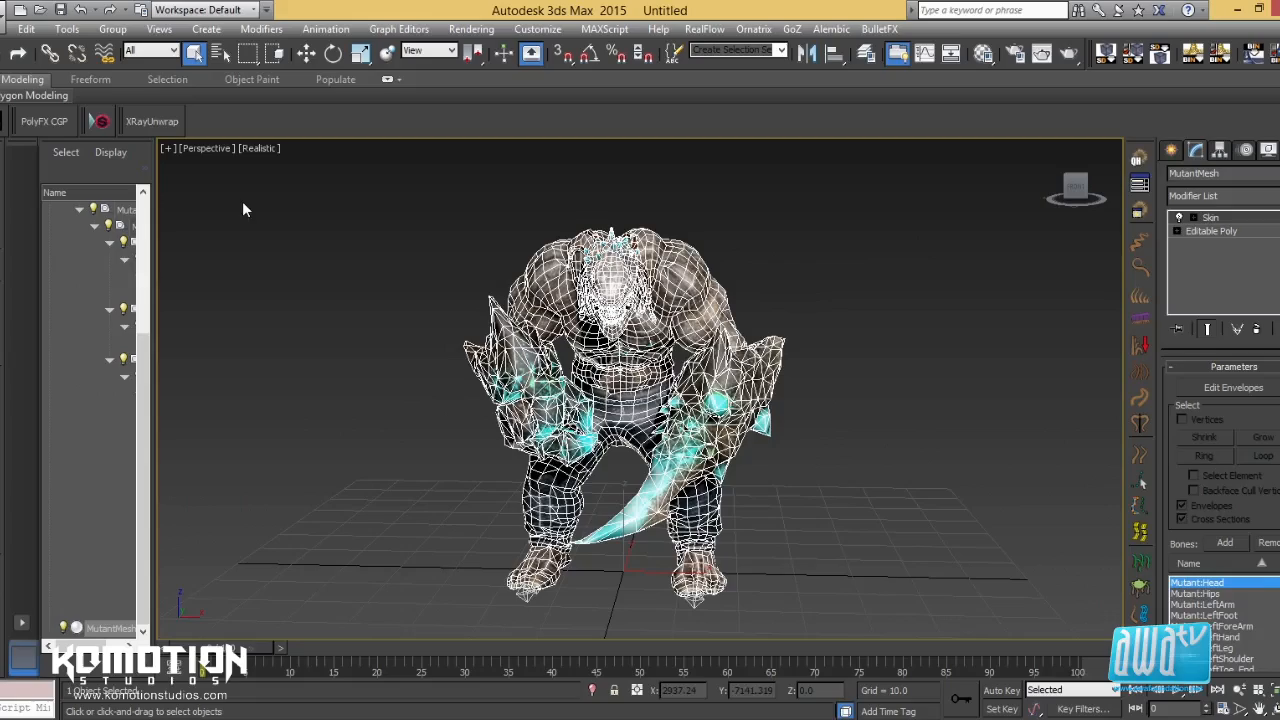
left_click(257, 148)
left_click(305, 286)
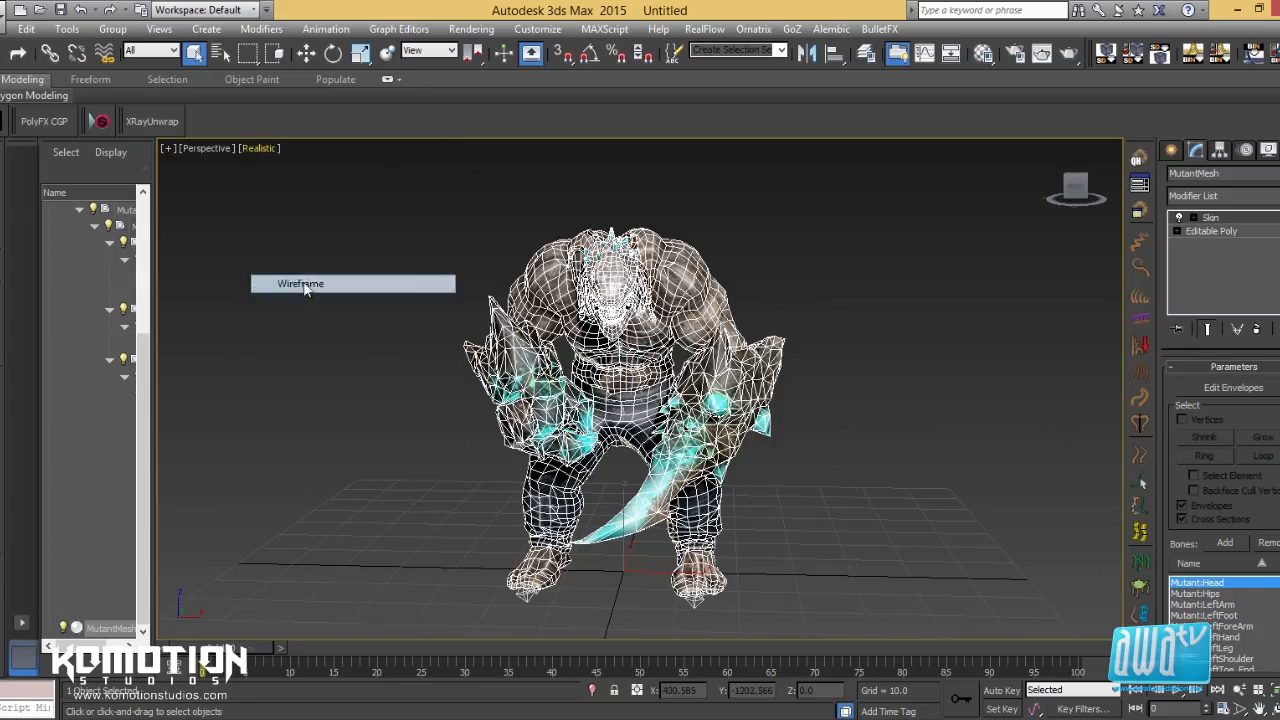
scroll(631, 352, "up", 6)
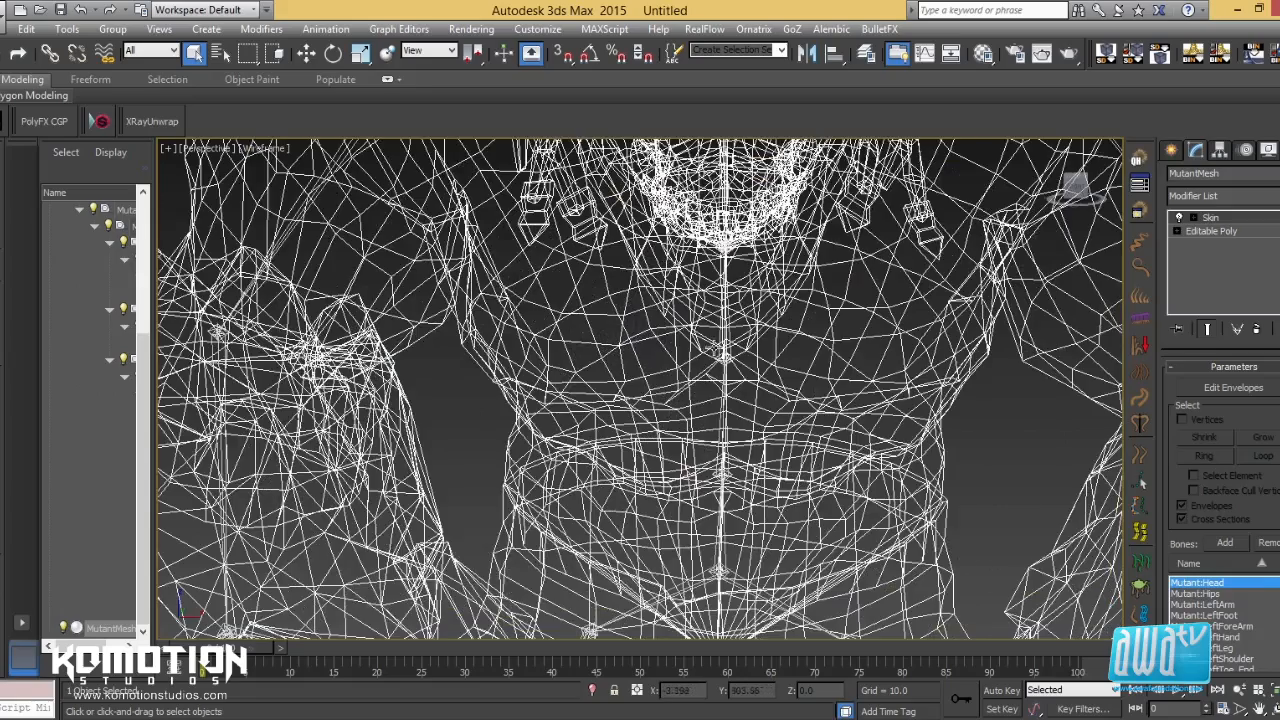
scroll(411, 216, "down", 8)
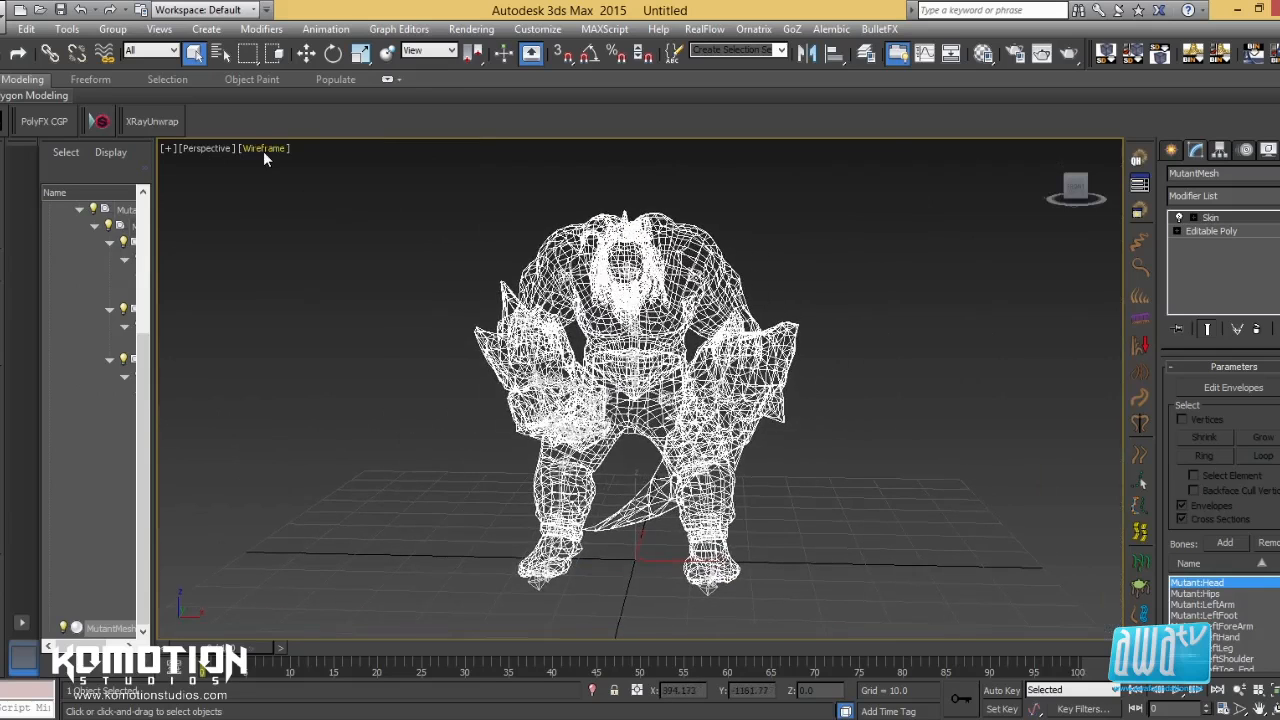
left_click(264, 153)
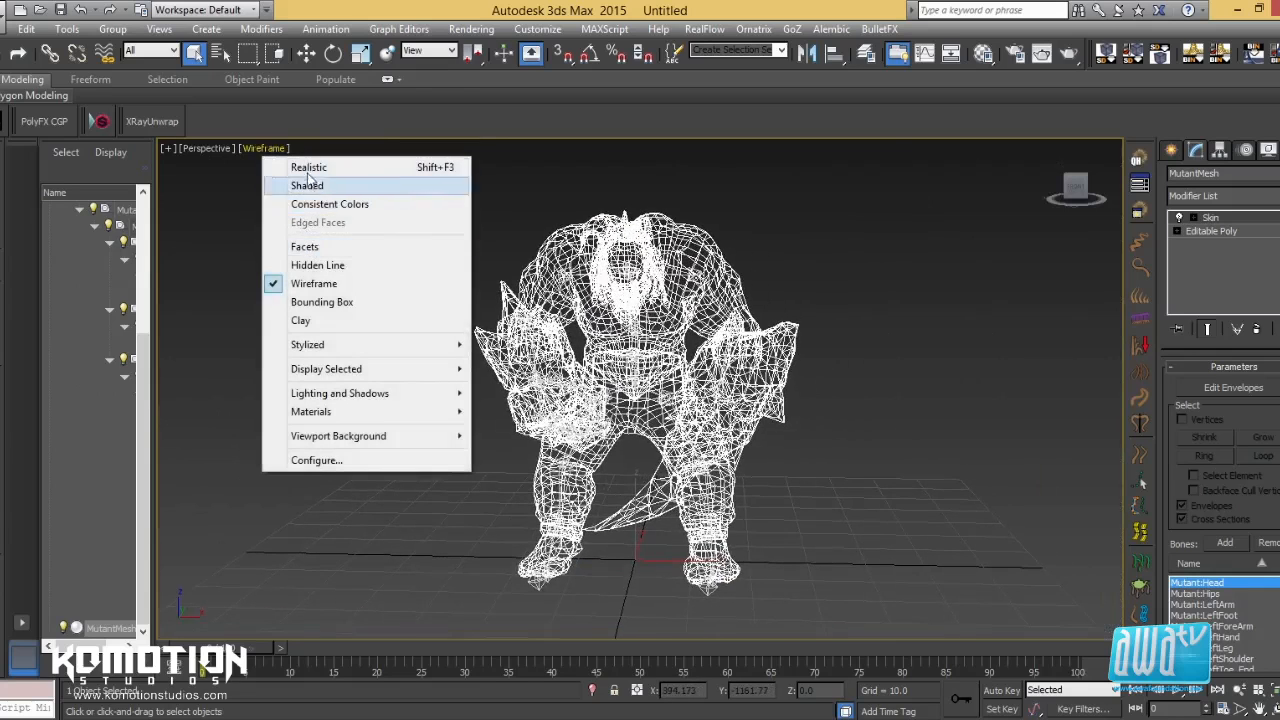
left_click(309, 168)
left_click(841, 478)
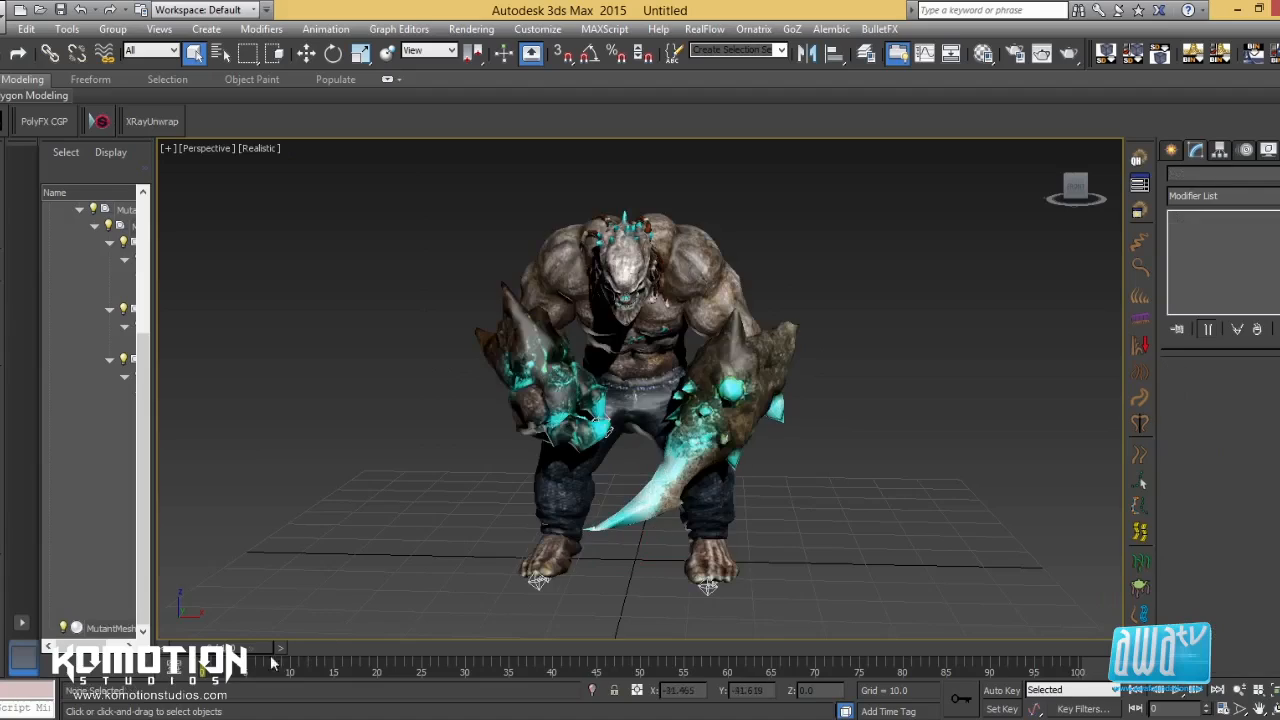
Scrub through the timeline to preview the mutant's animation with MutantMesh selected
left_click_drag(250, 652, 166, 650)
left_click(648, 364)
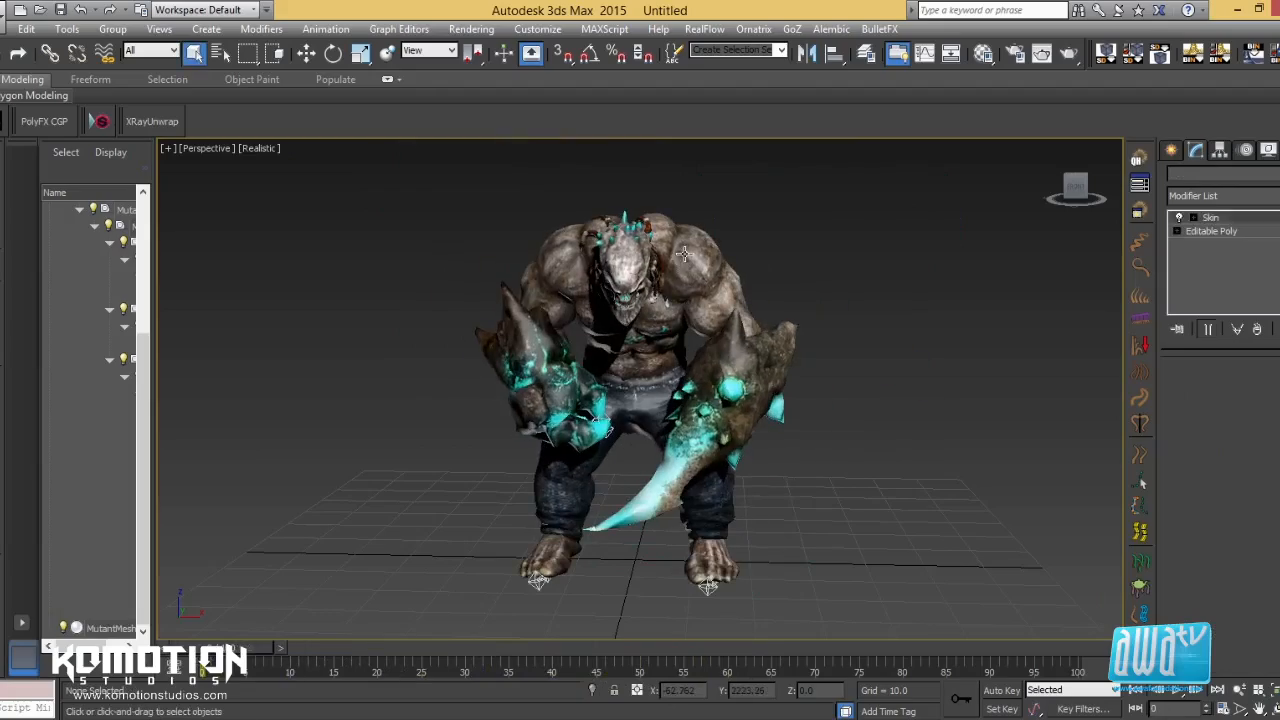
left_click_drag(220, 666, 98, 620)
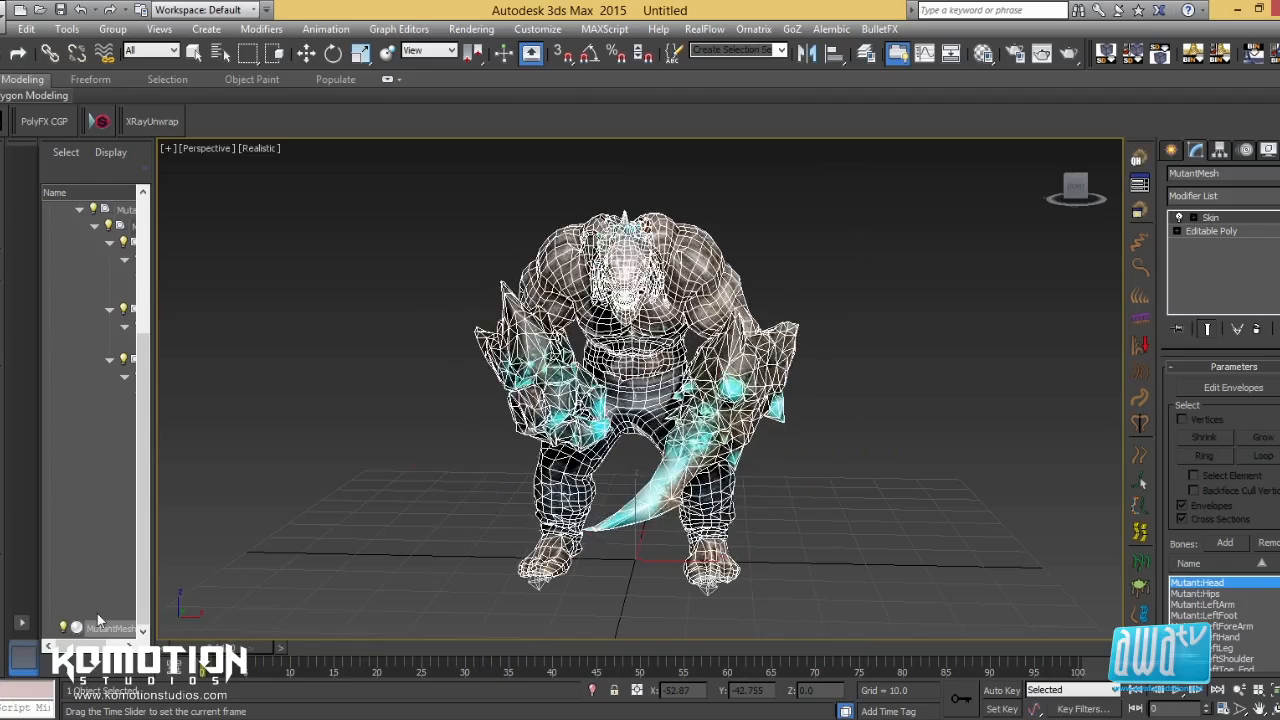
middle_click_drag(423, 502, 520, 505, "alt")
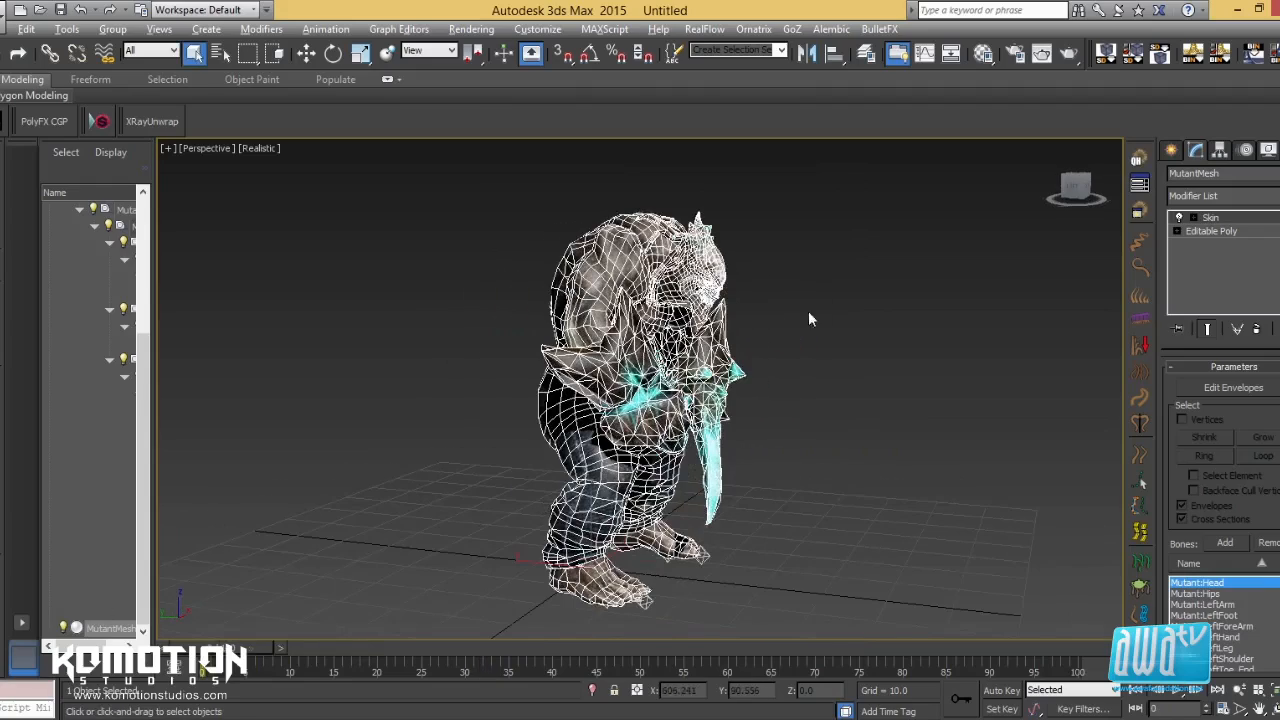
middle_click_drag(810, 319, 870, 320, "alt")
left_click_drag(235, 648, 985, 700)
left_click_drag(965, 648, 150, 580)
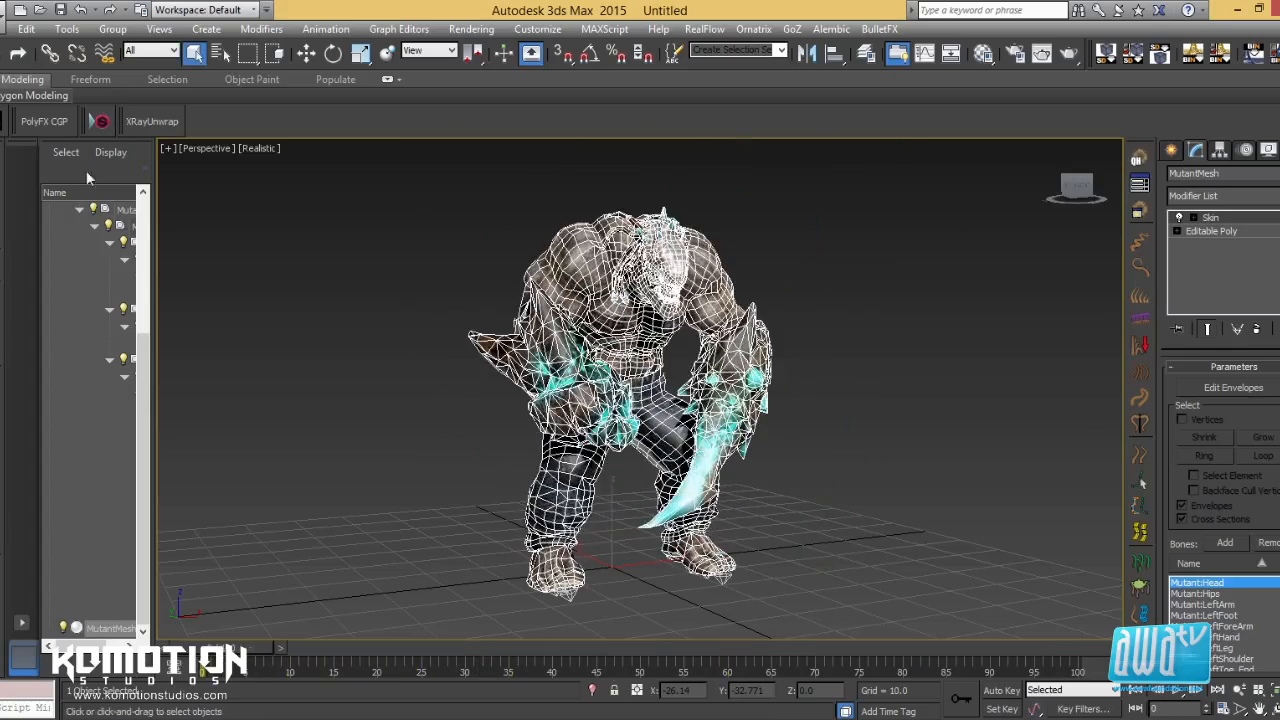
Restrict the selection filter to Helpers and select all helpers to review their animation along the timeline
left_click(150, 51)
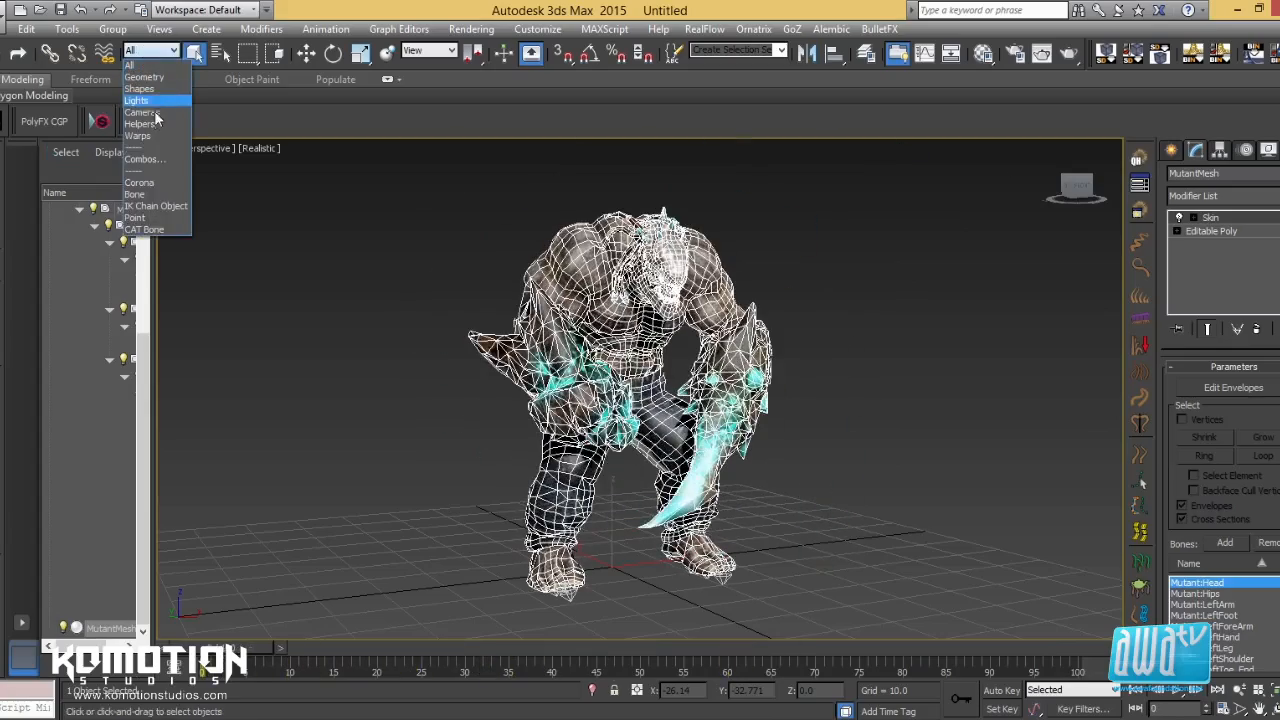
left_click(155, 121)
key("ctrl+a")
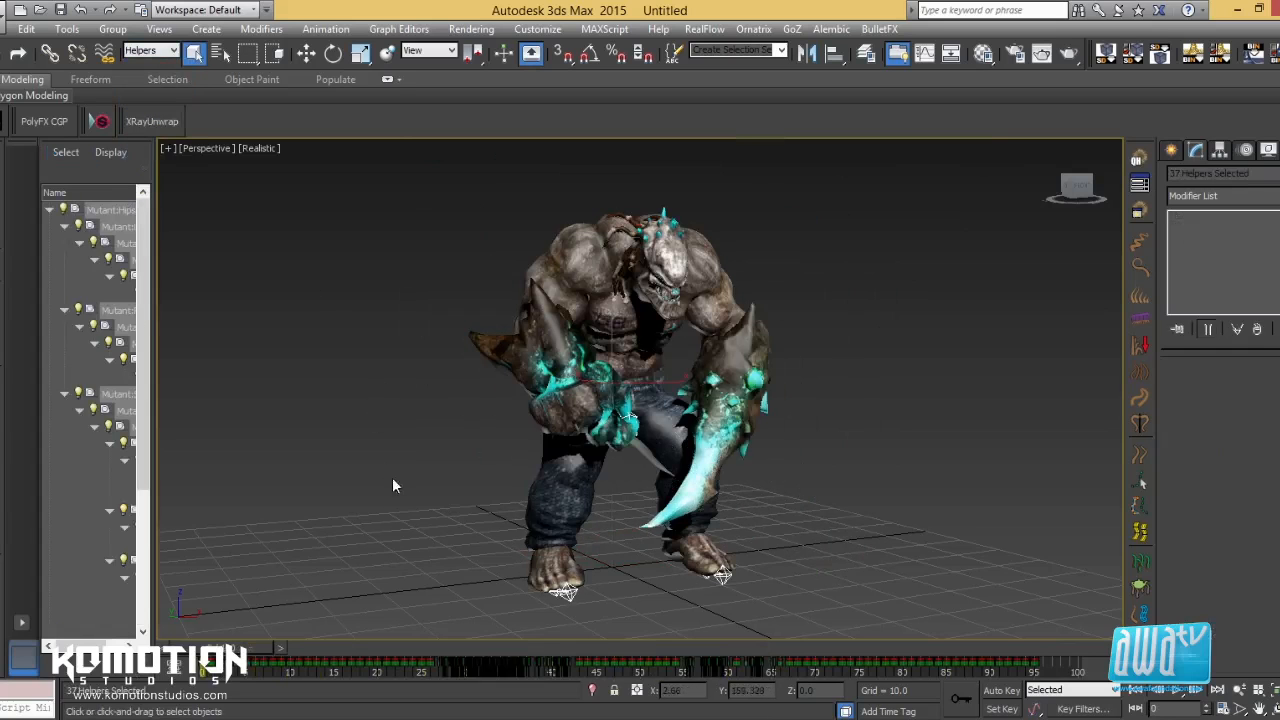
left_click_drag(297, 668, 97, 618)
left_click(498, 305)
Reset the selection filter to All and select the mutant's mesh
left_click(167, 52)
left_click(167, 65)
left_click(601, 247)
mouse_move(761, 381)
middle_mouse_down("alt")
mouse_move(705, 385)
mouse_move(777, 380)
mouse_move(751, 392)
middle_mouse_up("alt")
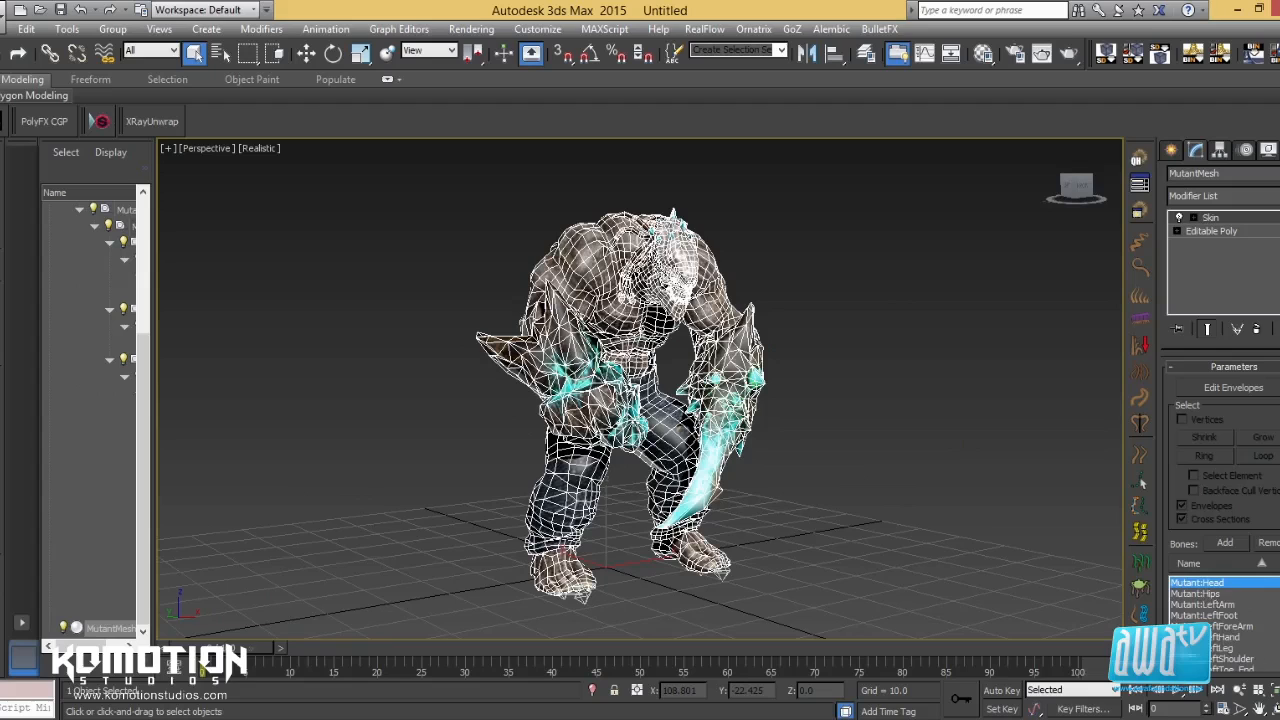
Add a Point Cache modifier to MutantMesh above its Skin modifier
scroll(1220, 620, "down", 10)
scroll(1220, 620, "up", 10)
left_click(1197, 582)
left_click(1222, 196)
scroll(1225, 440, "down", 20)
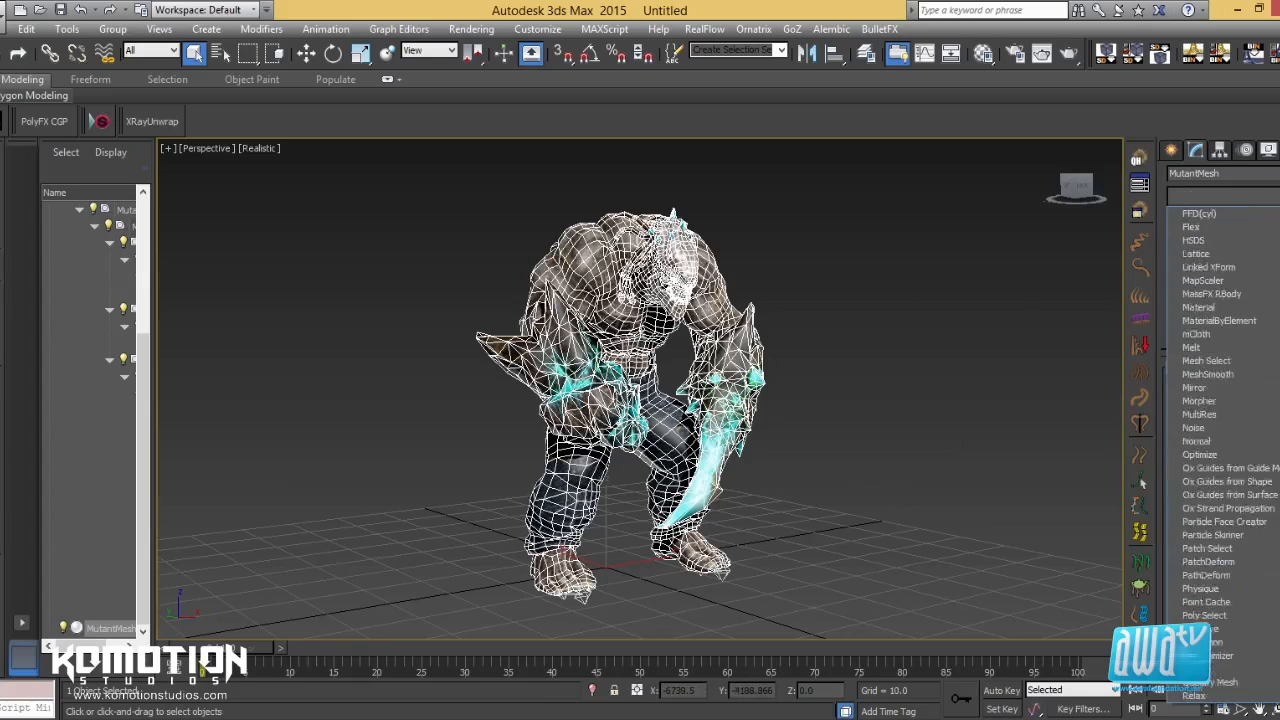
scroll(1230, 440, "down", 1)
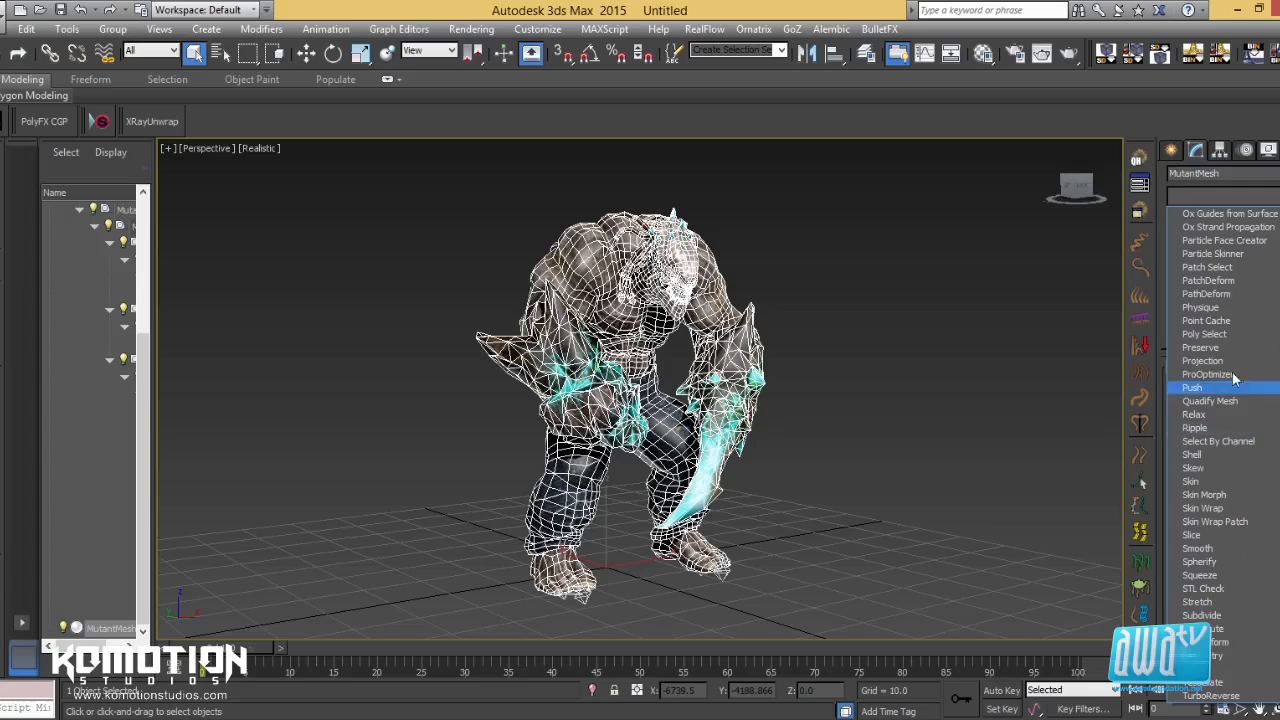
left_click(1226, 321)
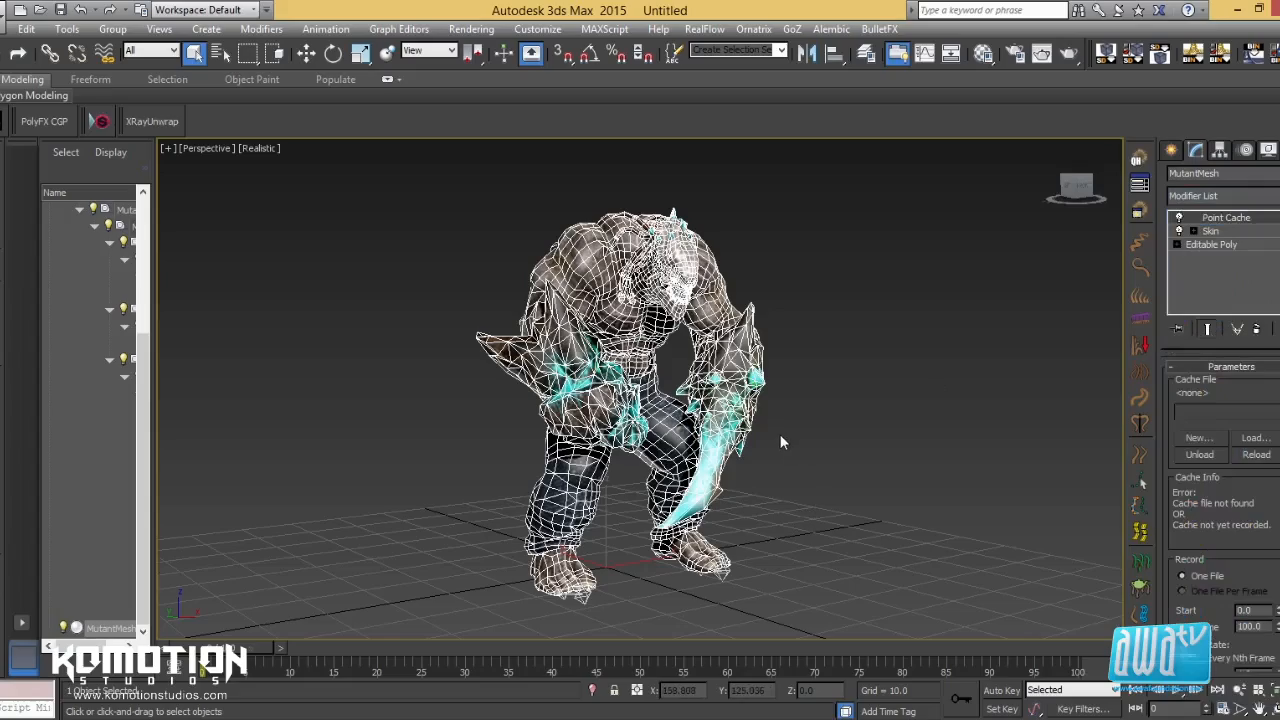
Create a new point cache file named MutantMesh5 in the AWA TUTORIALS folder
middle_click_drag(808, 453, 765, 441, "alt")
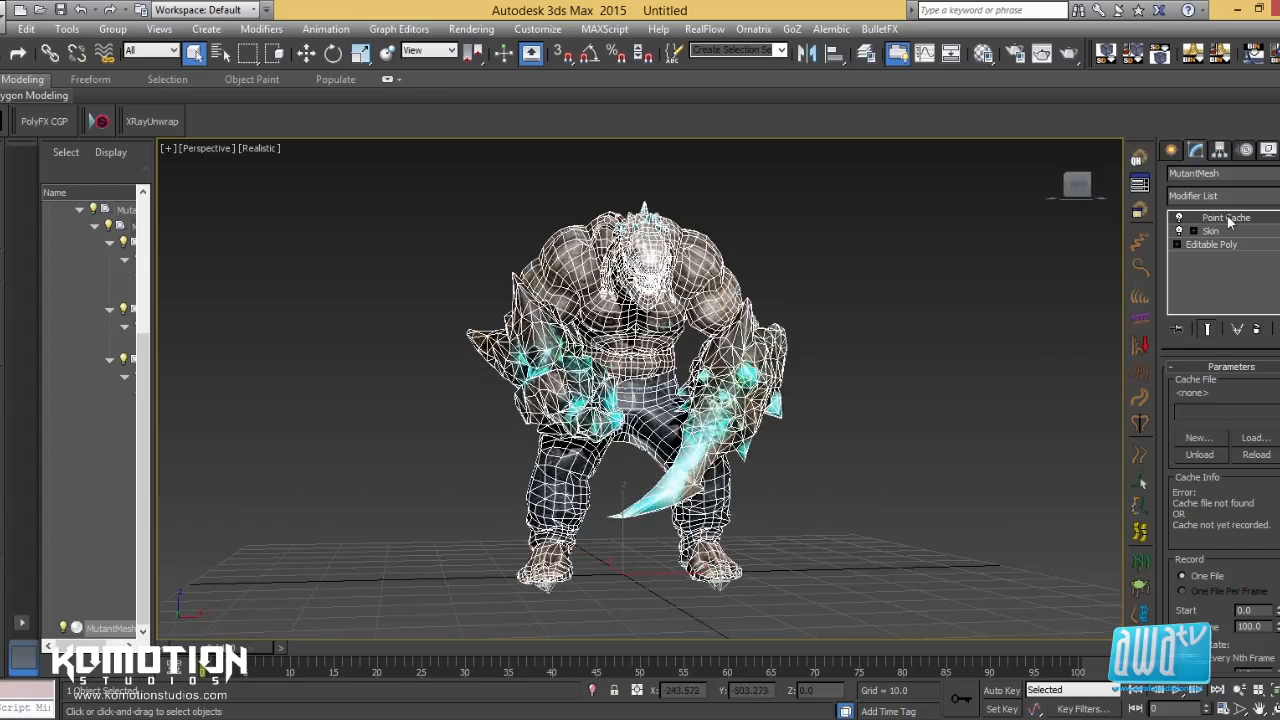
mouse_move(796, 409)
middle_mouse_down("alt")
mouse_move(883, 454)
mouse_move(792, 445)
mouse_move(828, 412)
mouse_move(972, 425)
mouse_move(829, 437)
mouse_move(805, 430)
mouse_move(829, 409)
mouse_move(780, 420)
mouse_move(827, 409)
mouse_move(803, 412)
mouse_move(800, 428)
mouse_move(840, 425)
mouse_move(793, 403)
middle_mouse_up("alt")
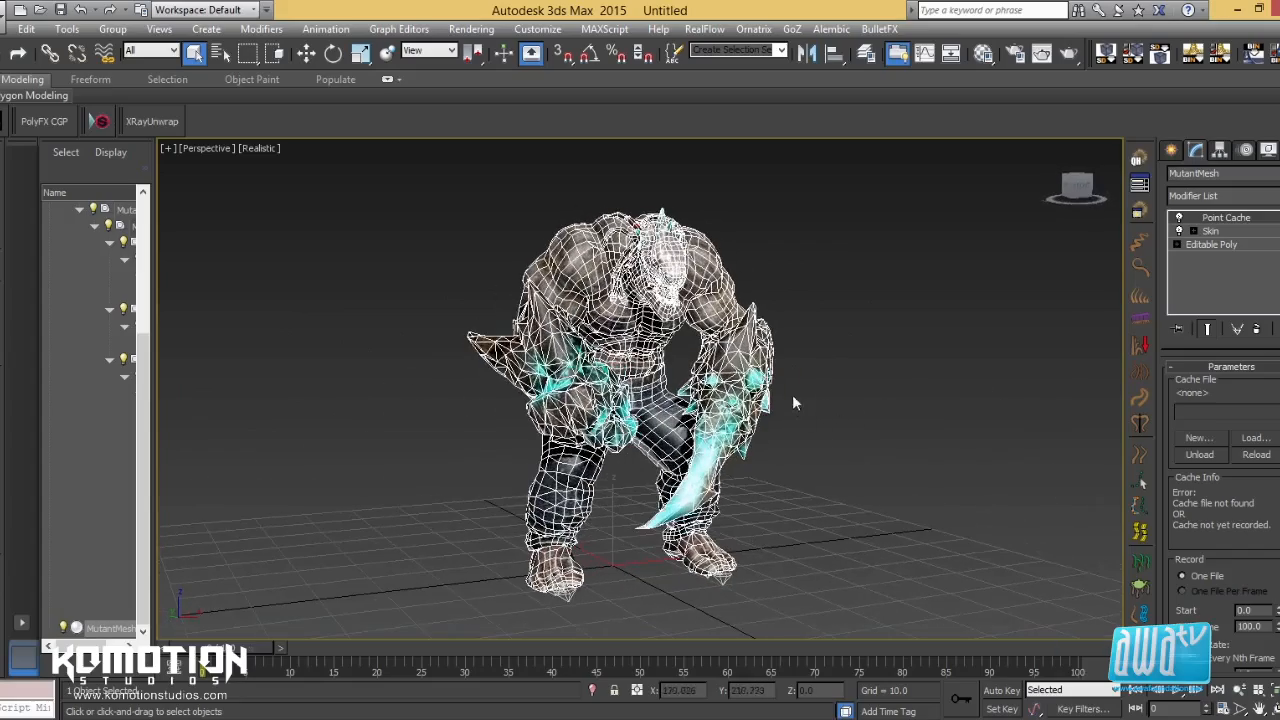
left_click(1198, 440)
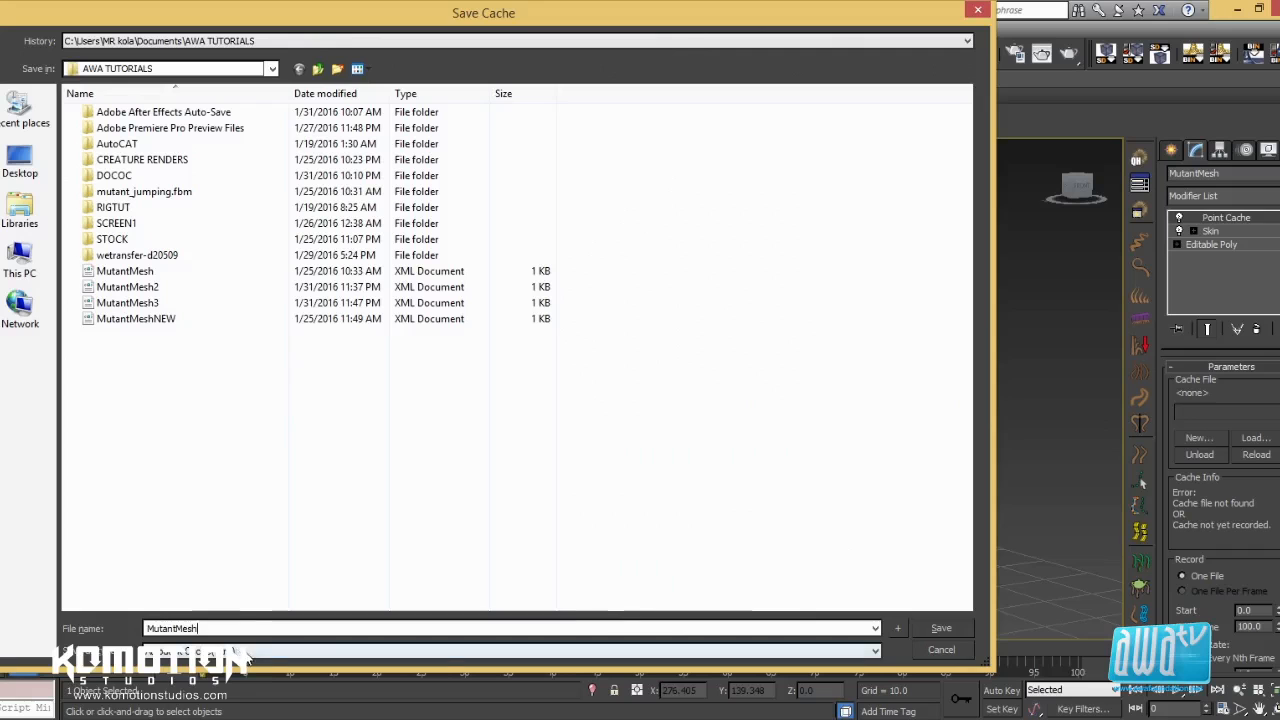
left_click(940, 628)
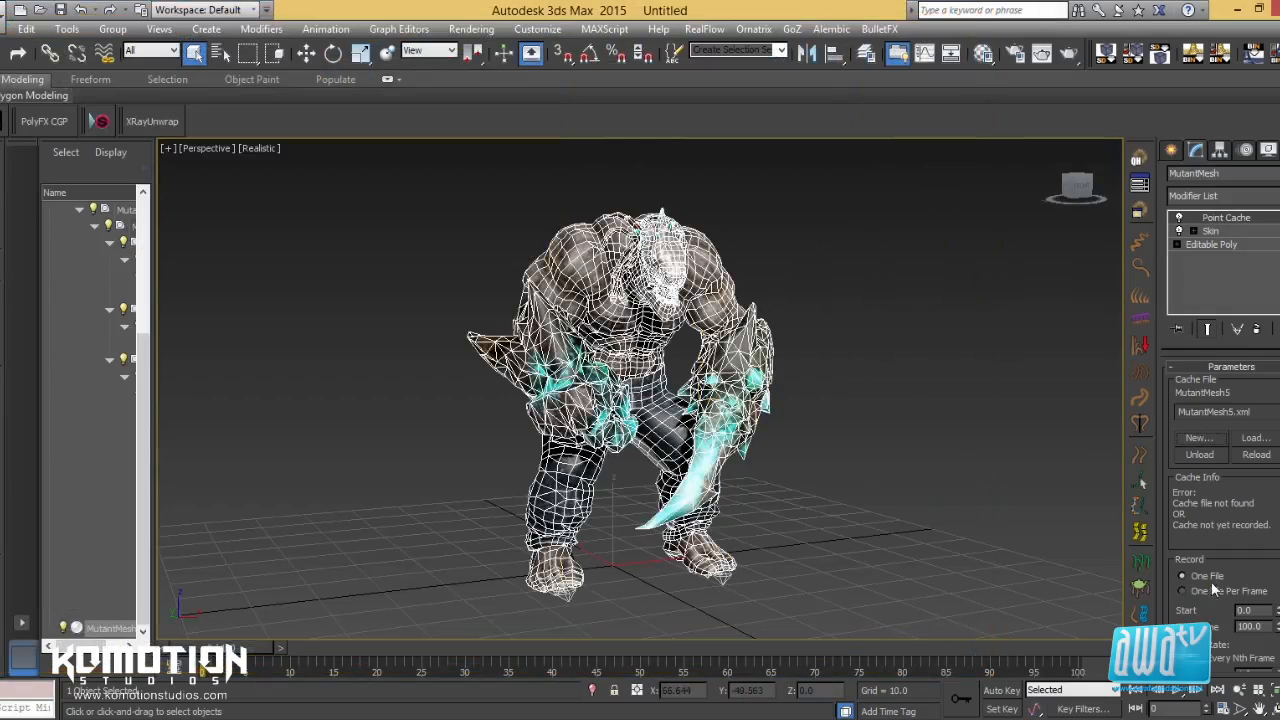
Record the mesh animation into the cache as one file, from frame 0 to 100
scroll(1237, 508, "down", 4)
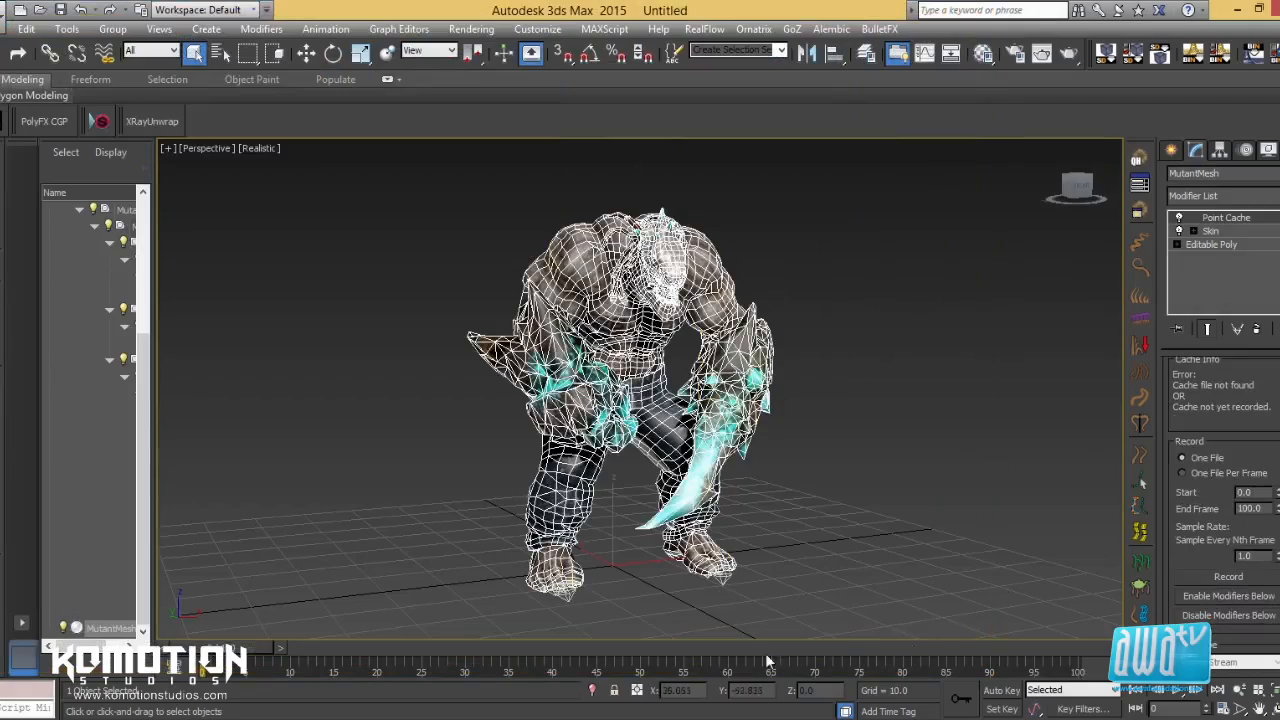
left_click_drag(205, 650, 205, 600)
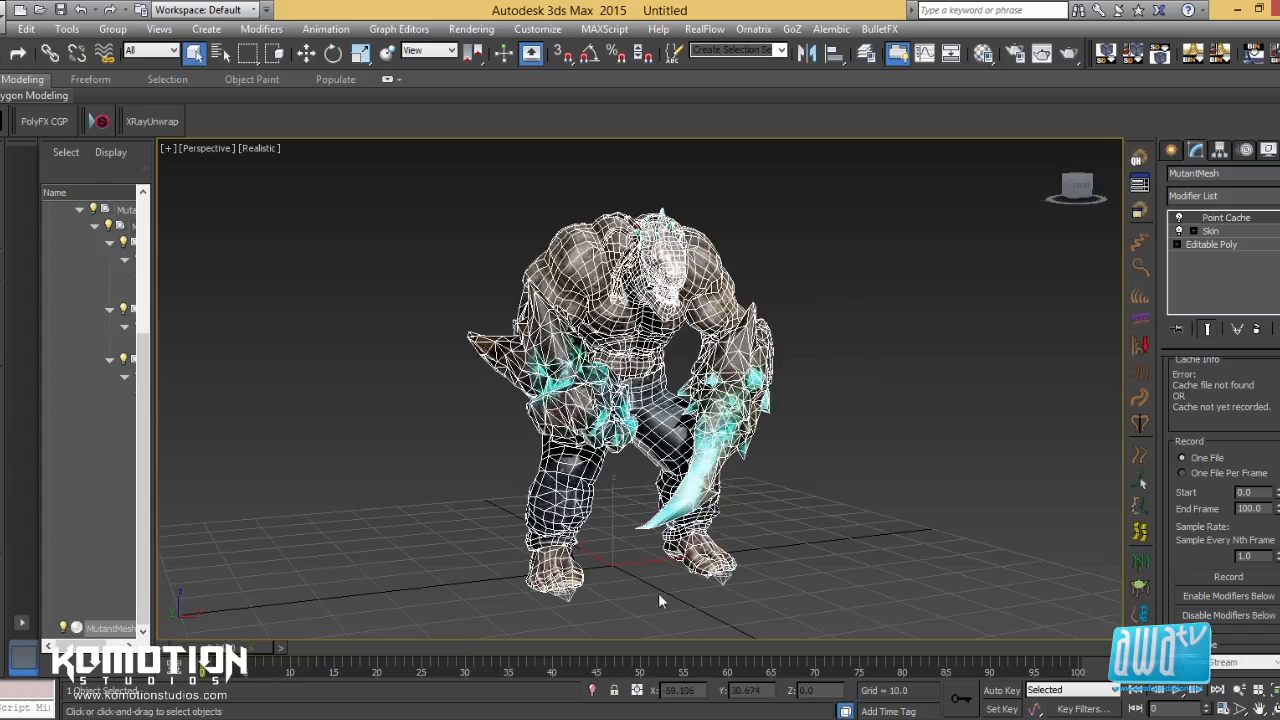
left_click(1229, 577)
middle_click_drag(839, 461, 792, 452, "alt")
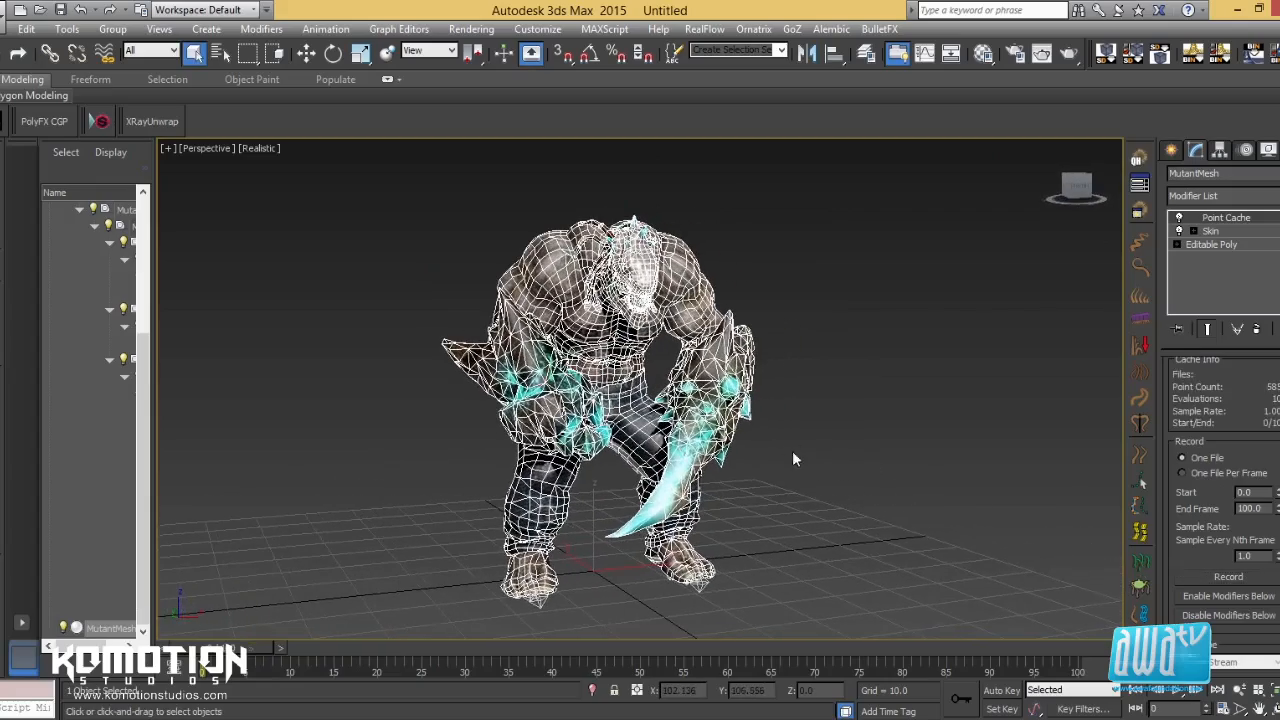
Delete the Skin modifier from the modifier stack of MutantMesh
left_click(678, 269)
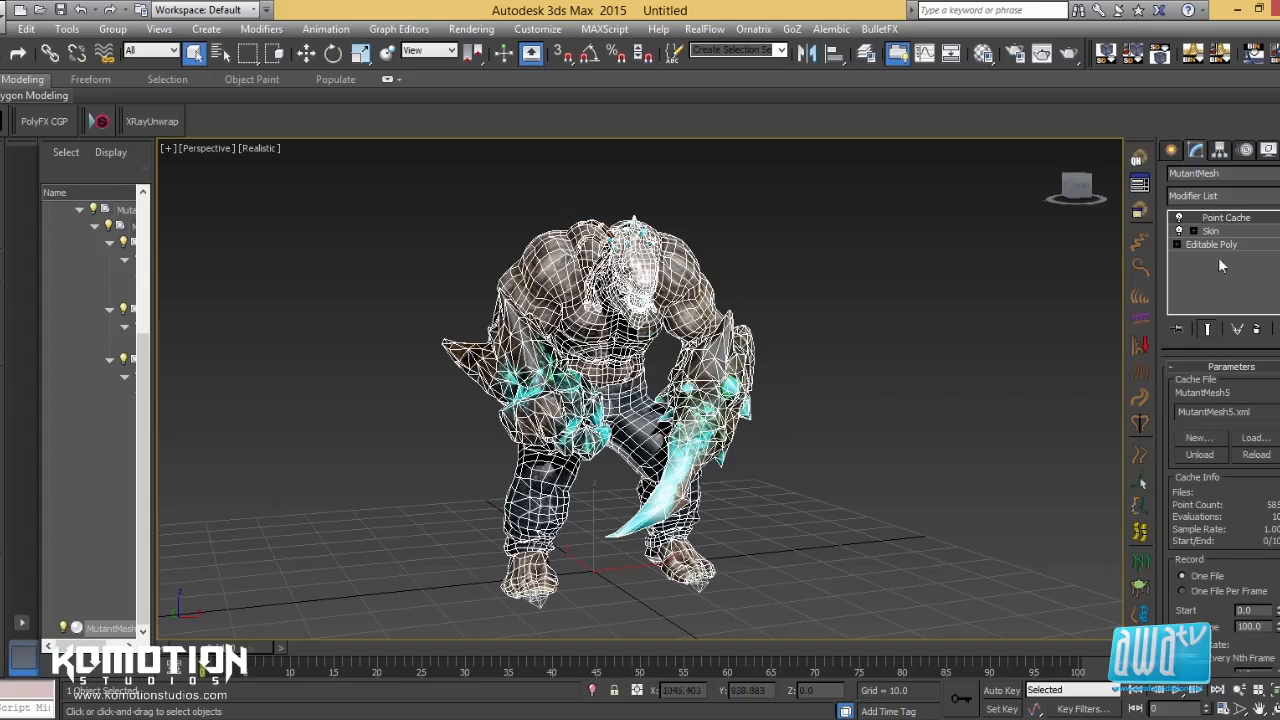
left_click(1240, 231)
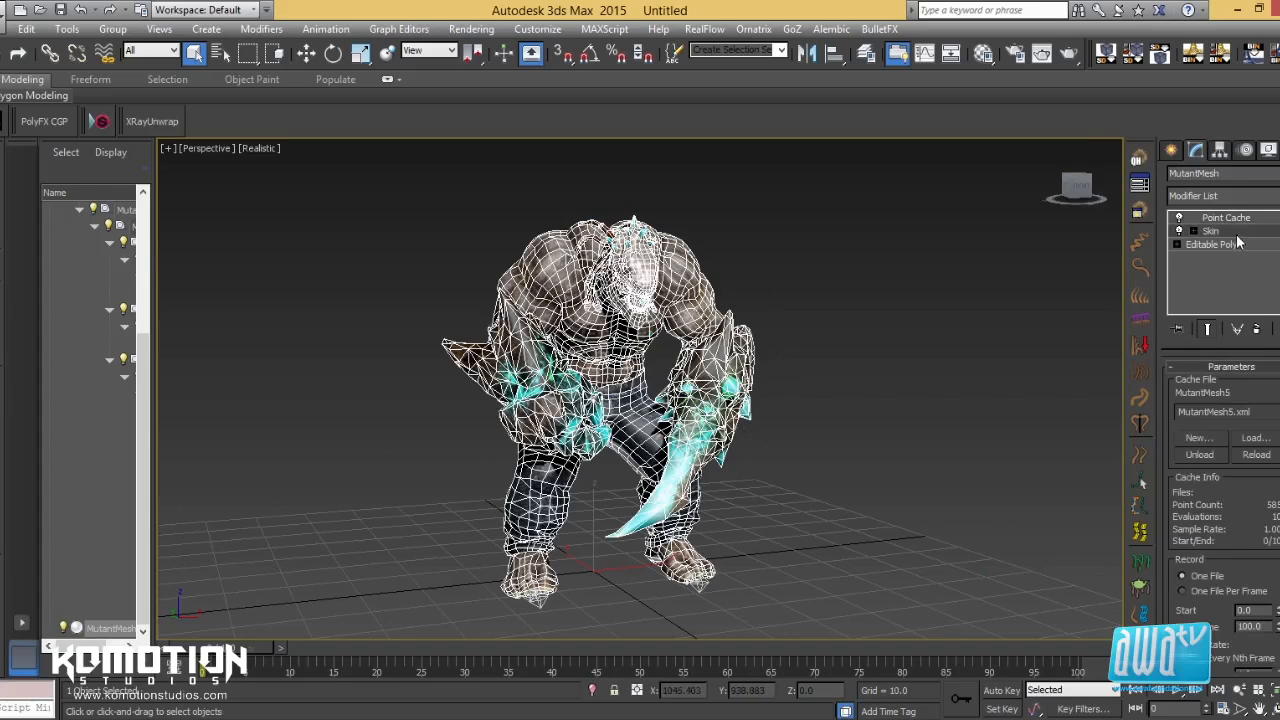
left_click(1256, 329)
middle_click_drag(857, 380, 800, 375, "alt")
Select the Point Cache modifier in the stack and scrub the timeline to check the cached animation
left_click_drag(250, 650, 200, 683)
key("q")
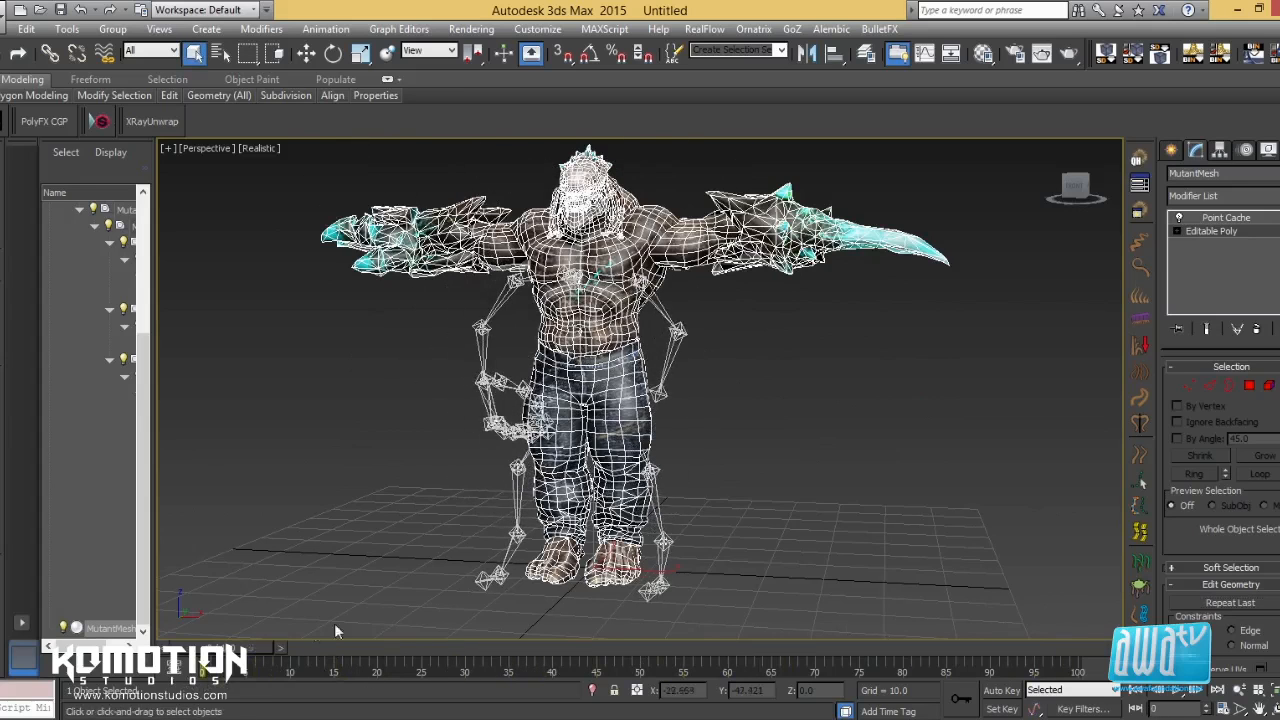
middle_click_drag(425, 533, 460, 514, "alt")
left_click(1238, 218)
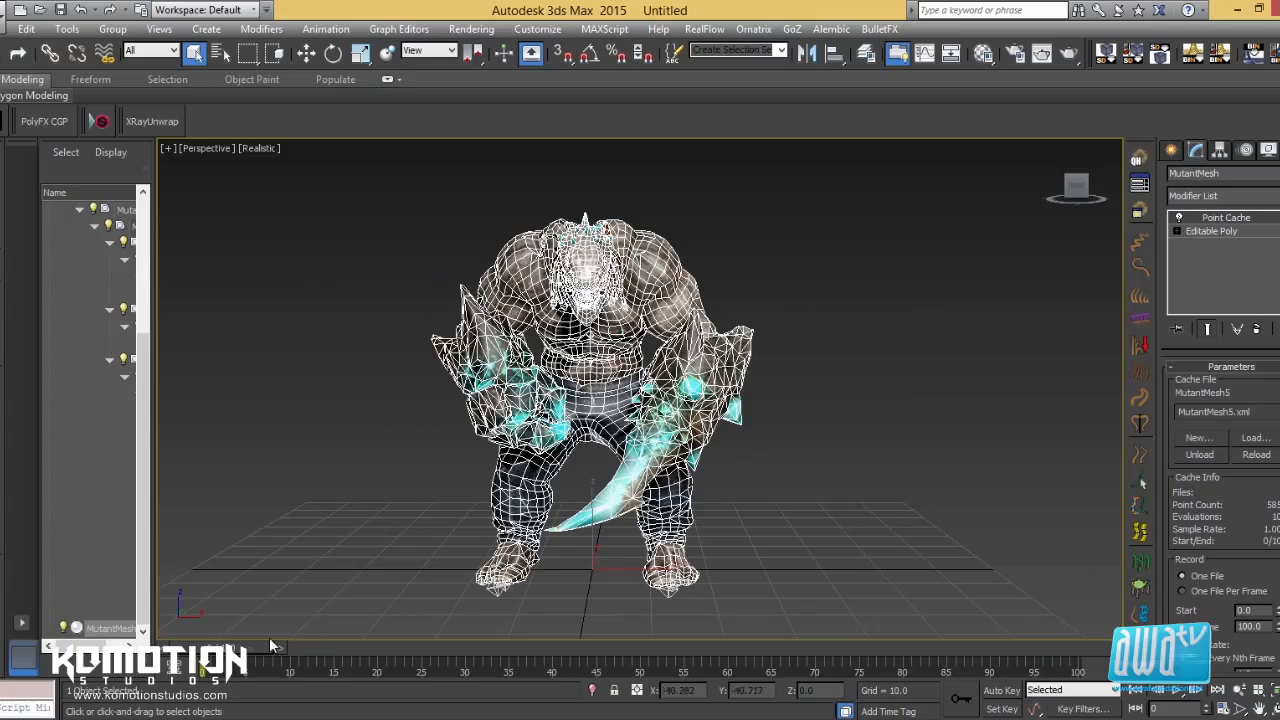
left_click_drag(268, 667, 205, 668)
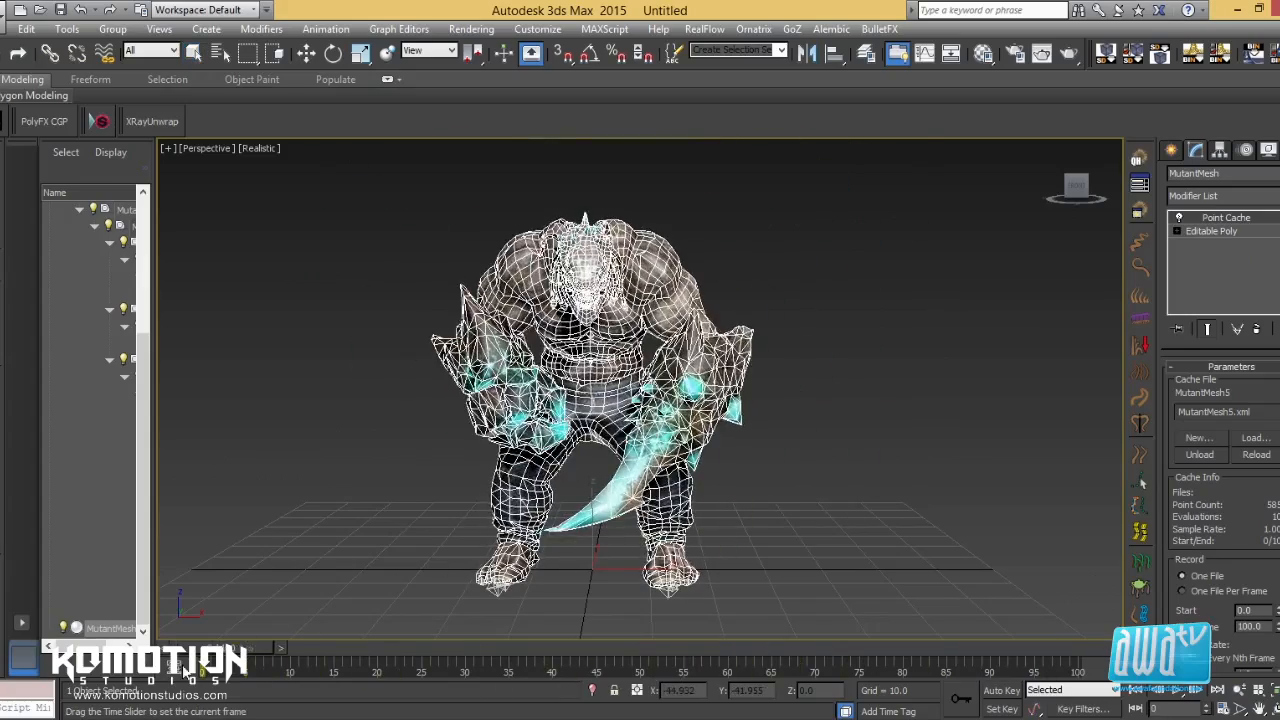
Restrict the selection filter to Helpers and delete all helpers in the scene
left_click(158, 51)
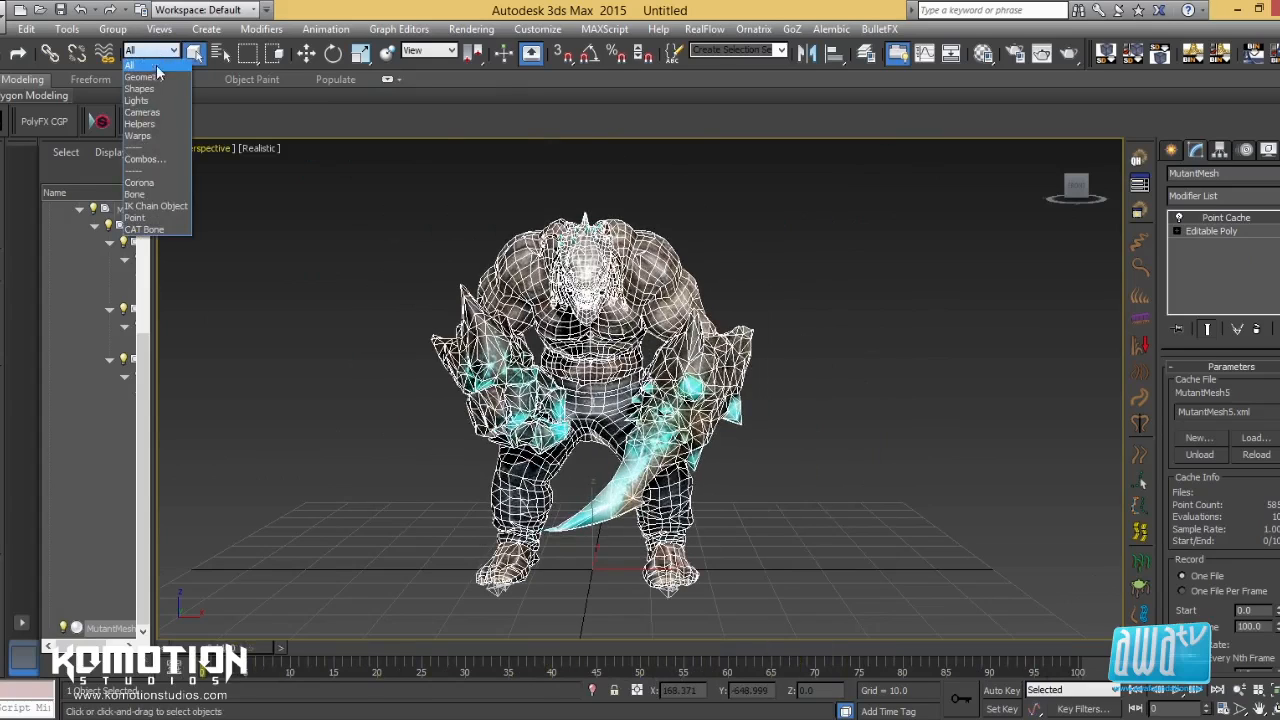
left_click(141, 124)
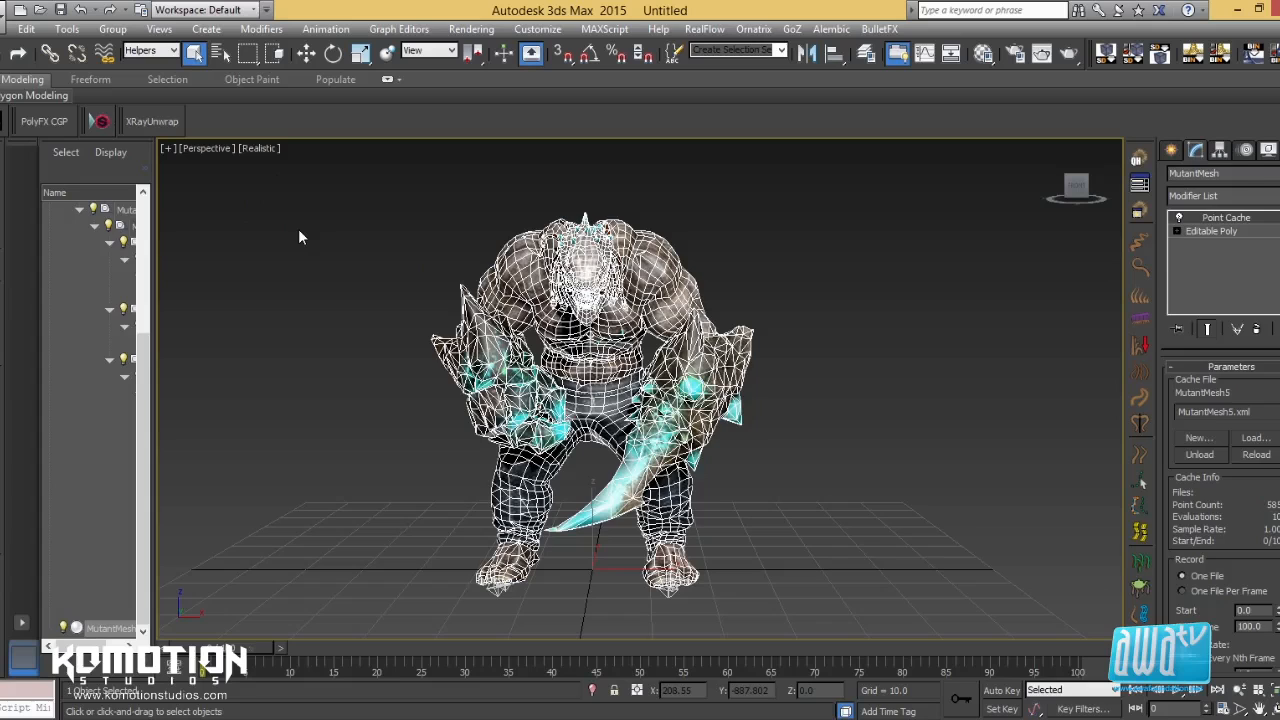
key("ctrl+a")
key("Delete")
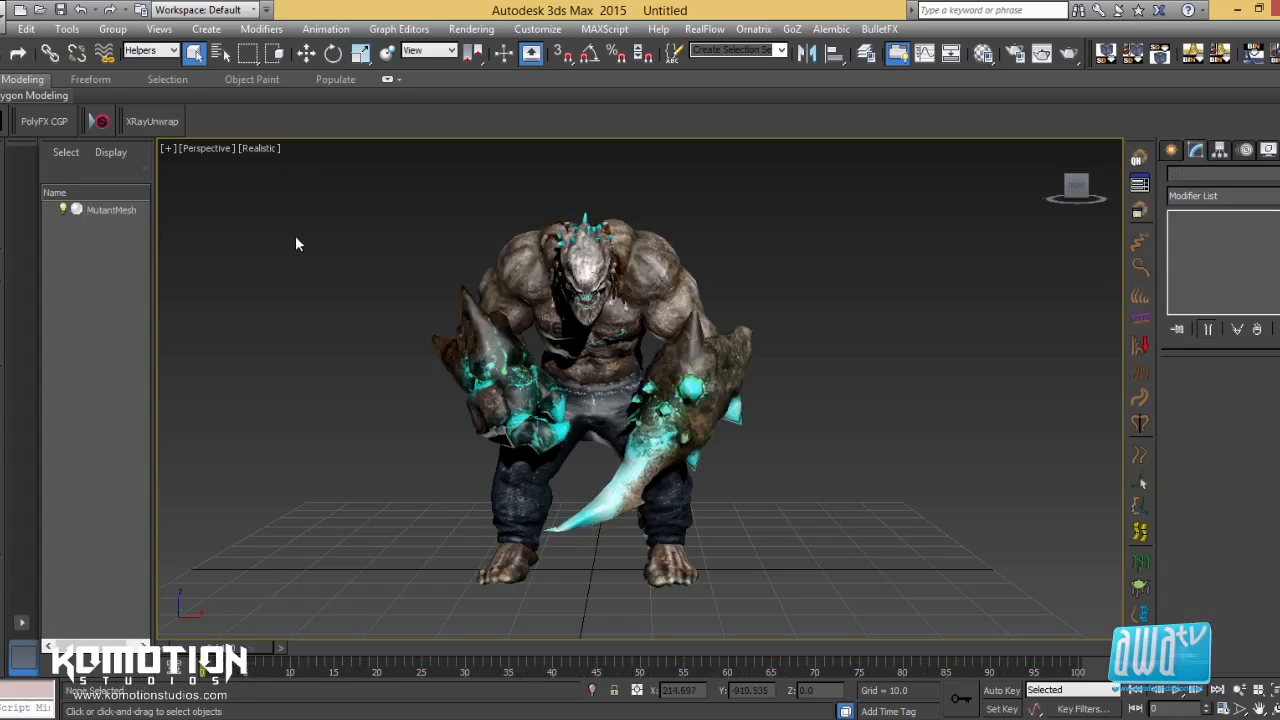
Scrub the timeline and orbit around the mutant to check that the cached animation plays without the rig
mouse_move(160, 648)
left_mouse_down()
mouse_move(1157, 712)
mouse_move(594, 654)
mouse_move(170, 656)
left_mouse_up()
middle_click_drag(435, 575, 530, 540)
left_click_drag(205, 650, 985, 650)
left_click_drag(830, 715, 141, 675)
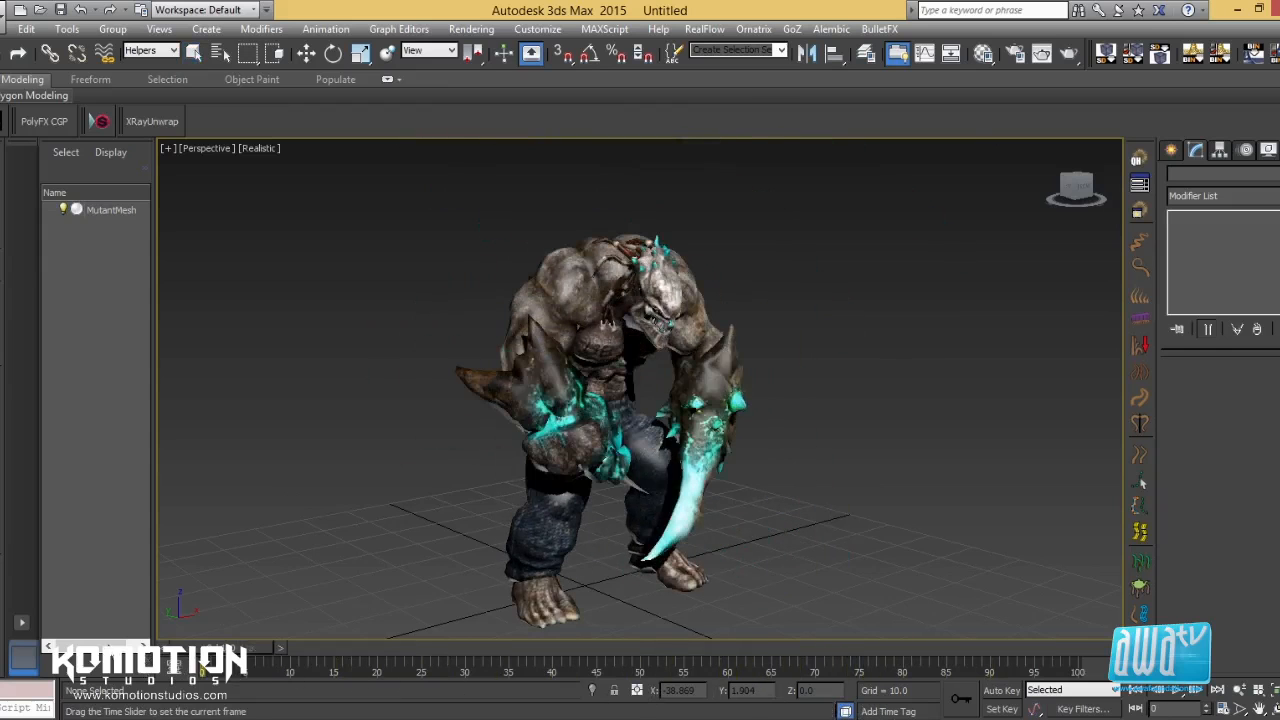
middle_click_drag(615, 561, 583, 549, "alt")
middle_click_drag(600, 571, 614, 390, "alt")
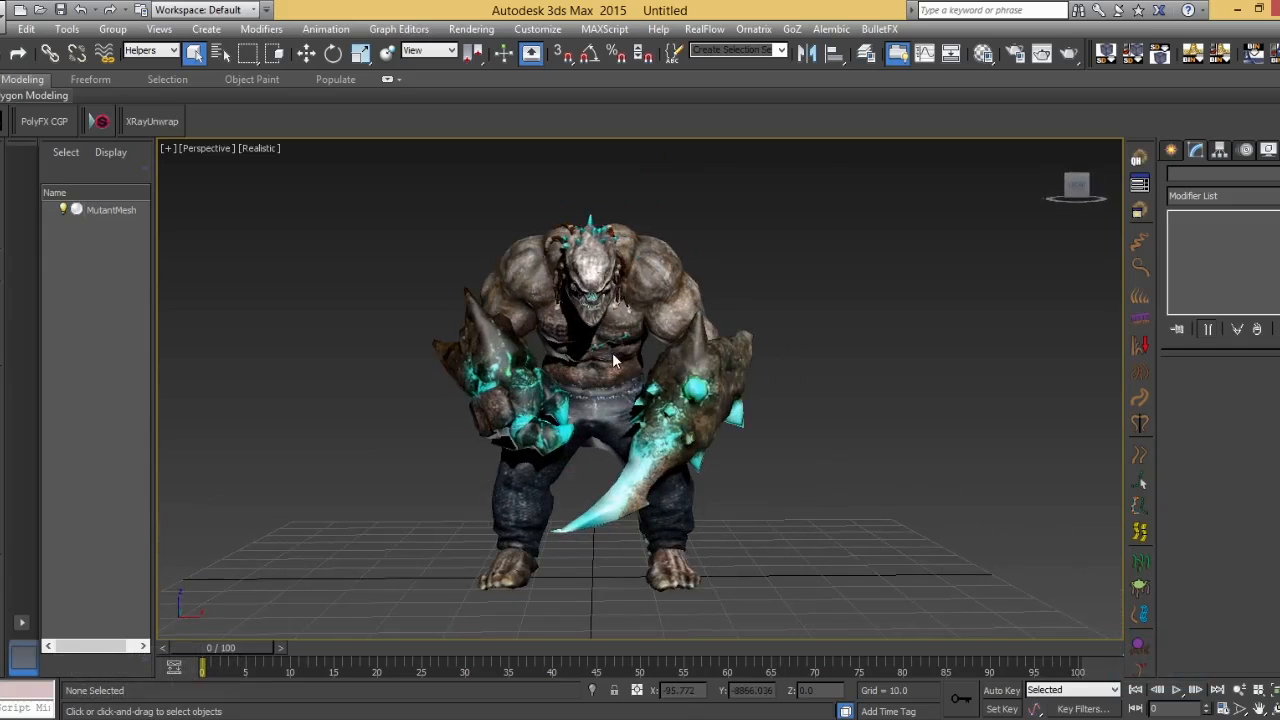
left_click_drag(222, 652, 203, 565)
middle_click_drag(654, 412, 715, 427)
Set the selection filter back to All and select MutantMesh
left_click(311, 53)
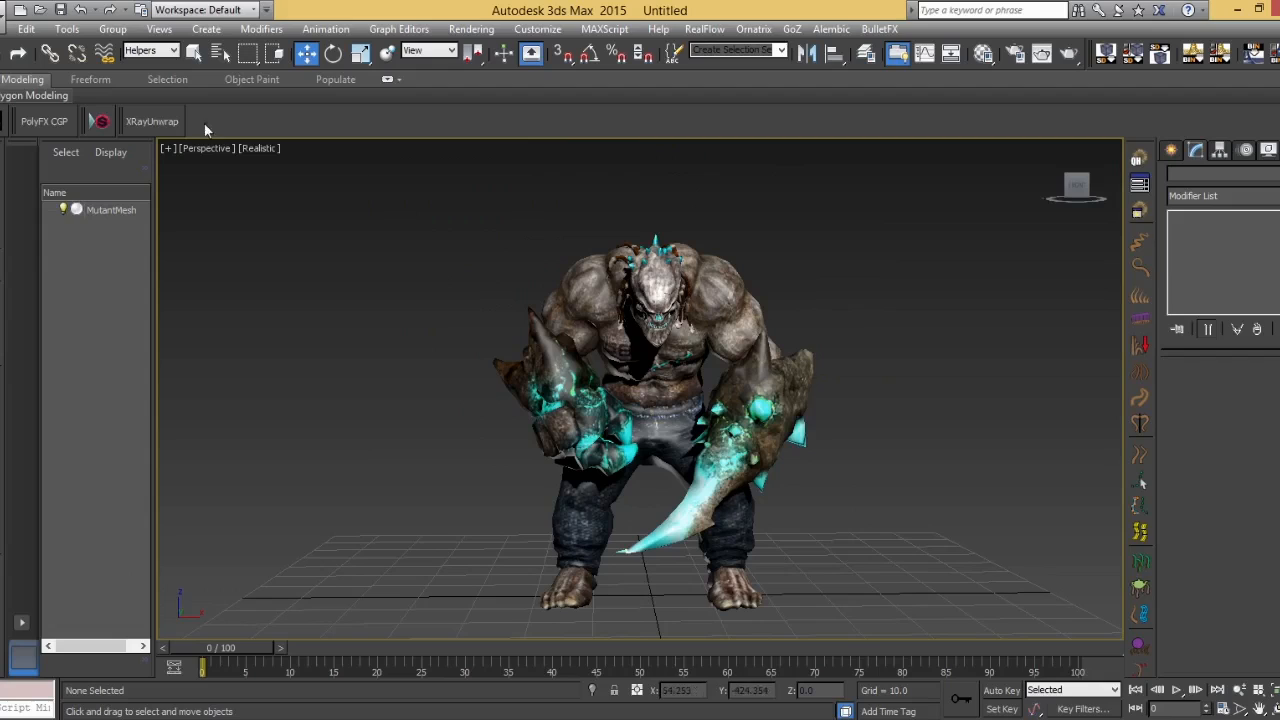
left_click(152, 50)
left_click(145, 63)
left_click(613, 292)
middle_click_drag(743, 440, 716, 444, "alt")
middle_click_drag(617, 531, 617, 551)
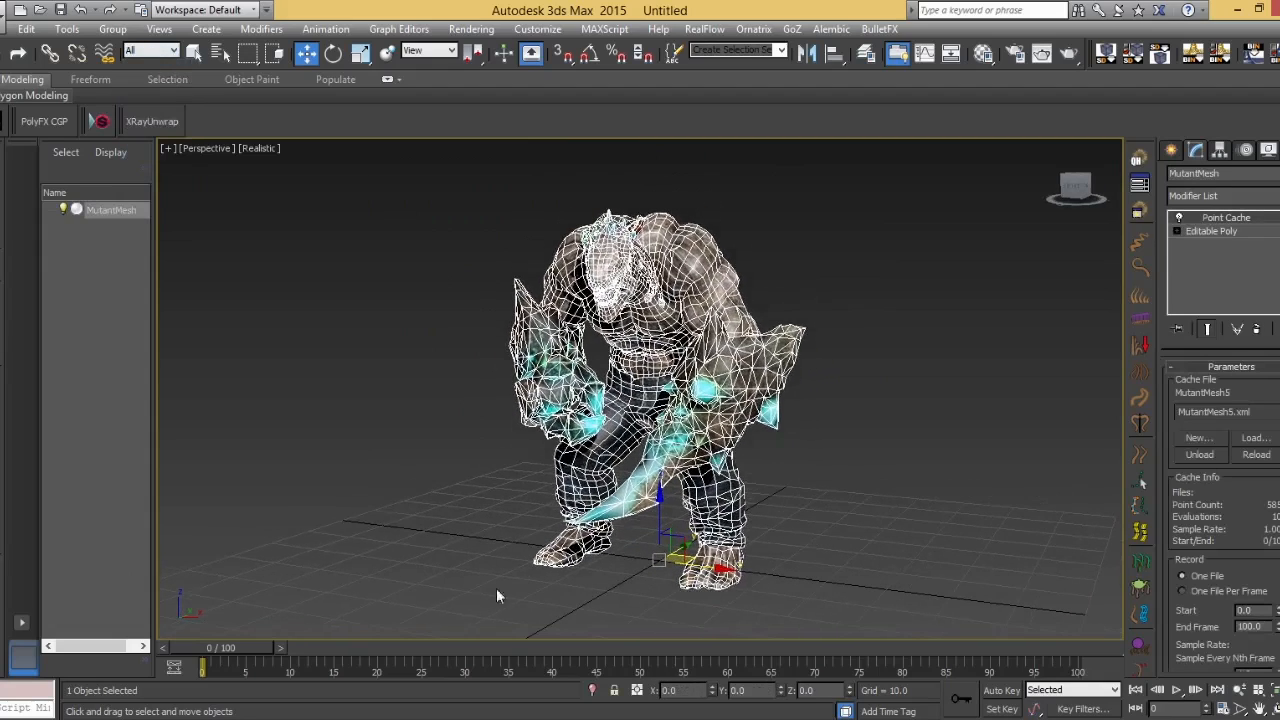
Set the Point Cache playback type to Playback Graph
left_click_drag(237, 650, 890, 648)
left_click_drag(978, 685, 200, 652)
scroll(1222, 500, "down", 5)
left_click(1214, 571)
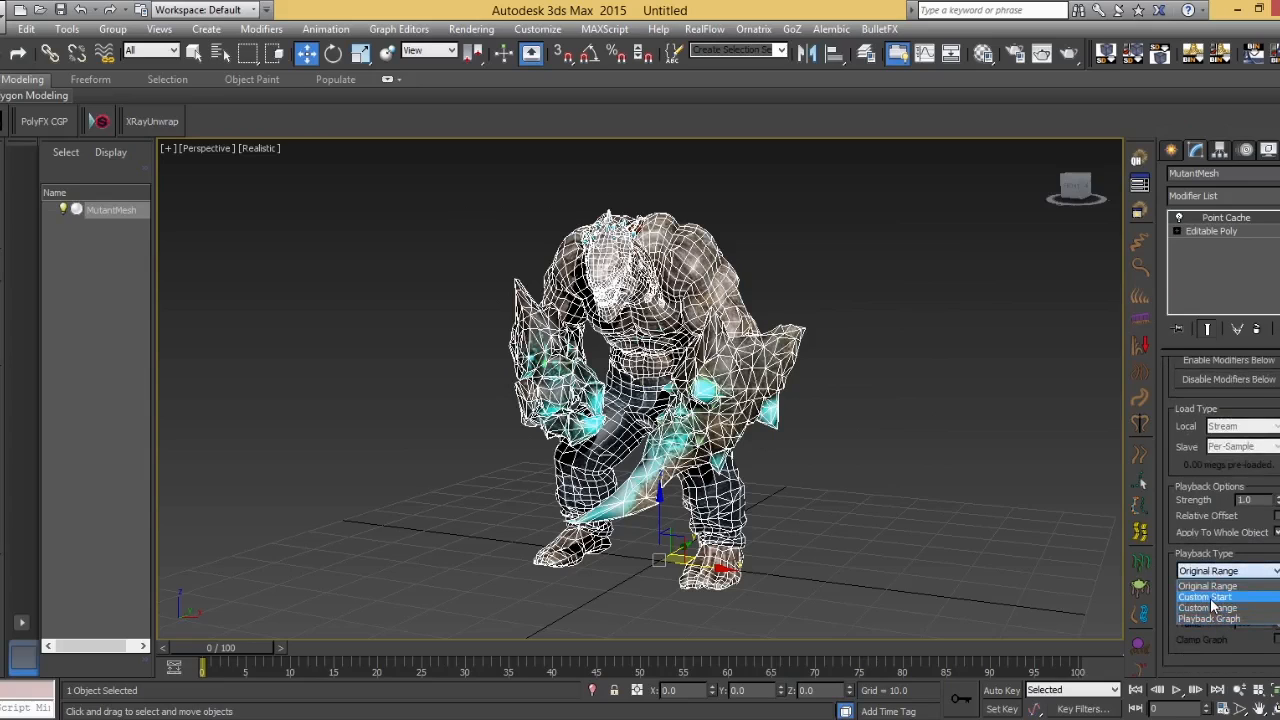
left_click(1210, 597)
left_click(1221, 574)
left_click(1210, 608)
left_click(1212, 572)
left_click(1212, 595)
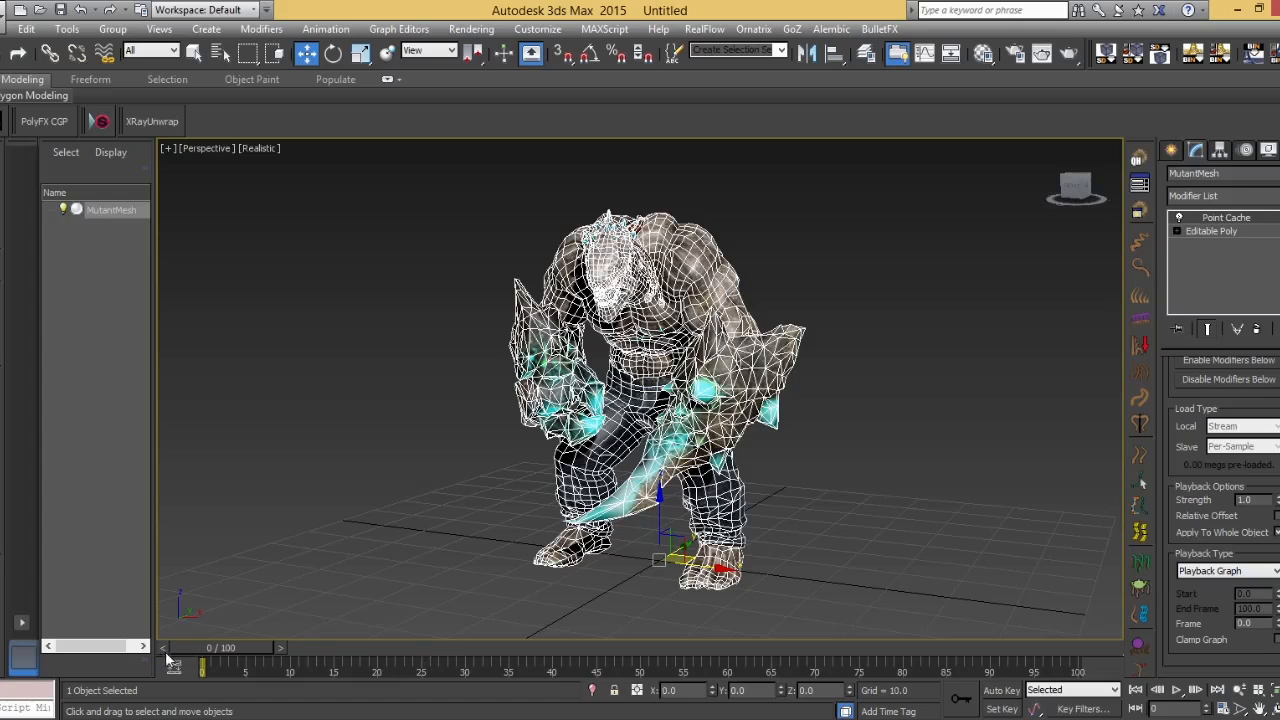
Move the timeline to frame 35 and turn on Auto Key mode
left_click(1001, 708)
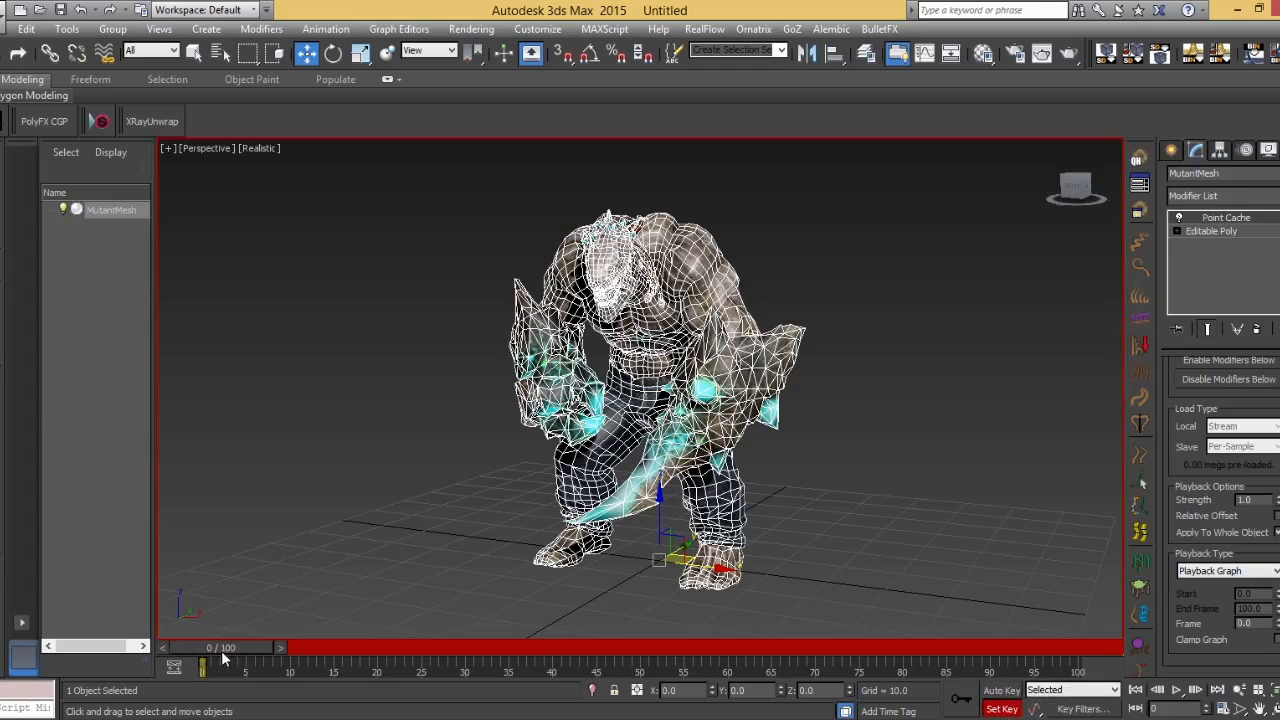
left_click_drag(226, 648, 509, 679)
key("w")
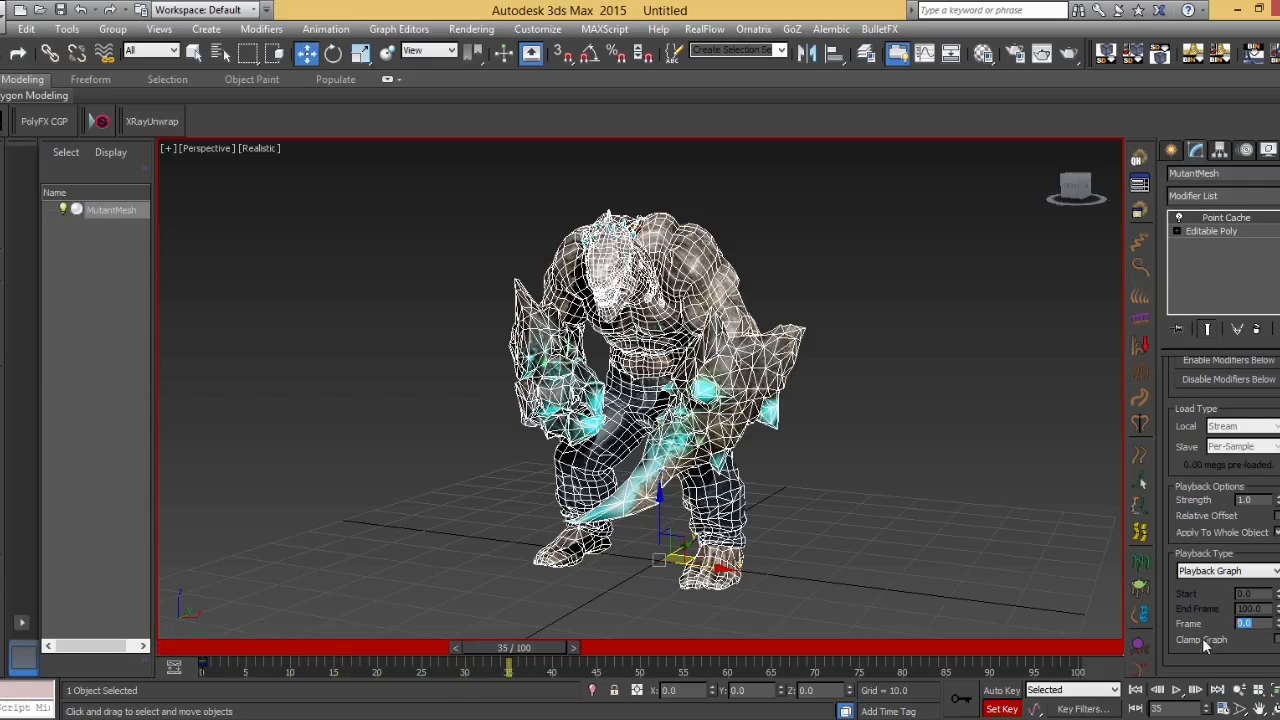
left_click(1001, 690)
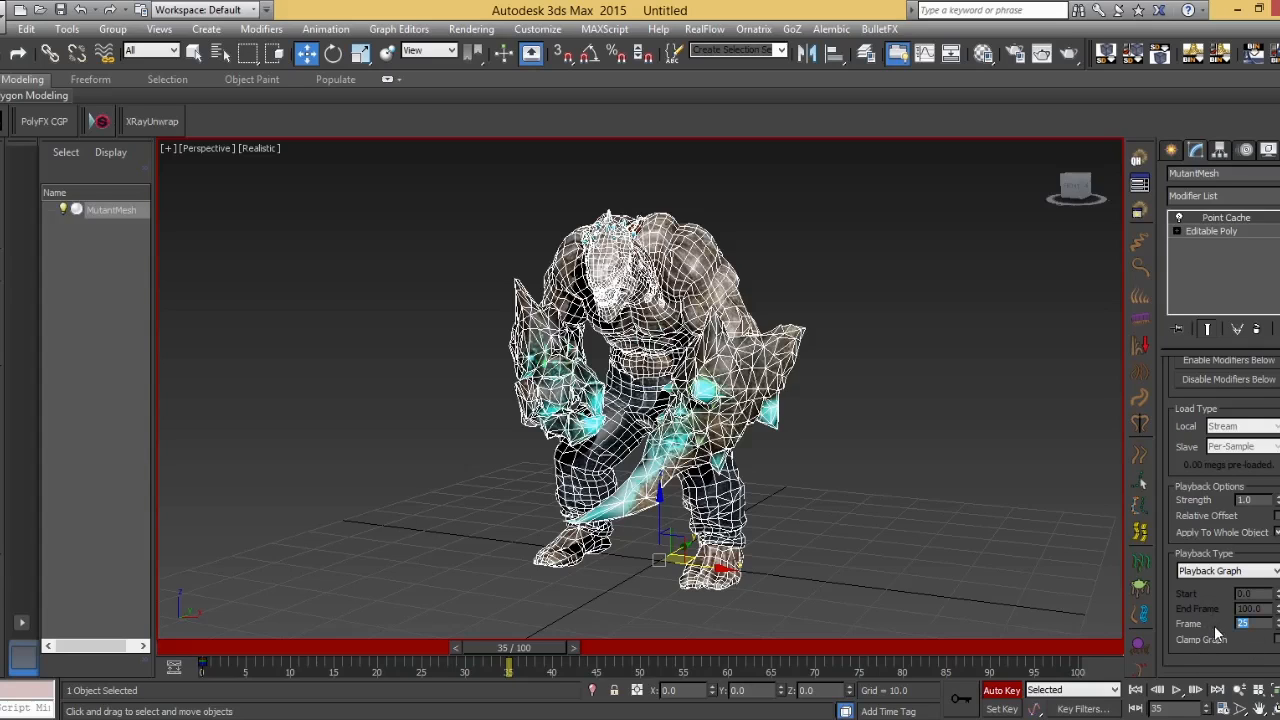
Key the cache playback Frame at 35 and scrub past that point on the timeline
type("35")
key("Return")
left_click_drag(508, 660, 538, 669)
key("w")
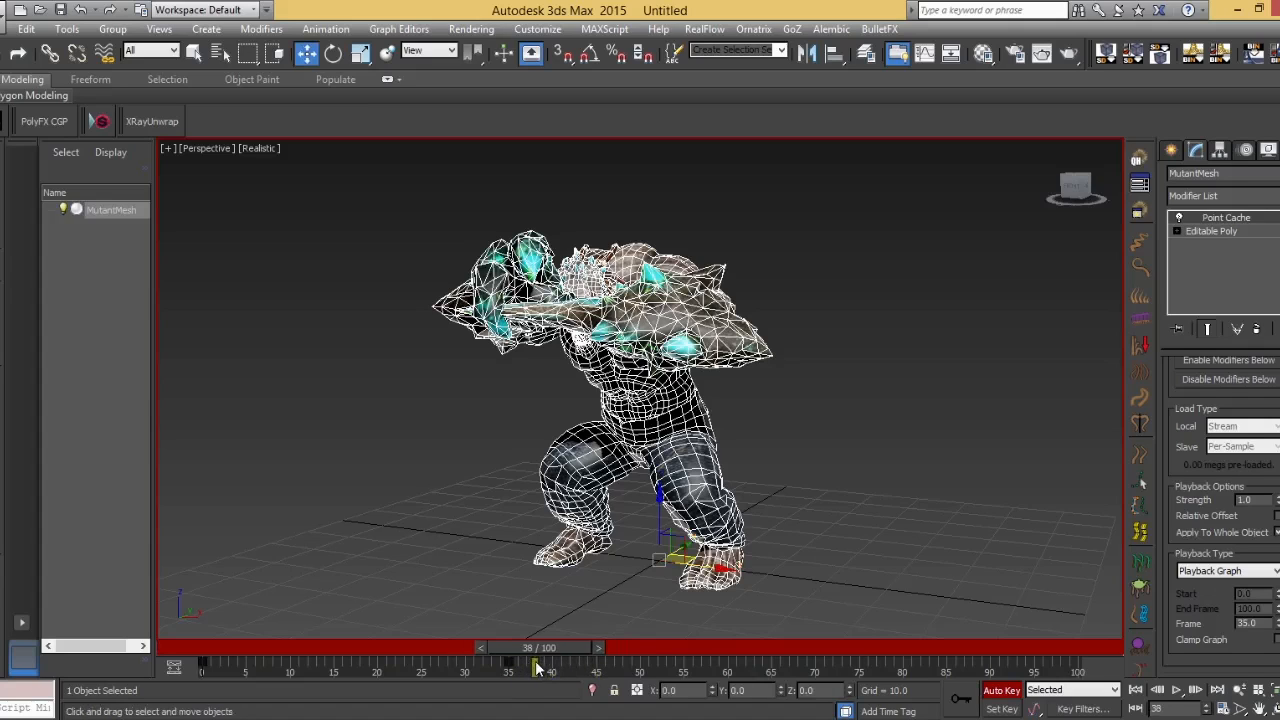
Move to timeline frame 60 and key the cache playback Frame at 60
key("q")
left_click_drag(568, 650, 755, 670)
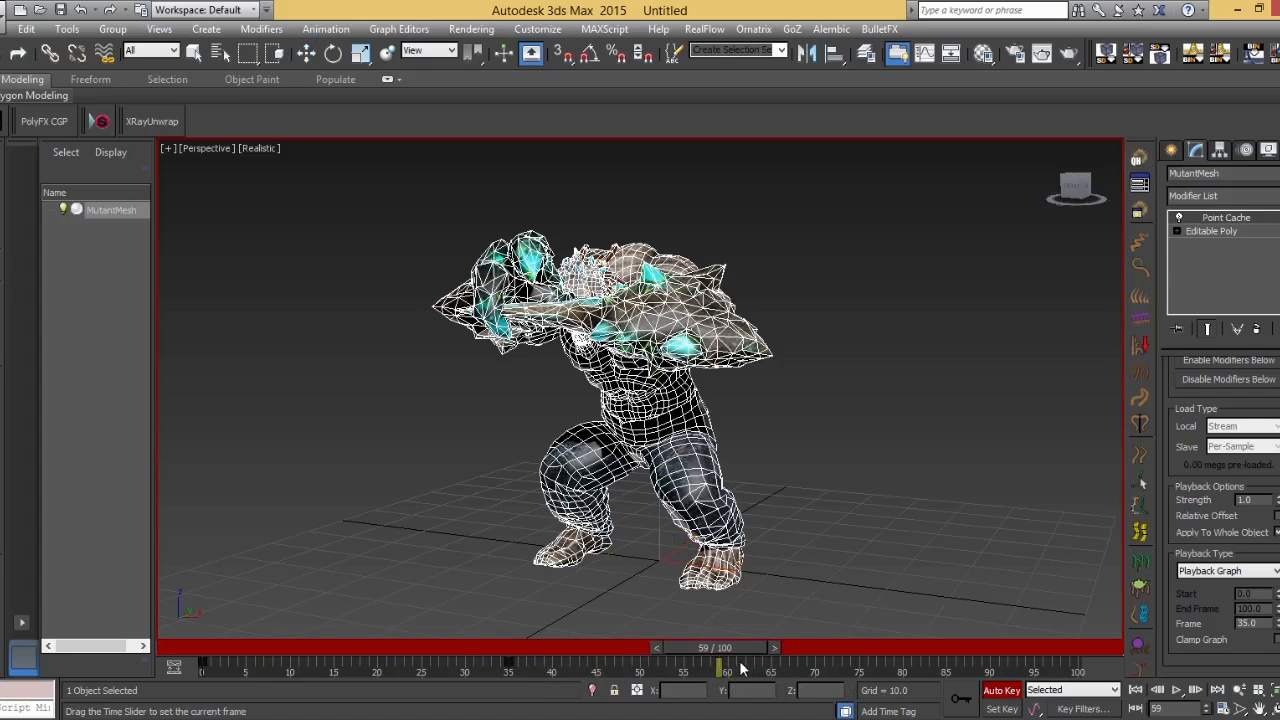
key("w")
double_click(1262, 623)
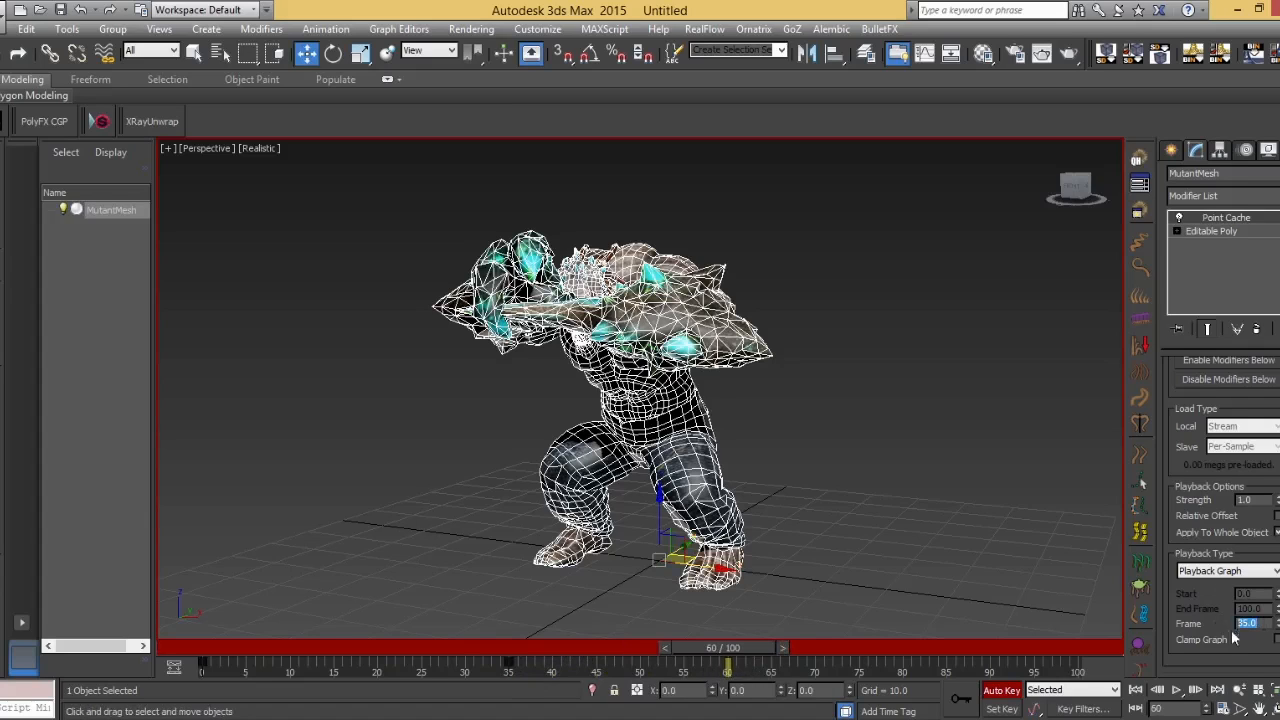
left_click(997, 692)
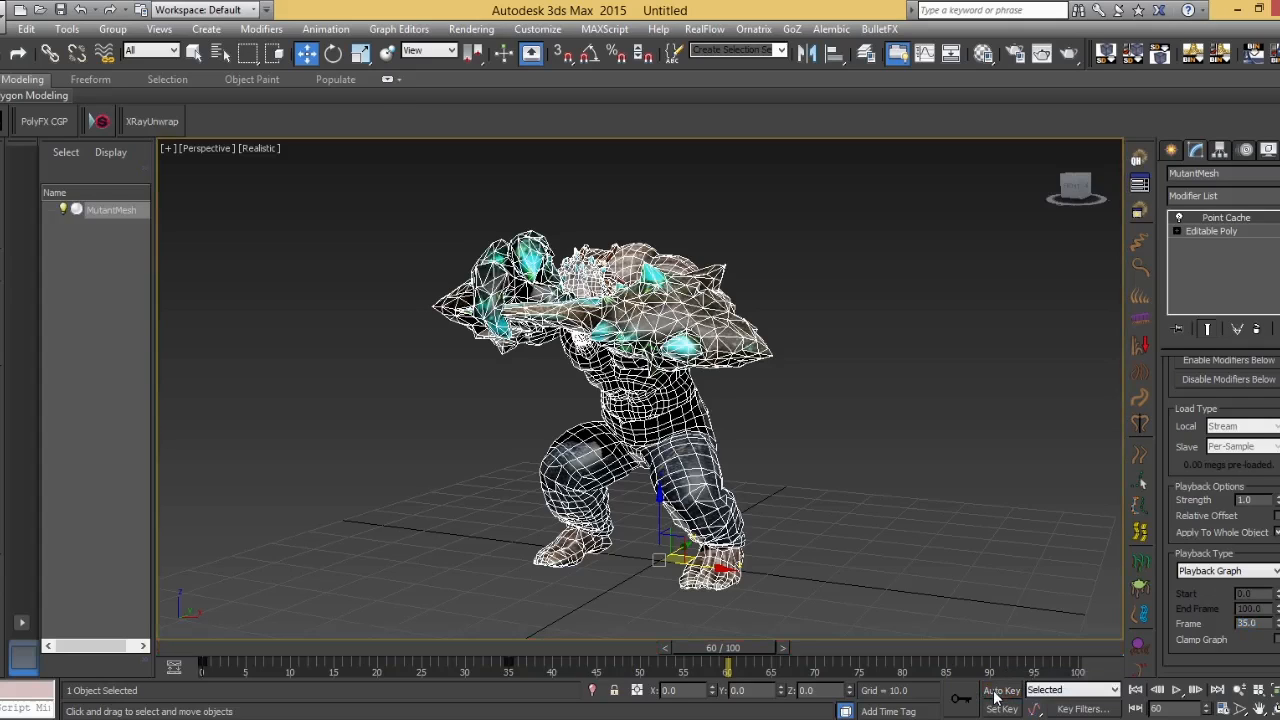
left_click(997, 692)
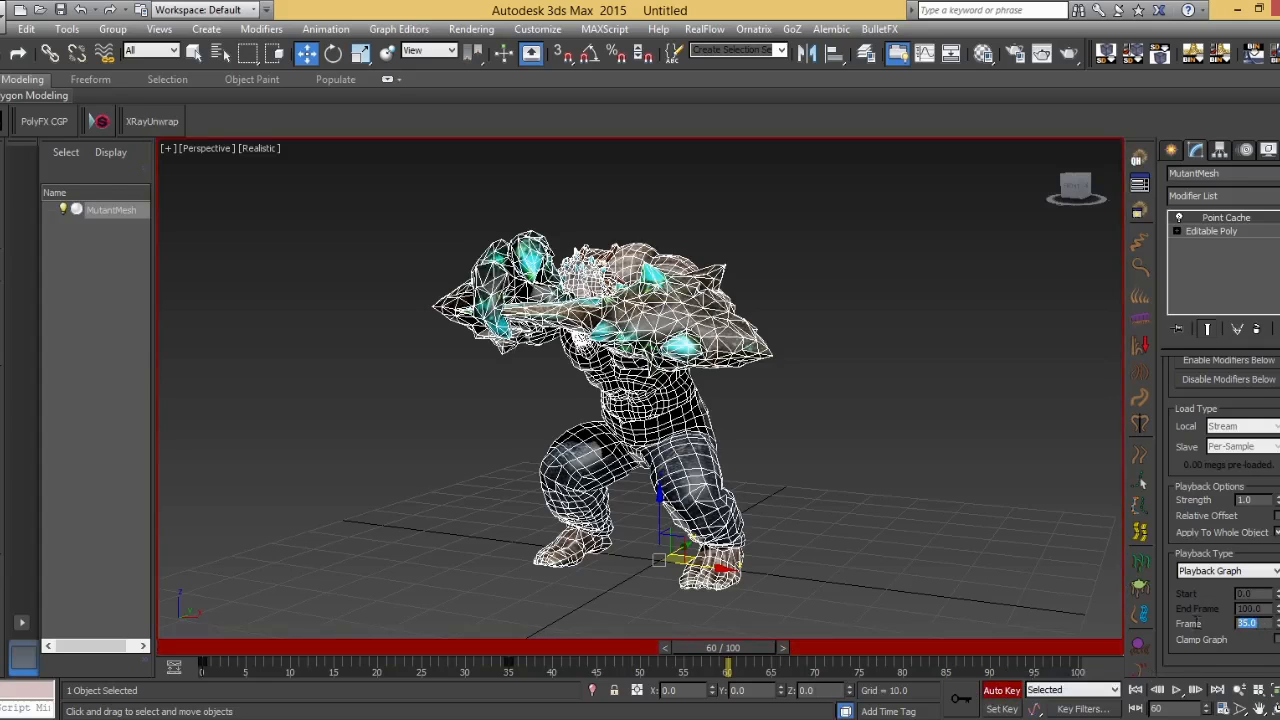
type("0")
key("Return")
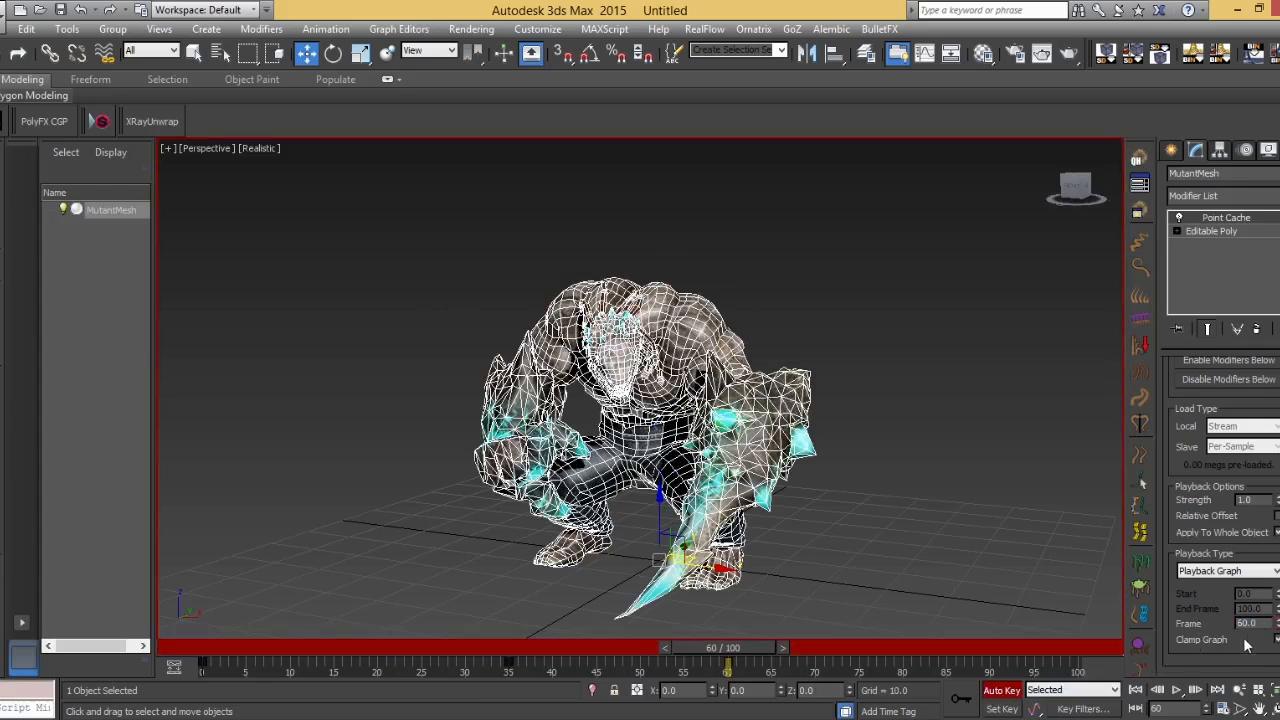
Scrub back to frame 20 and delete the playback keys at frames 35 and 60
left_click_drag(697, 651, 388, 648)
key("w")
left_click_drag(725, 668, 477, 669)
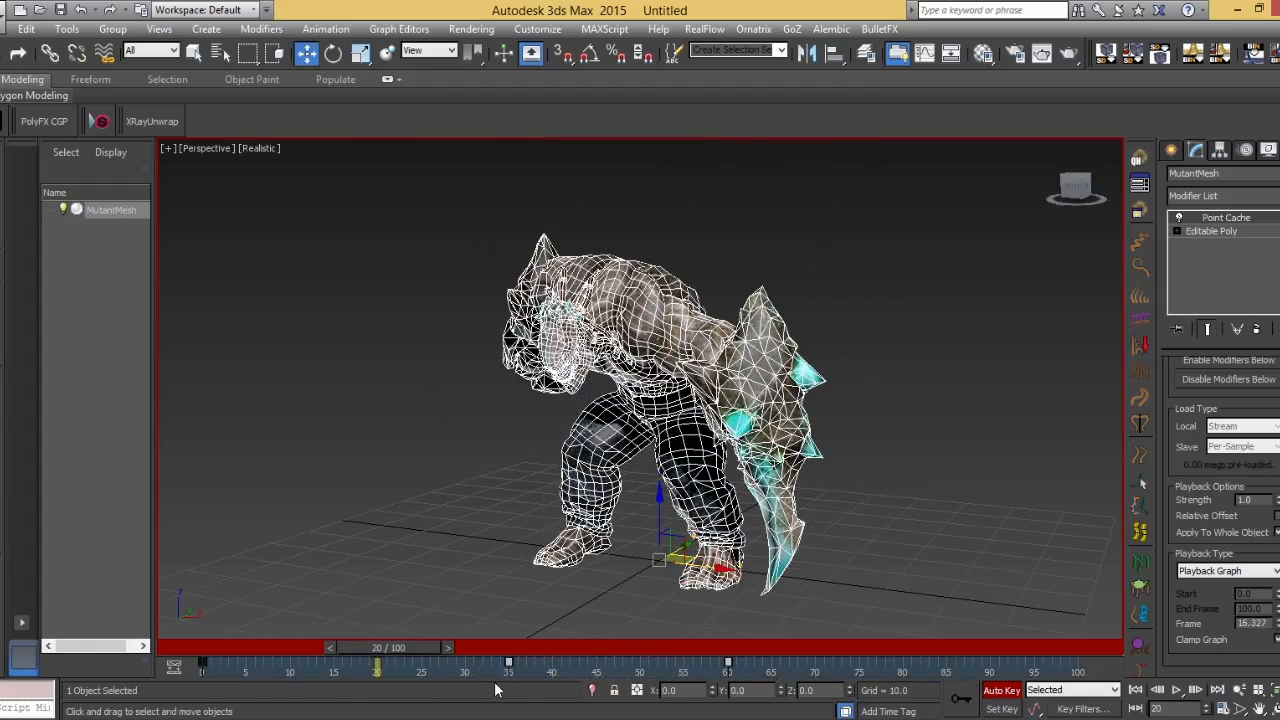
key("Delete")
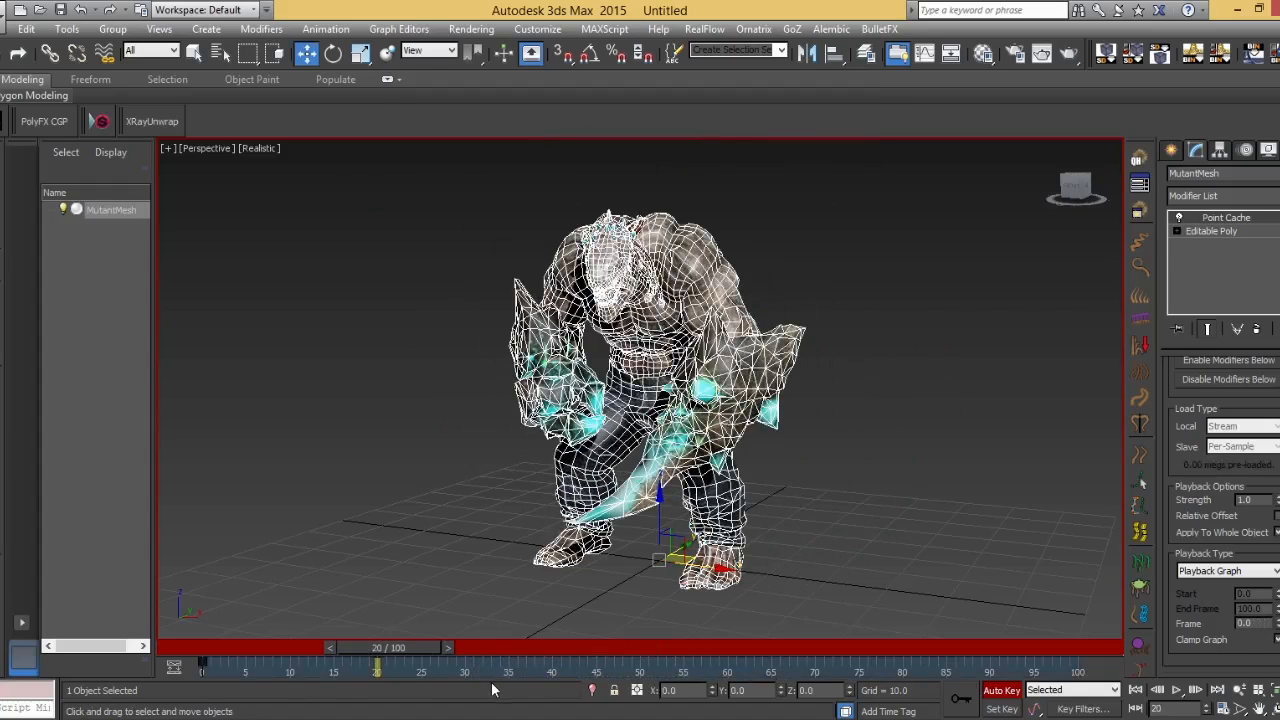
Move to timeline frame 25 and key the cache playback Frame at 25
left_click_drag(388, 650, 424, 651)
key("w")
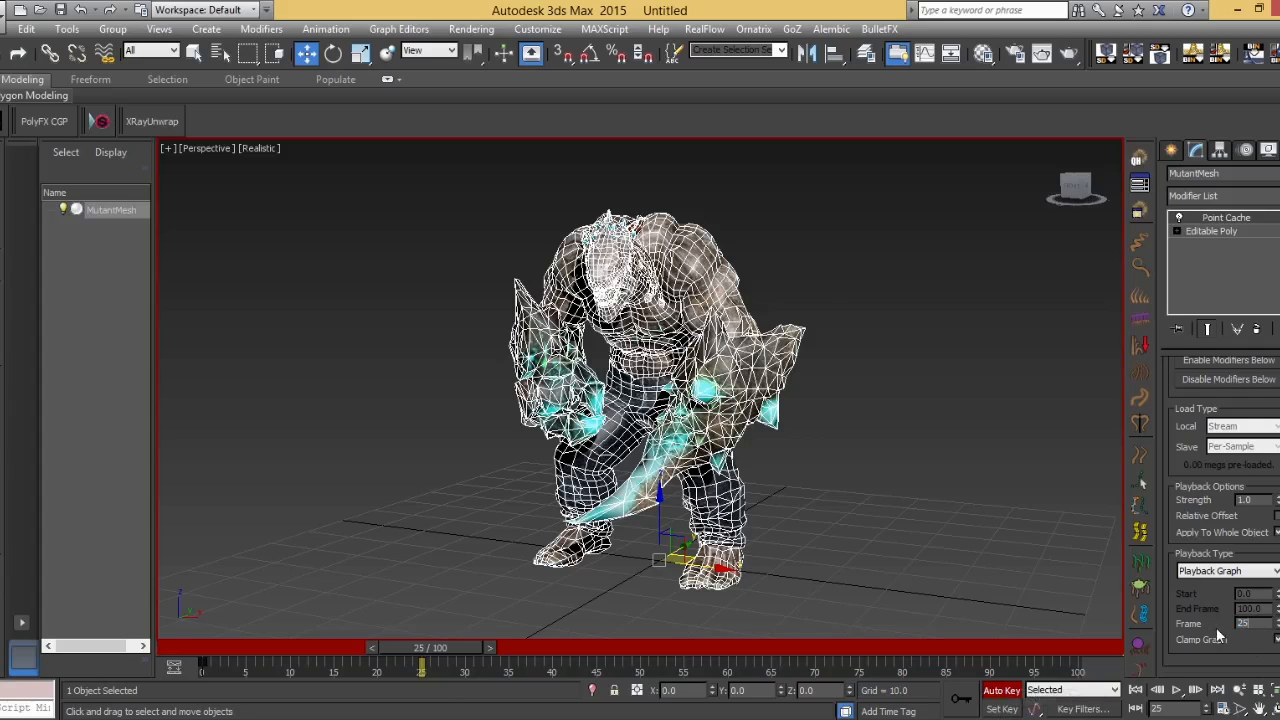
key("Return")
Move to timeline frame 50 and key the cache playback Frame at 50
left_click_drag(421, 651, 634, 651)
key("w")
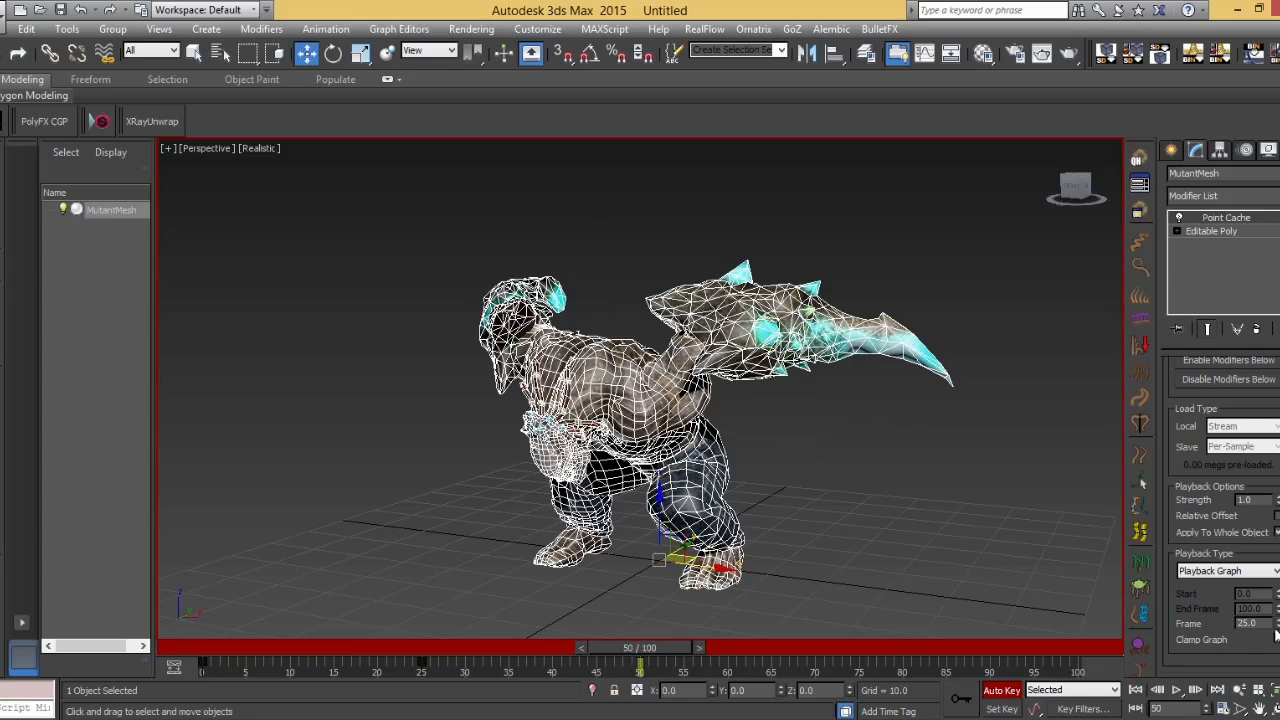
type("50")
key("Return")
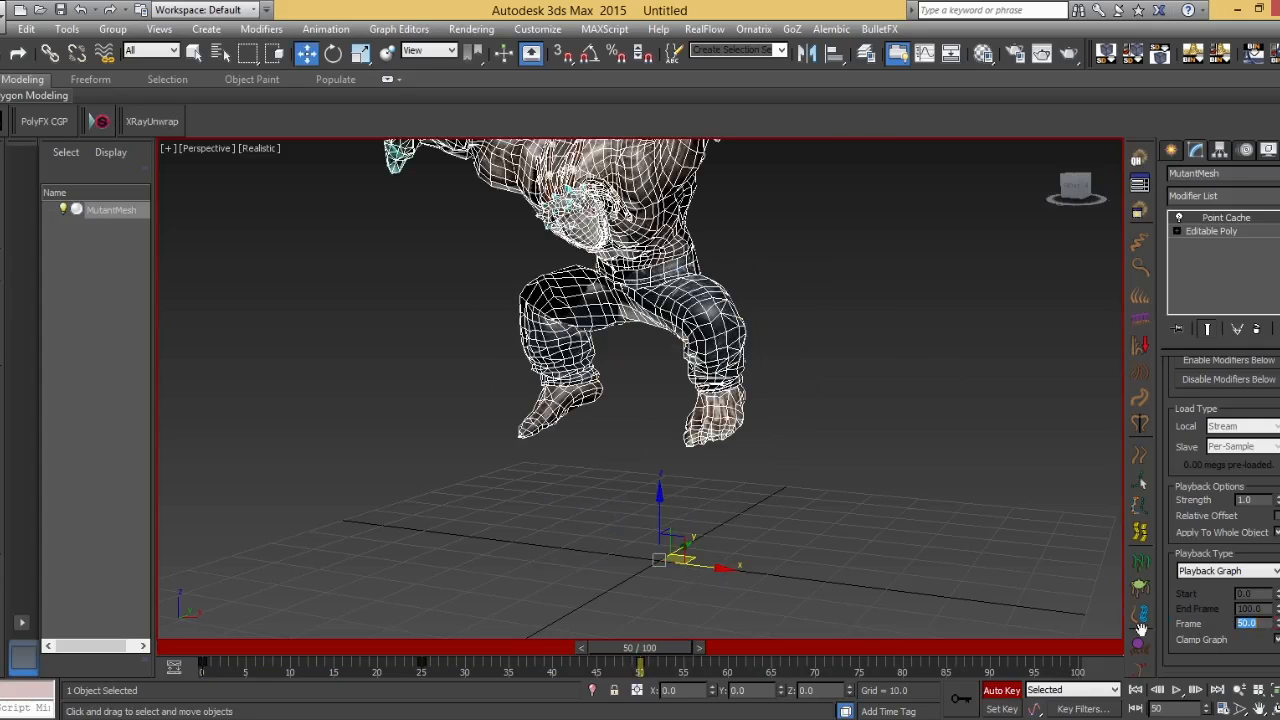
Extend the animation's end time to frame 200 in the time configuration
scroll(630, 487, "down", 3)
middle_click_drag(631, 490, 602, 526)
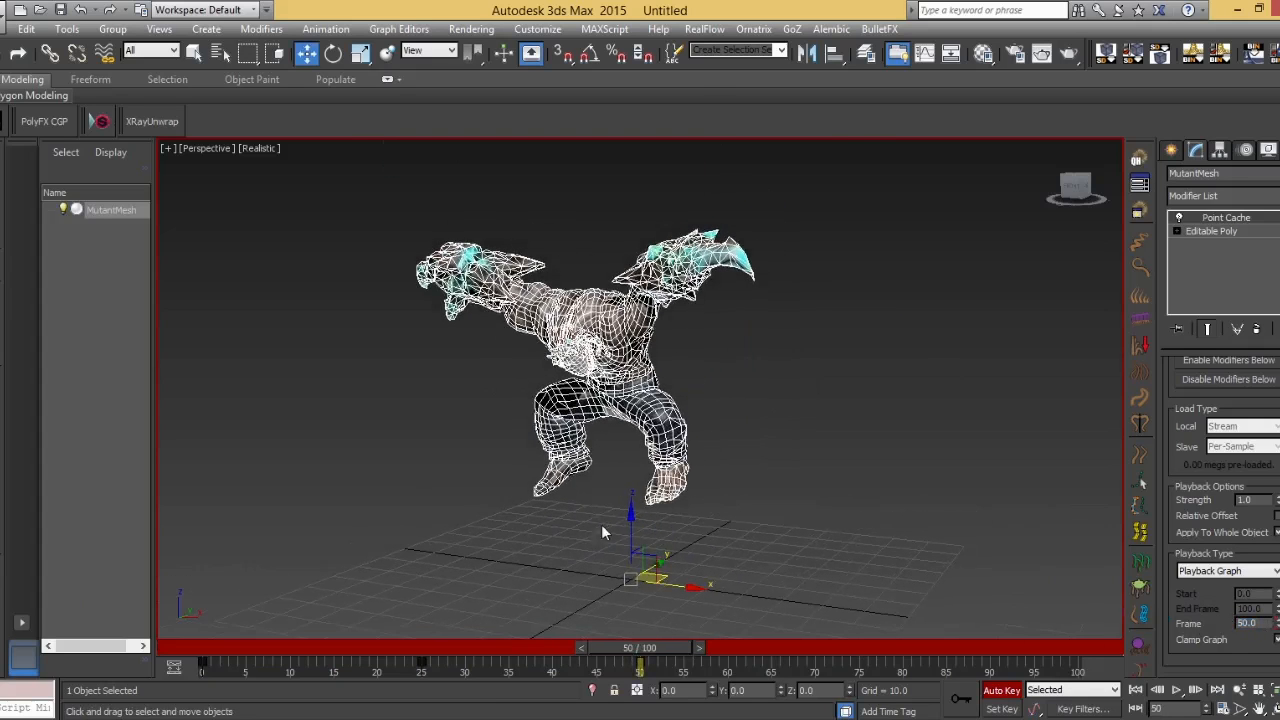
left_click(1222, 708)
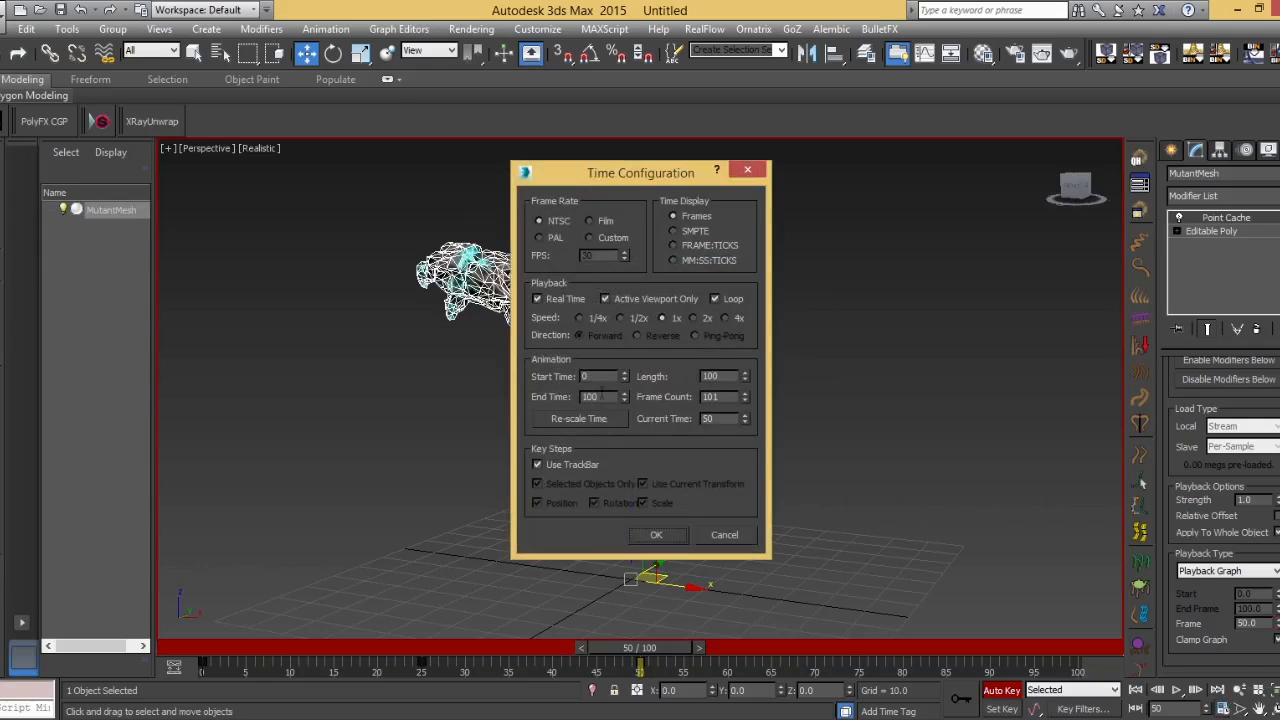
double_click(603, 398)
left_click(656, 534)
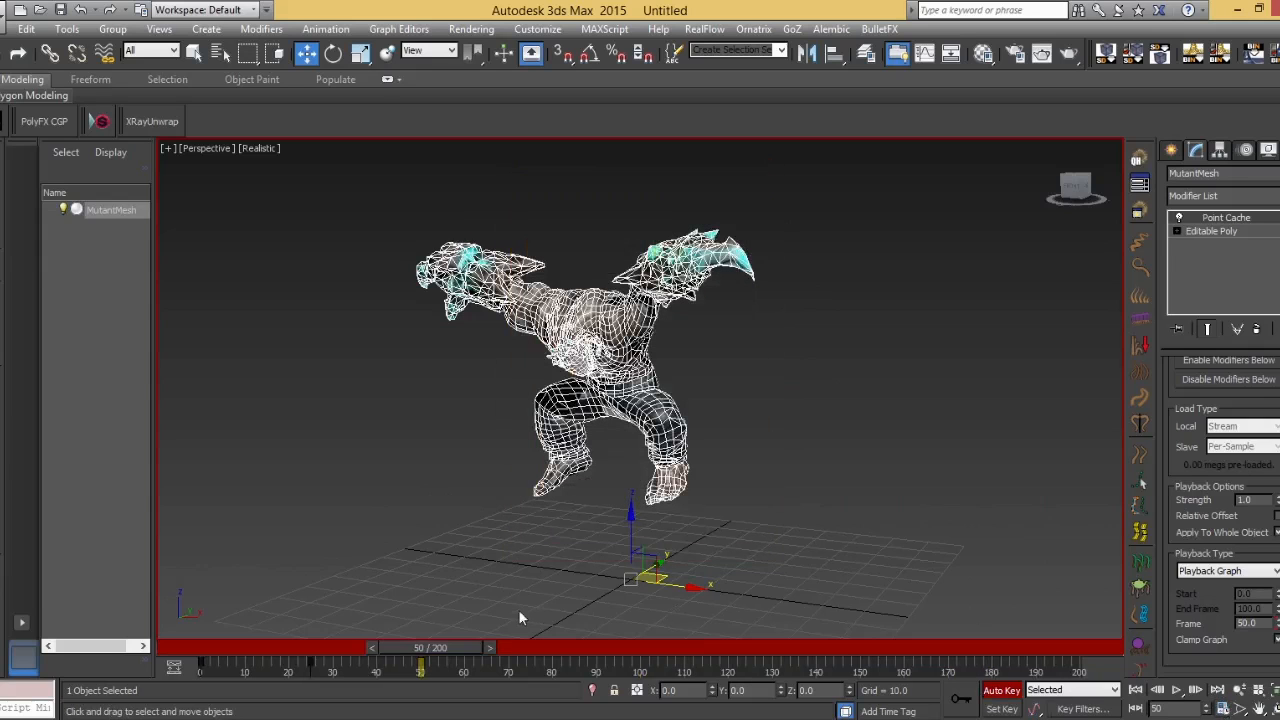
Move to timeline frame 70 and key the cache playback Frame at 70
left_click_drag(444, 646, 288, 648)
left_click_drag(377, 644, 653, 675)
key("w")
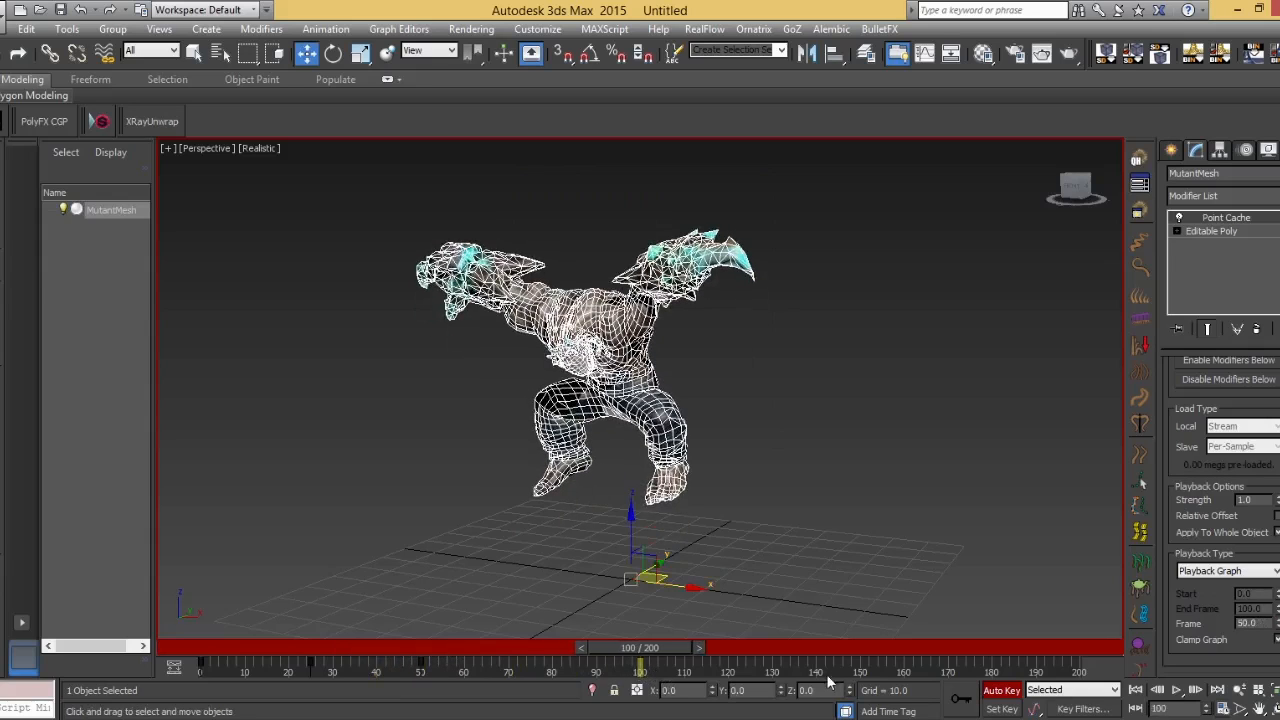
left_click_drag(603, 643, 495, 636)
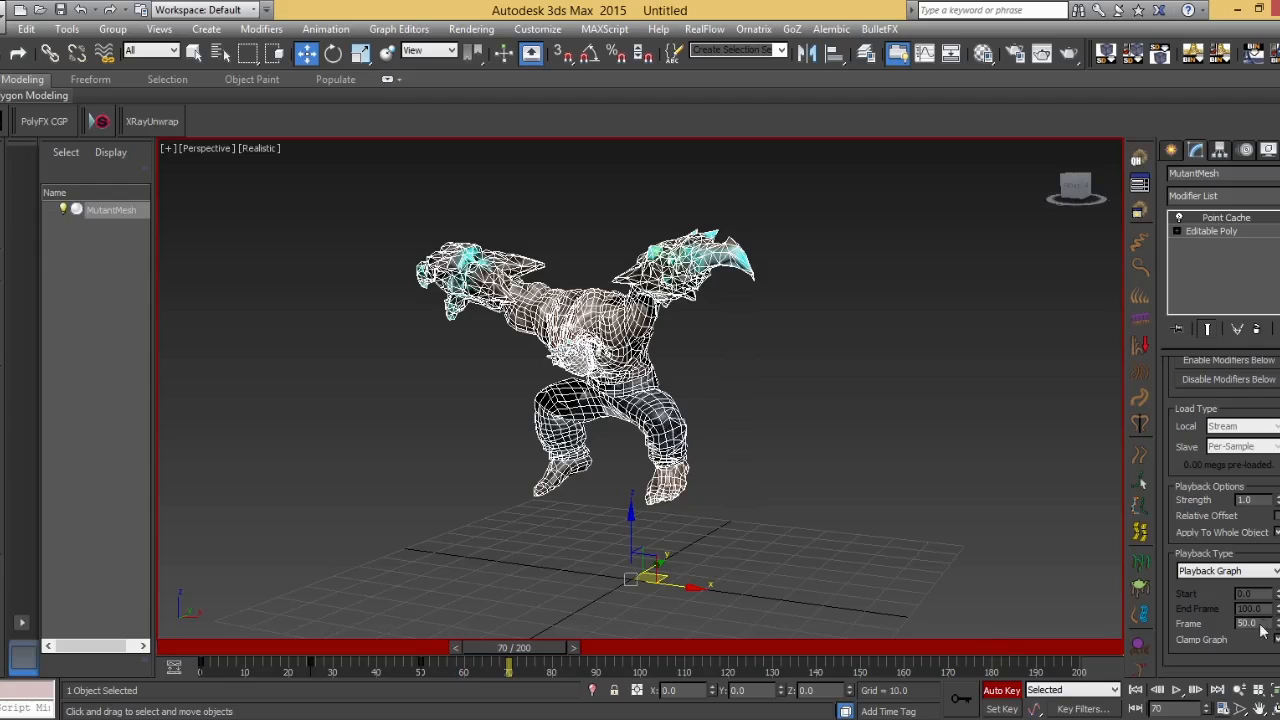
type("70")
key("Return")
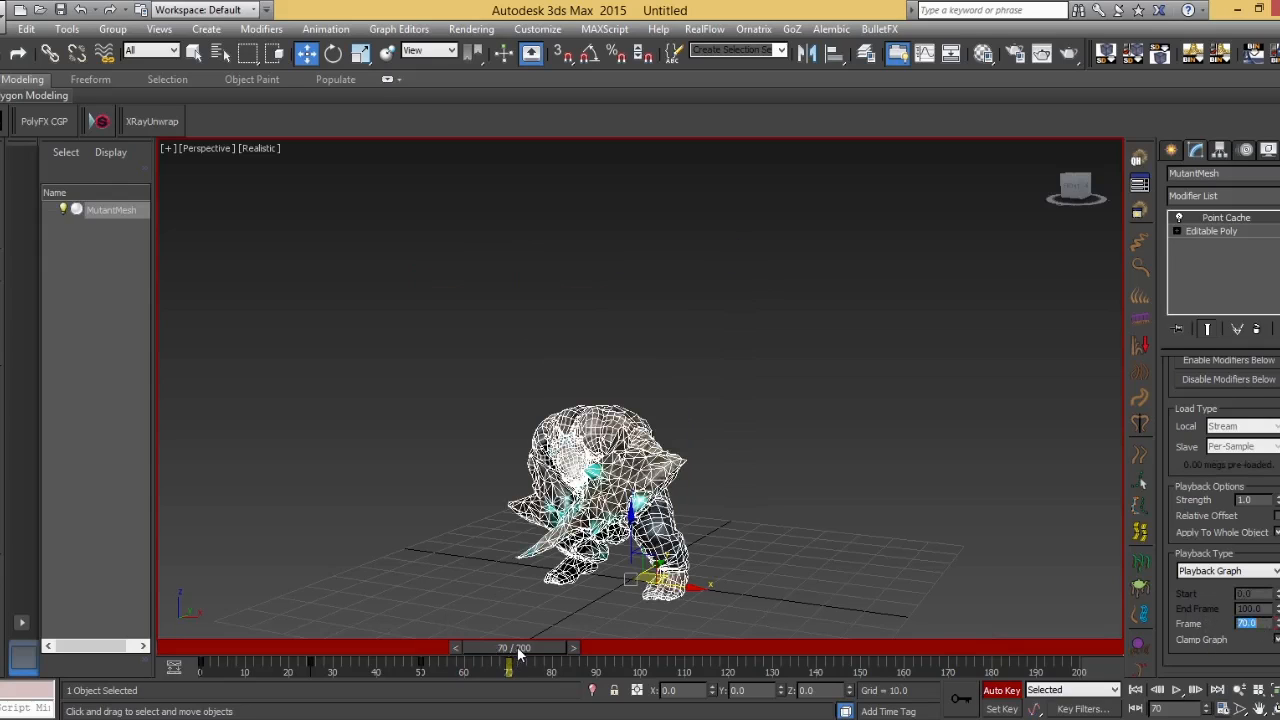
Move to timeline frame 100 and key the cache playback Frame at 100
left_click_drag(519, 655, 653, 648)
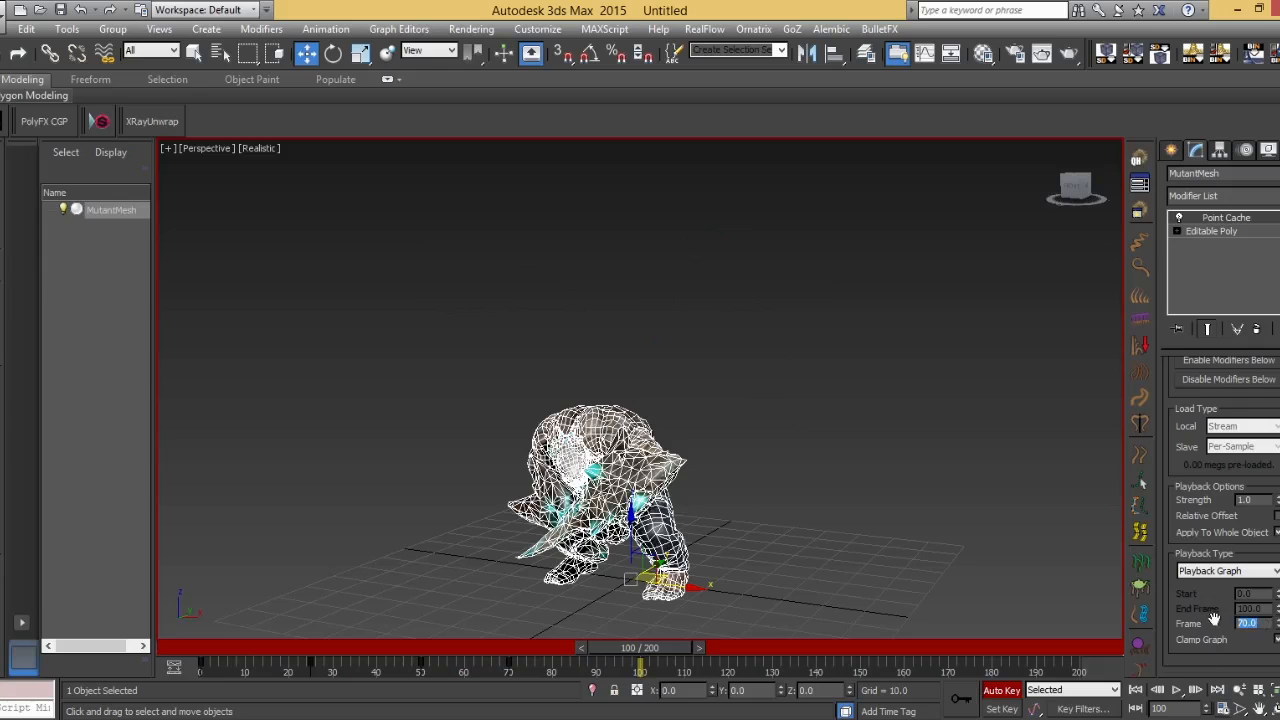
type("0")
key("Return")
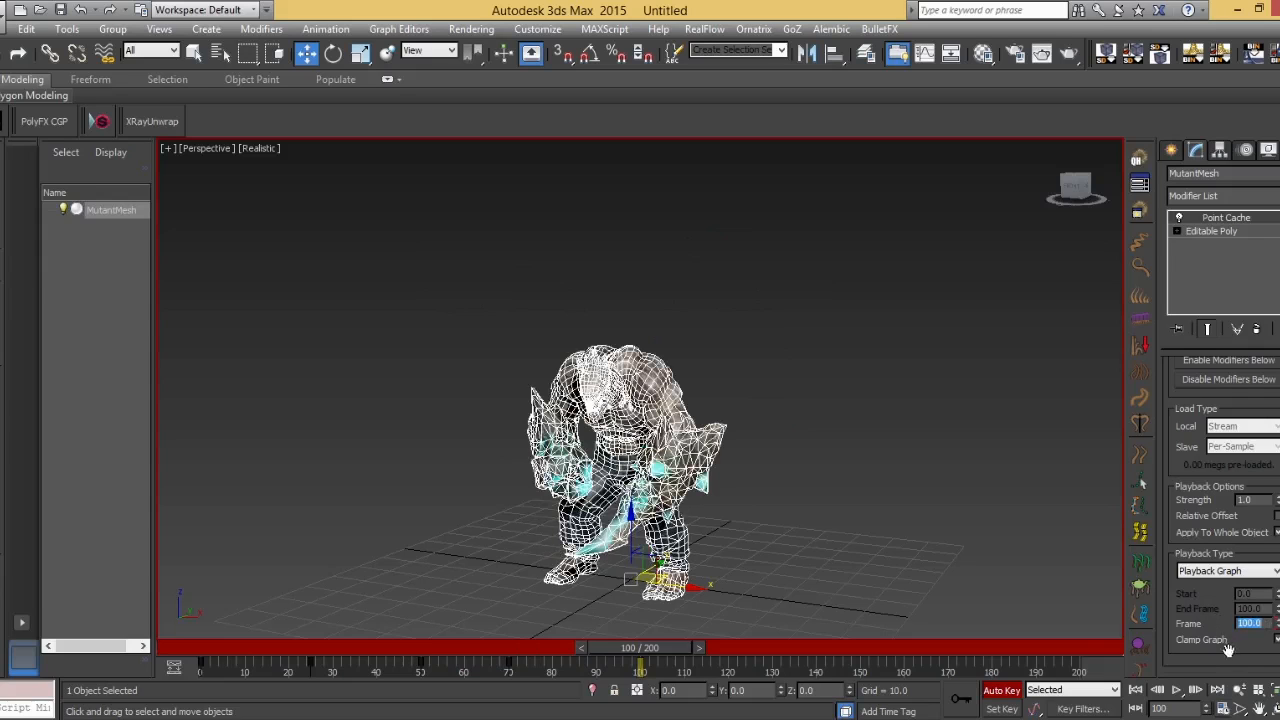
Shift the playback keys at frames 50, 70 and 100 to frames 115, 135 and 165, and return to frame 0
left_click_drag(641, 657, 893, 697)
key("w")
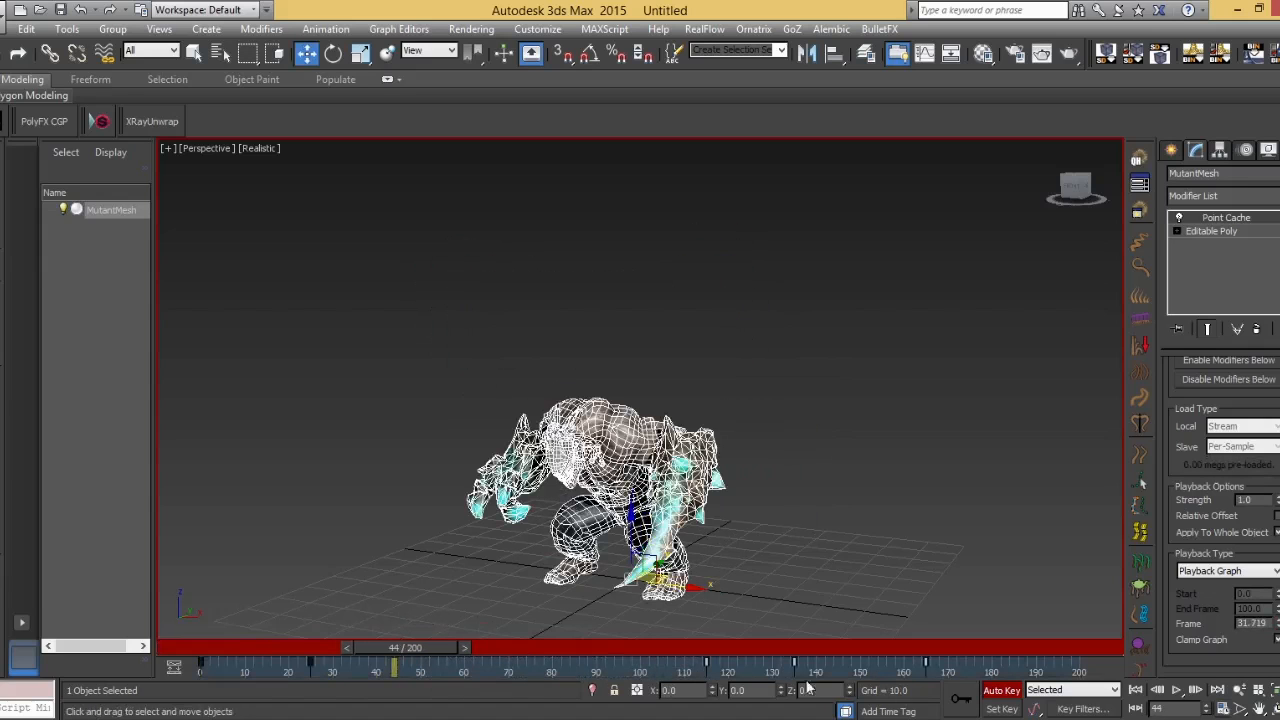
left_click_drag(184, 640, 22, 626)
key("w")
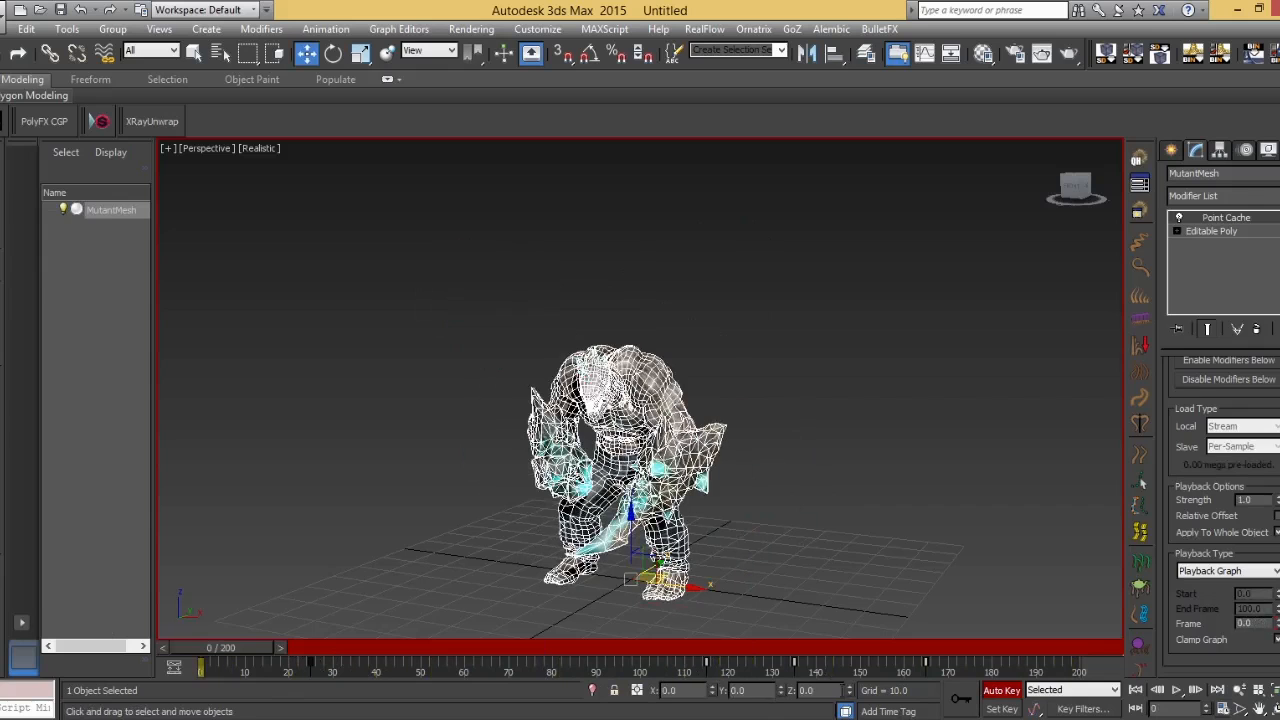
Turn off Auto Key, deselect MutantMesh and frame the whole character in the viewport
left_click(1002, 690)
left_click(846, 531)
middle_click_drag(754, 535, 693, 488)
scroll(752, 473, "up", 2)
scroll(810, 495, "down", 4)
scroll(785, 491, "up", 2)
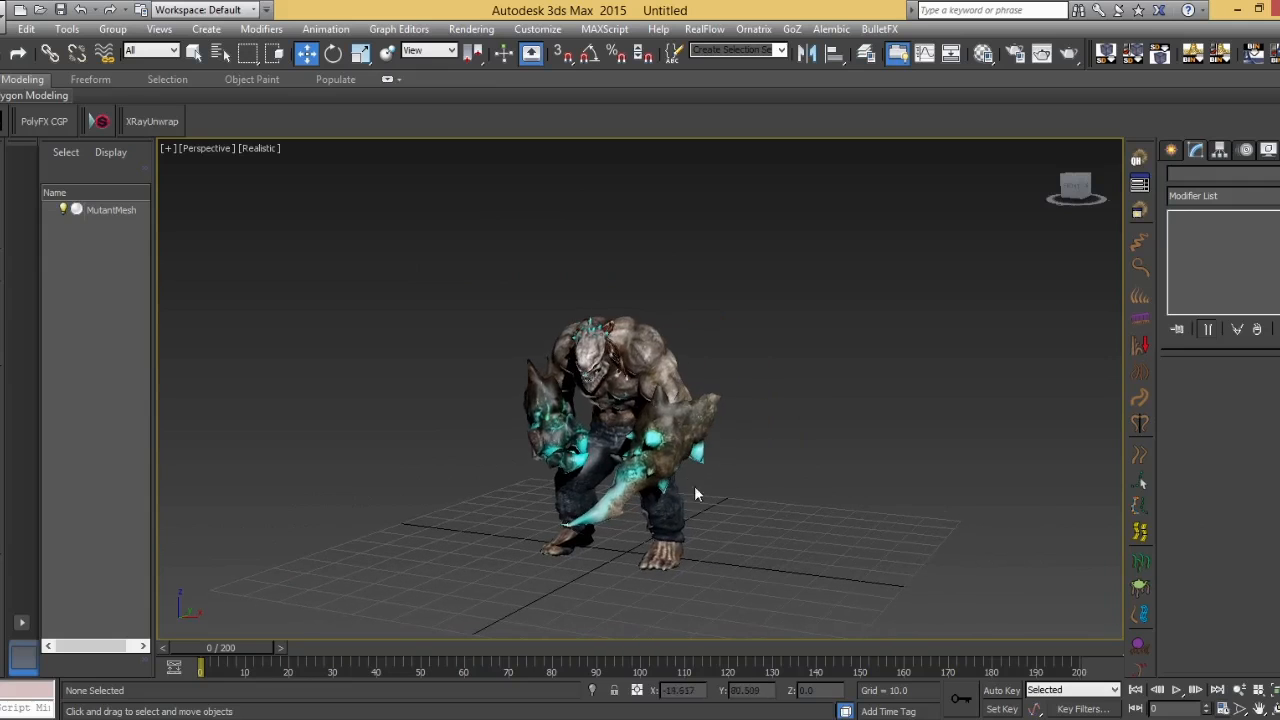
Play the retimed cache animation from the start and orbit around the mutant to review it
left_click(1177, 692)
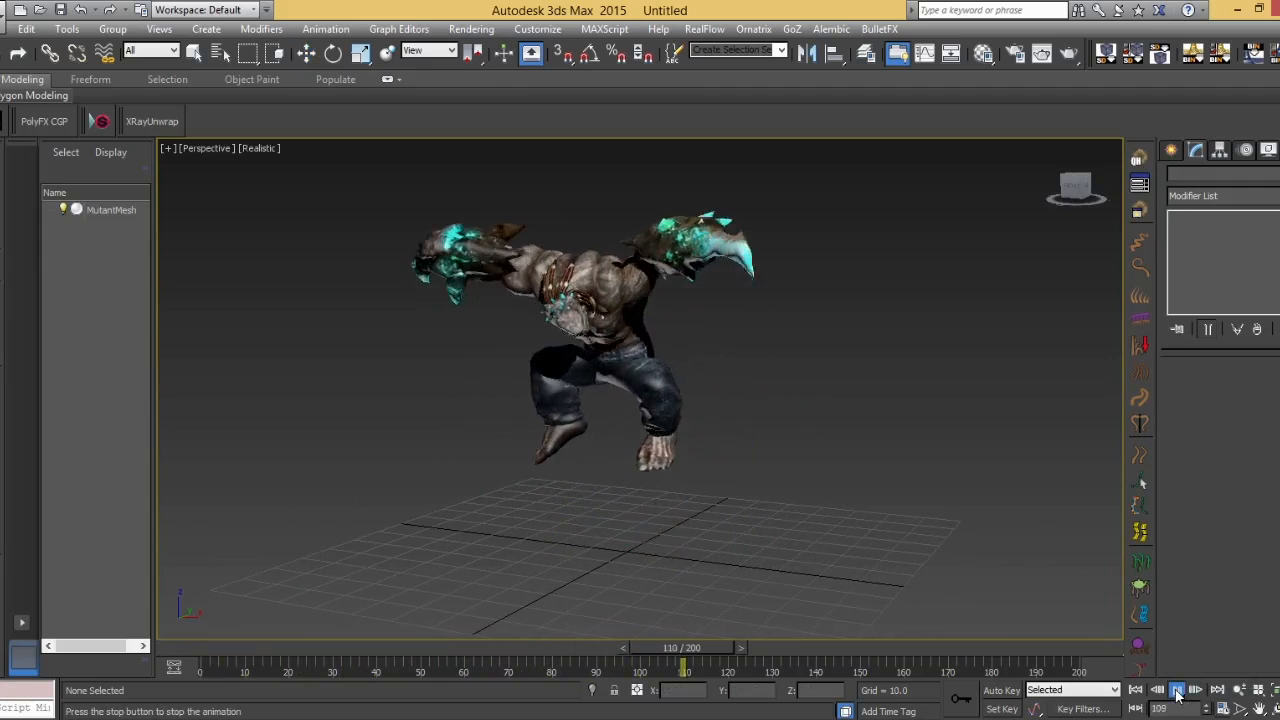
left_click(1177, 692)
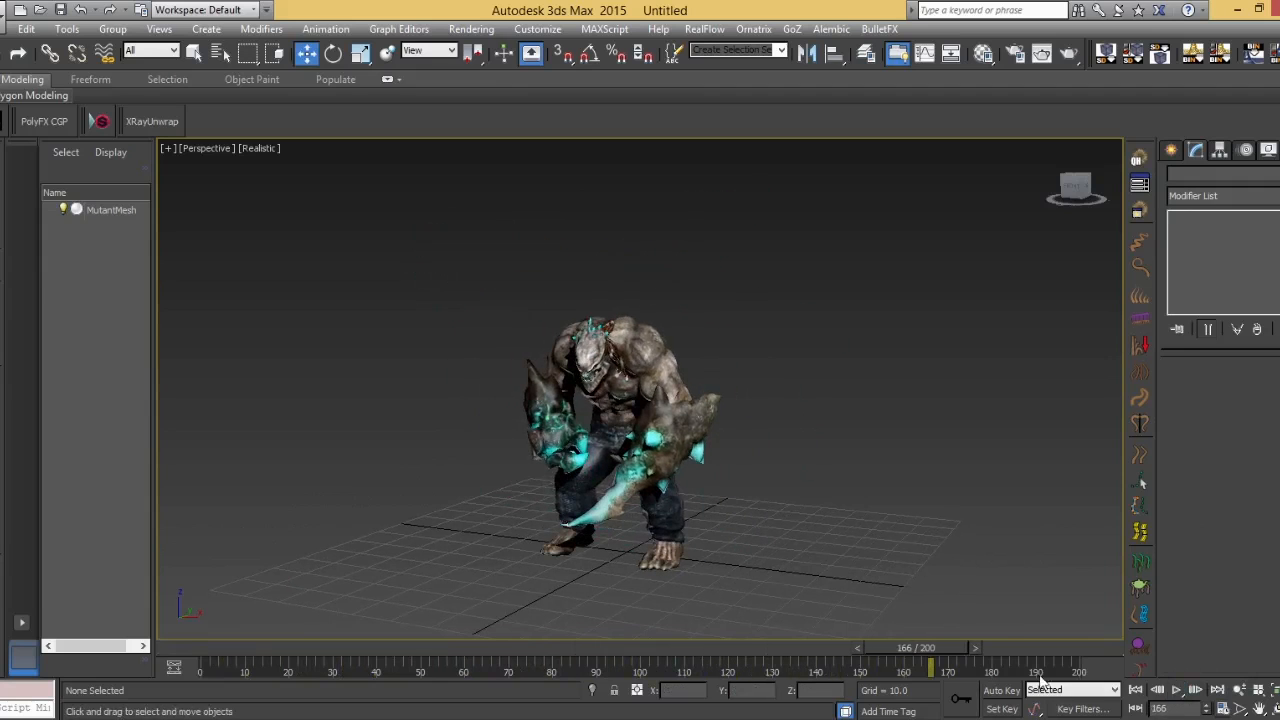
left_click_drag(940, 650, 205, 648)
left_click(1177, 690)
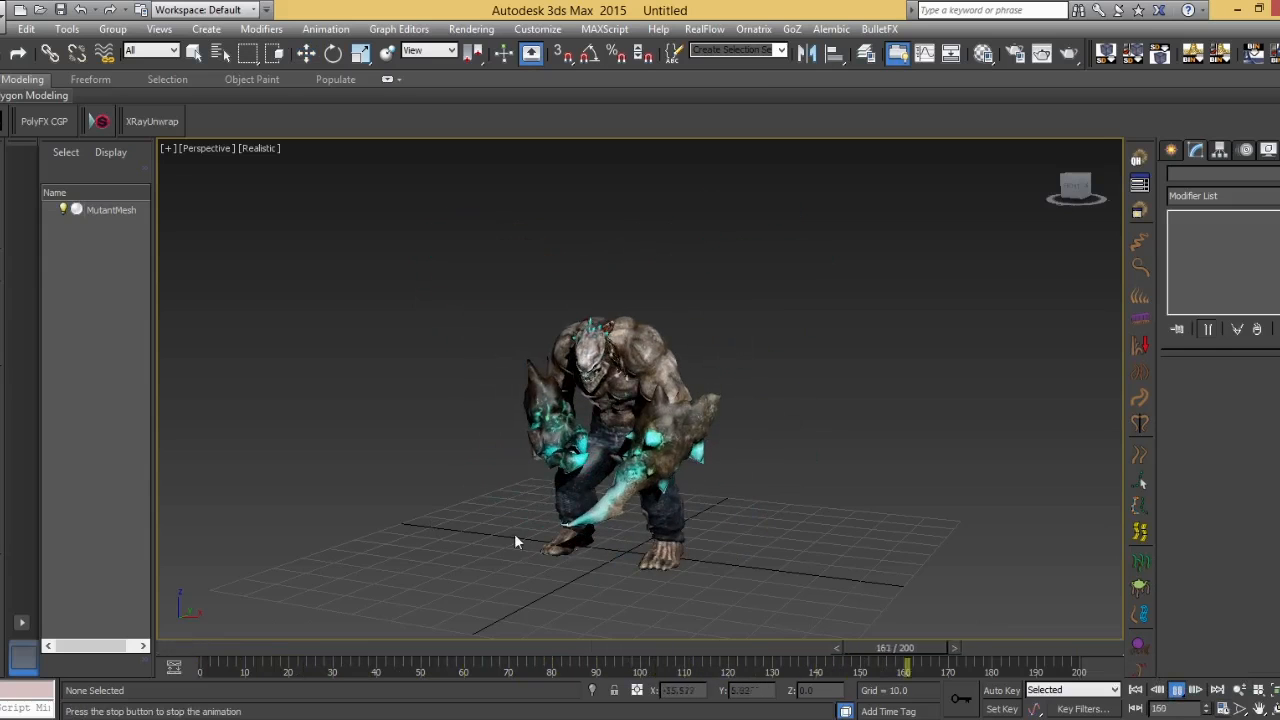
middle_click_drag(511, 501, 616, 496, "alt")
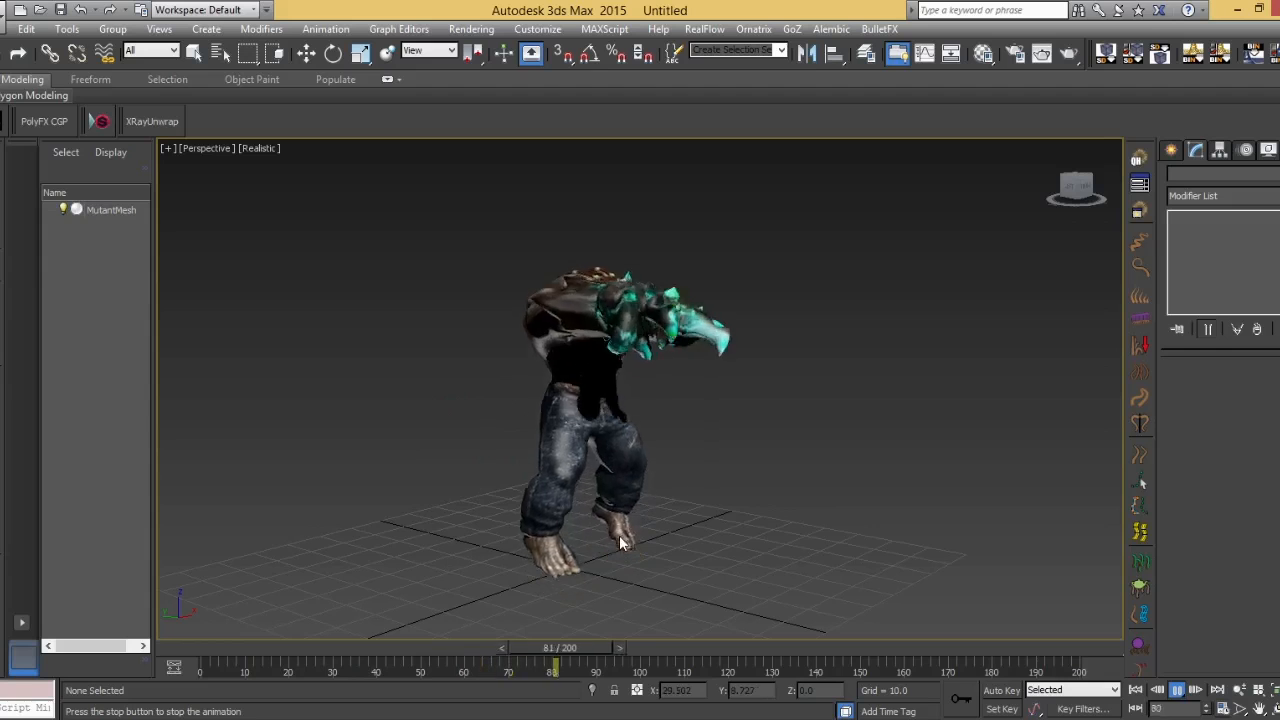
Stop playback, return to frame 0 and set the Point Cache Playback Type on MutantMesh to Original Range
left_click(1178, 691)
left_click_drag(836, 651, 22, 632)
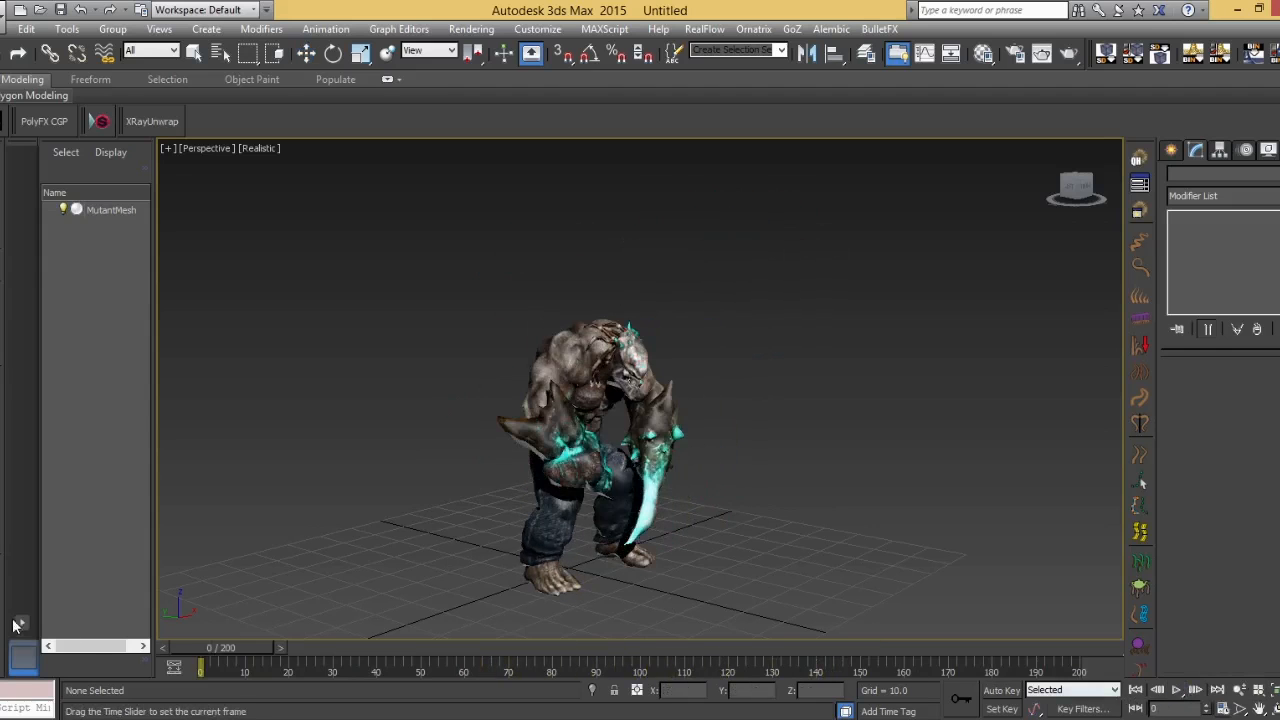
middle_click_drag(714, 424, 640, 430, "alt")
left_click(640, 432)
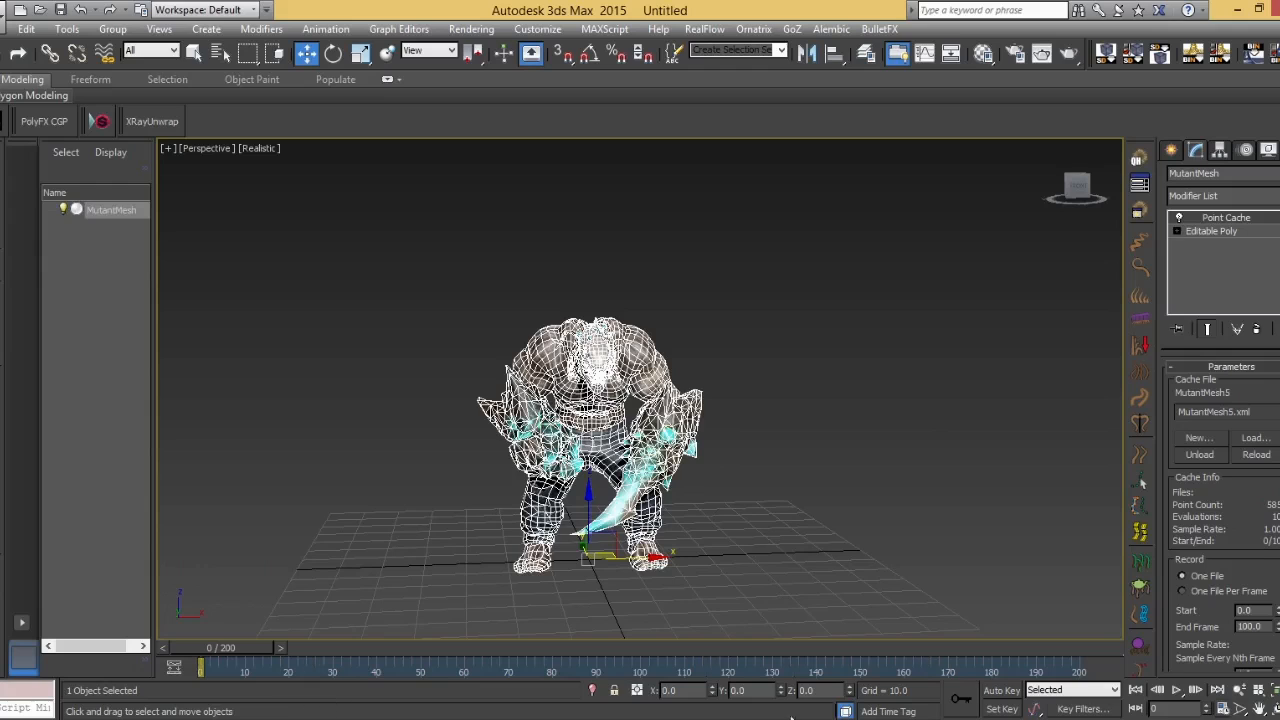
scroll(1224, 515, "down", 5)
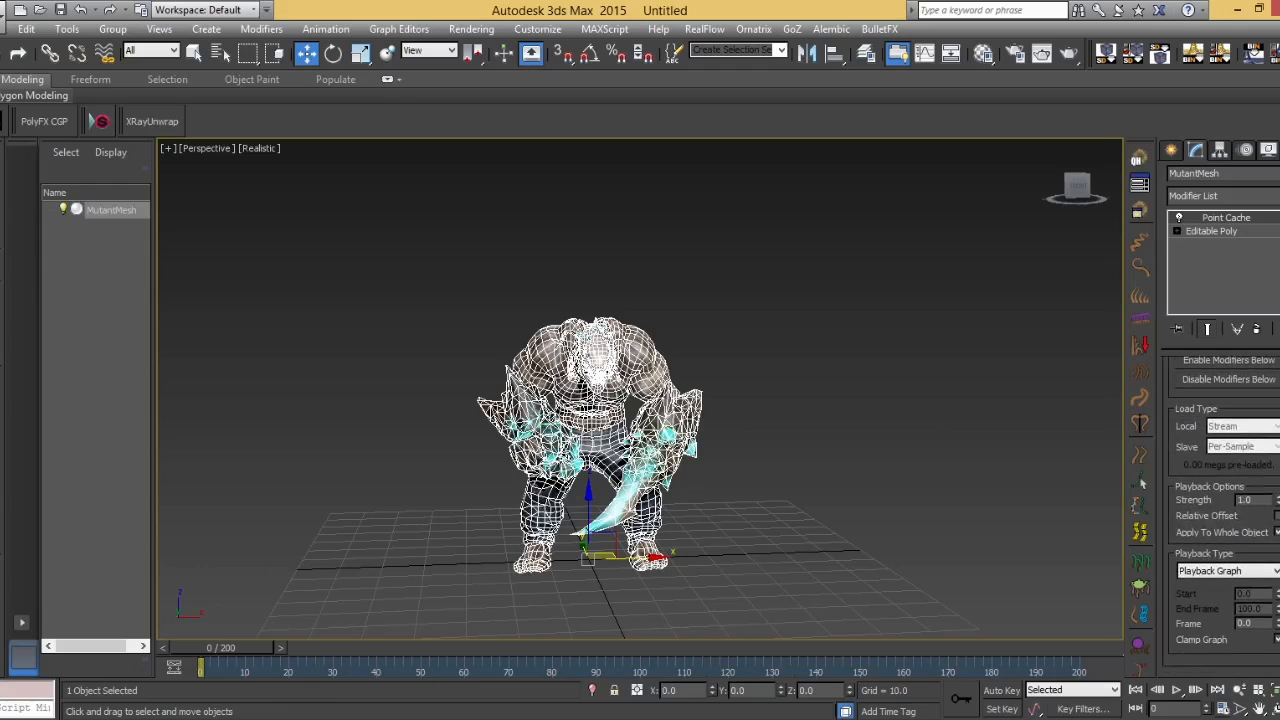
left_click(1219, 571)
left_click(1210, 586)
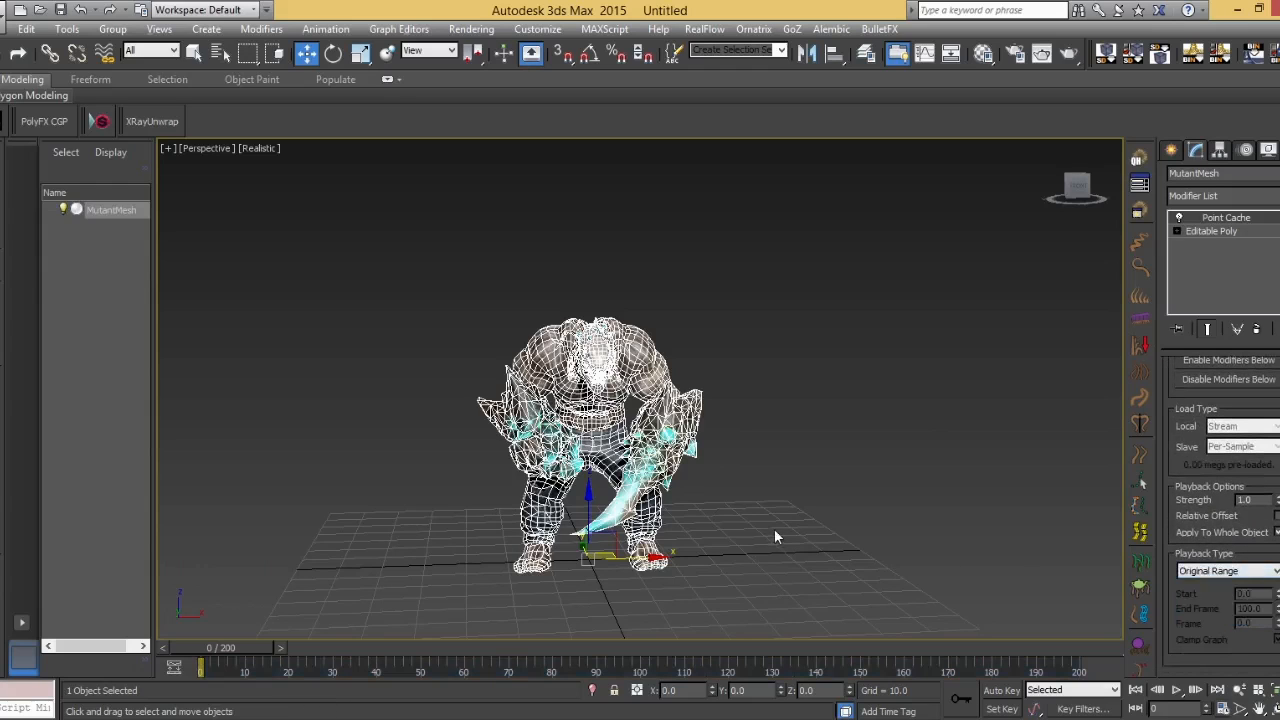
Add a Twist modifier above the Point Cache on MutantMesh and set its Twist Axis to Y
middle_click_drag(778, 531, 670, 531, "alt")
left_click_drag(243, 648, 60, 676)
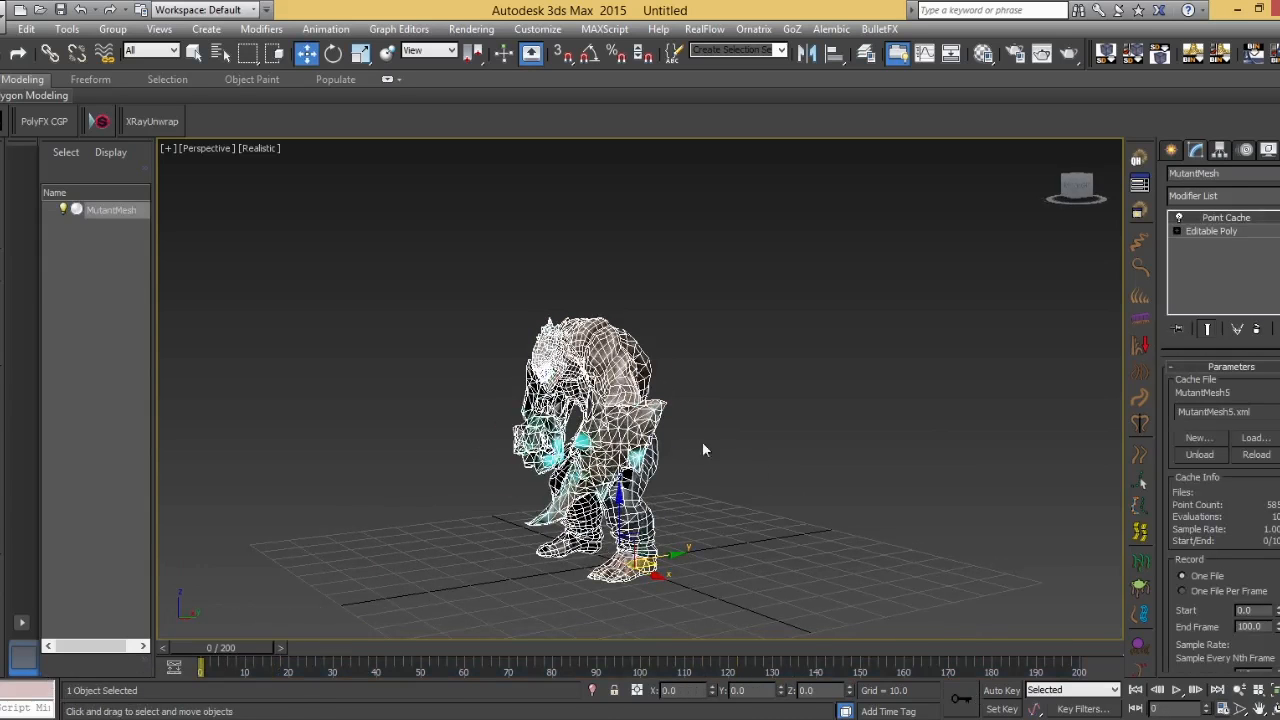
left_click(1274, 196)
scroll(1240, 400, "down", 18)
scroll(1230, 450, "down", 12)
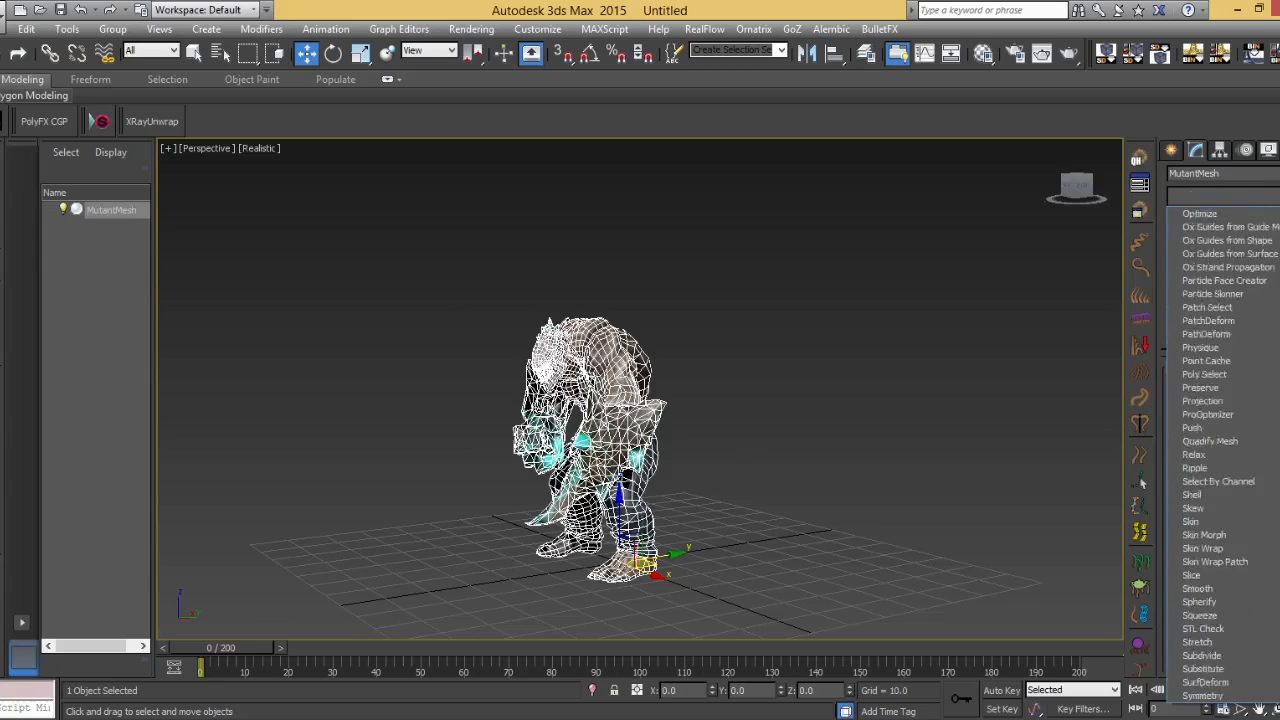
scroll(1230, 600, "down", 2)
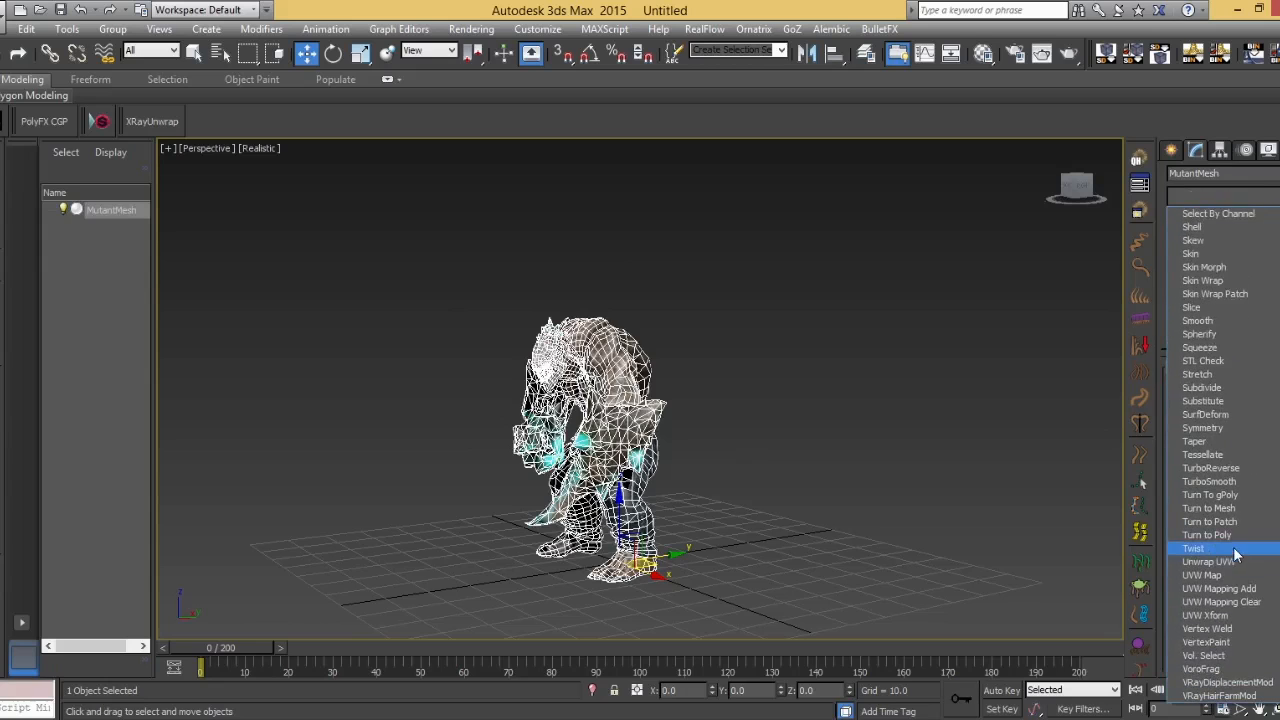
left_click(1235, 555)
middle_click_drag(640, 525, 746, 516, "alt")
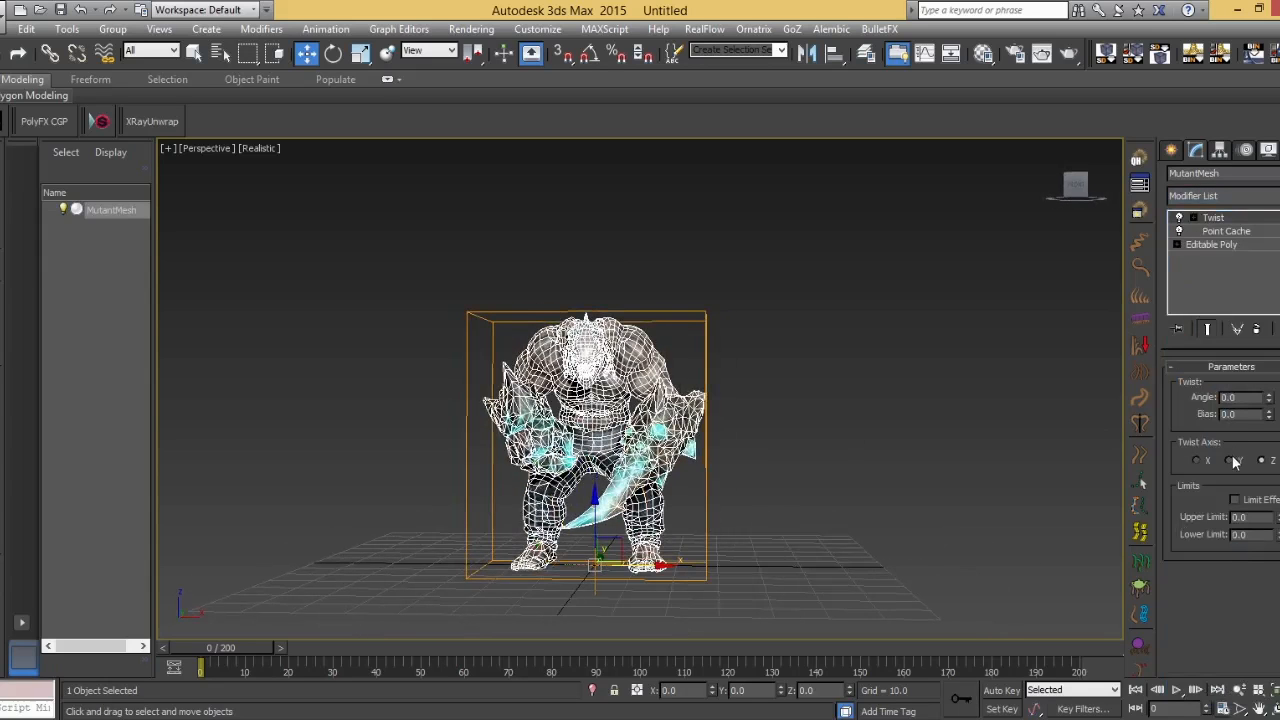
Animate the Twist Angle on MutantMesh, keying it at frame 37 and setting it to 2292.5 at frame 51 with Auto Key
left_click(465, 606)
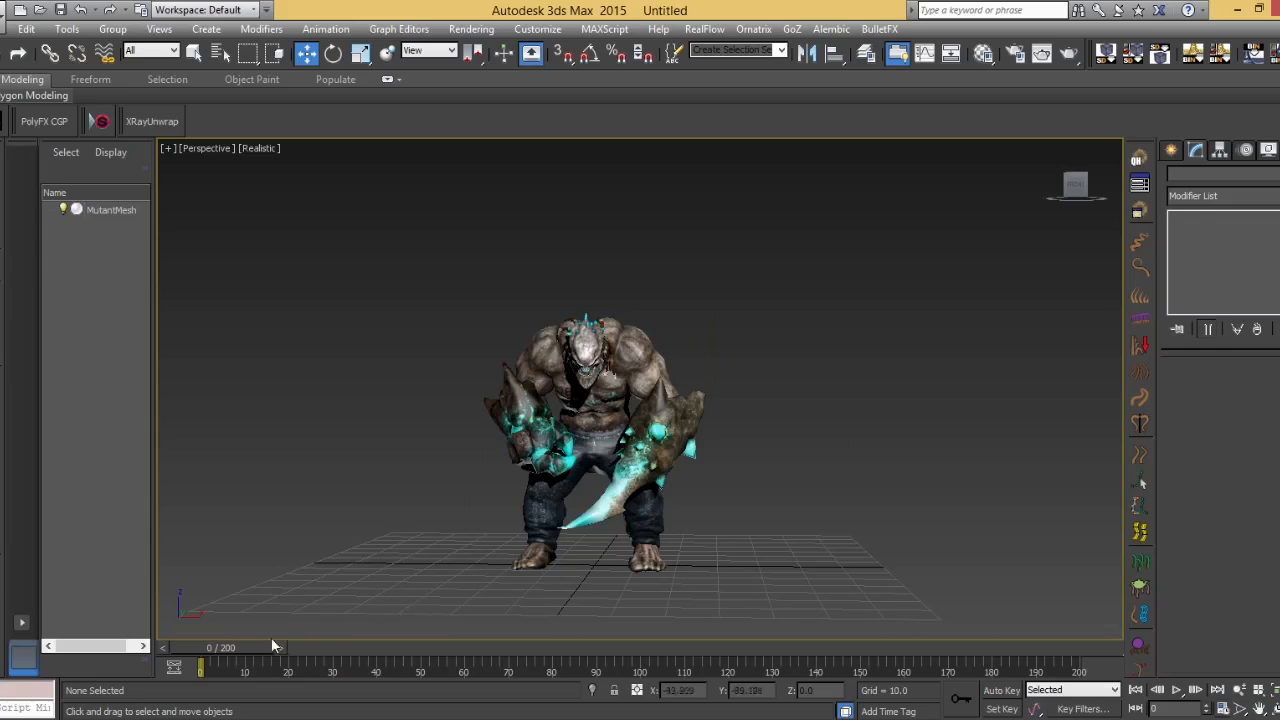
left_click_drag(240, 646, 396, 687)
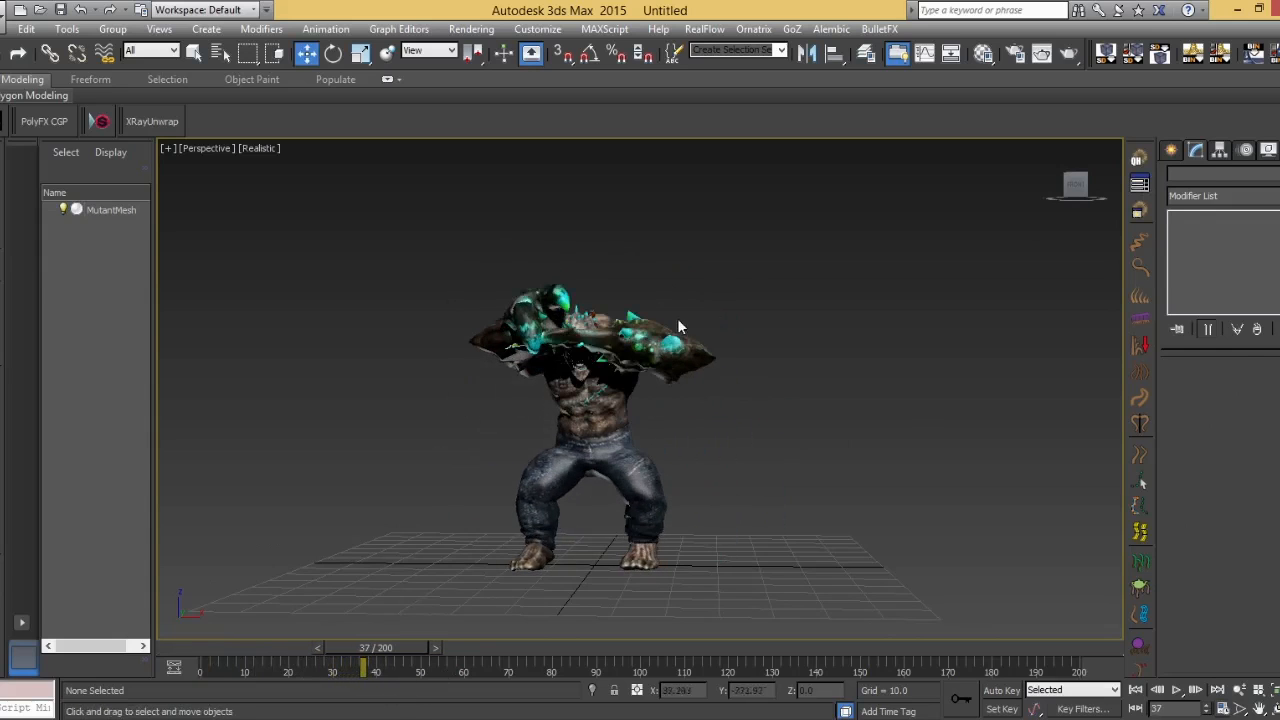
left_click(641, 333)
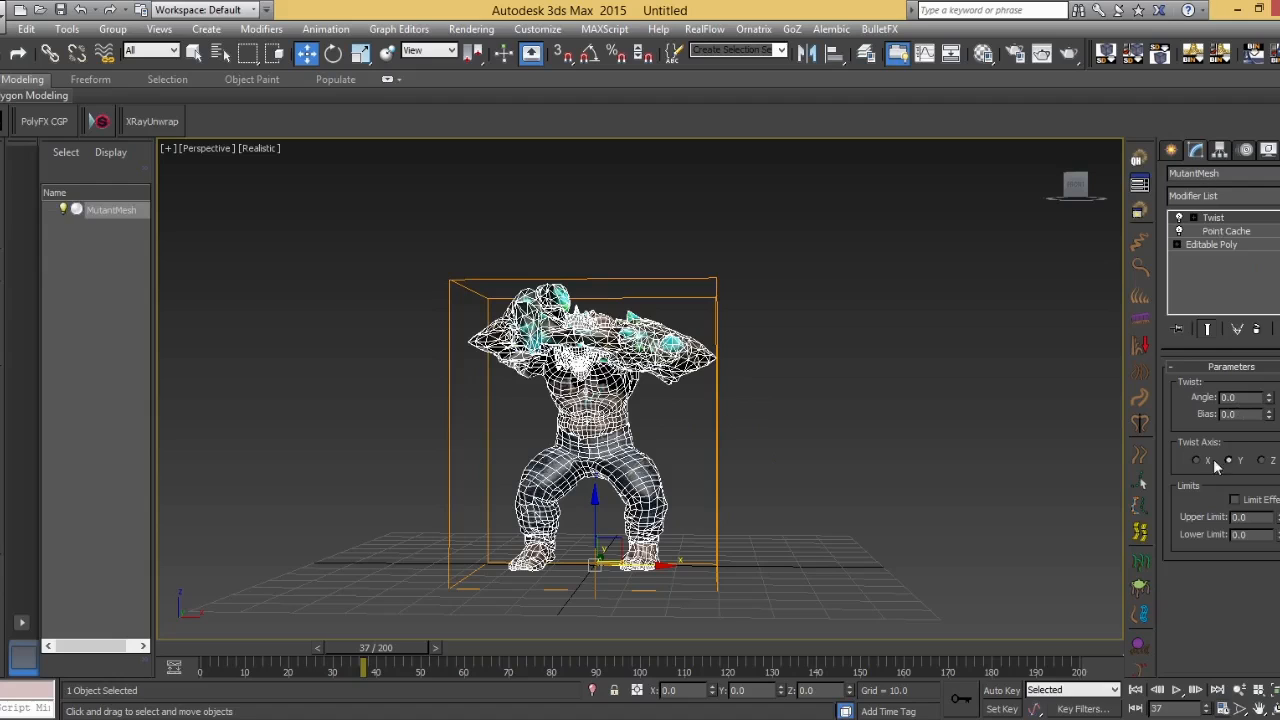
left_click(992, 709)
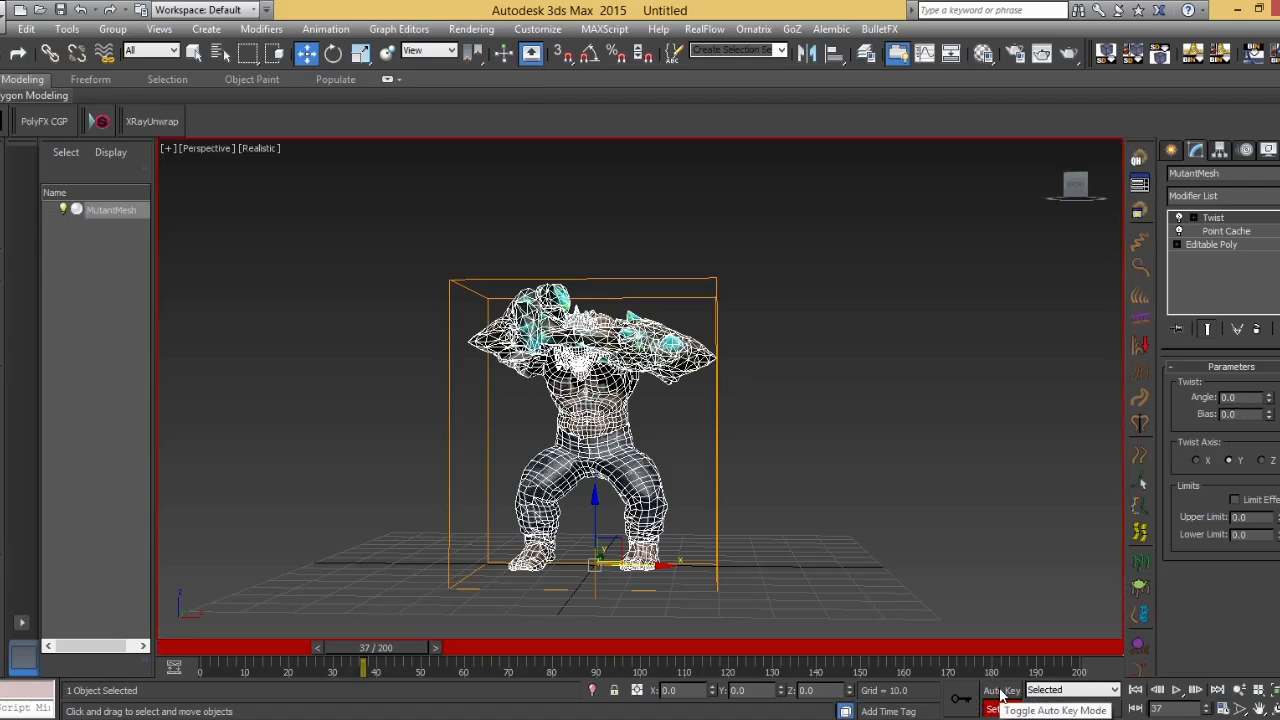
left_click(1001, 691)
left_click_drag(395, 657, 453, 655)
key("w")
left_click_drag(1272, 401, 1070, 30)
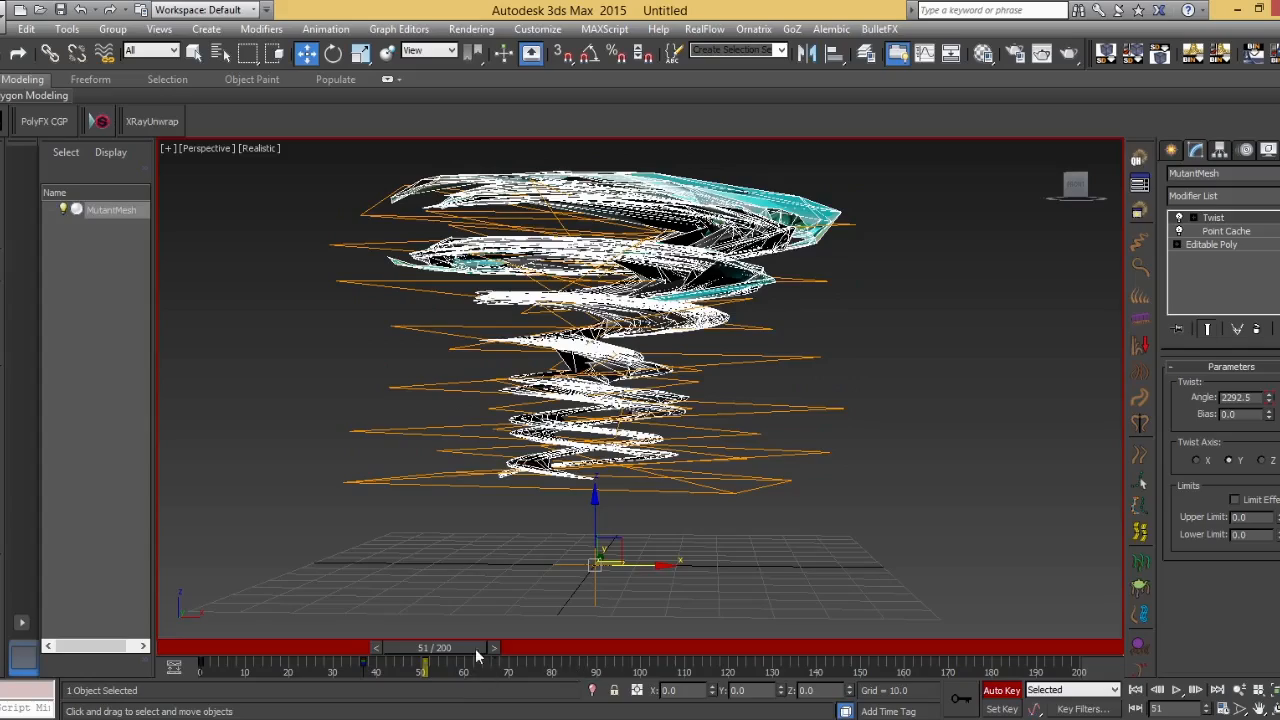
Scrub the timeline from frame 0 to frame 60 to review the animated twist
left_click_drag(468, 651, 224, 658)
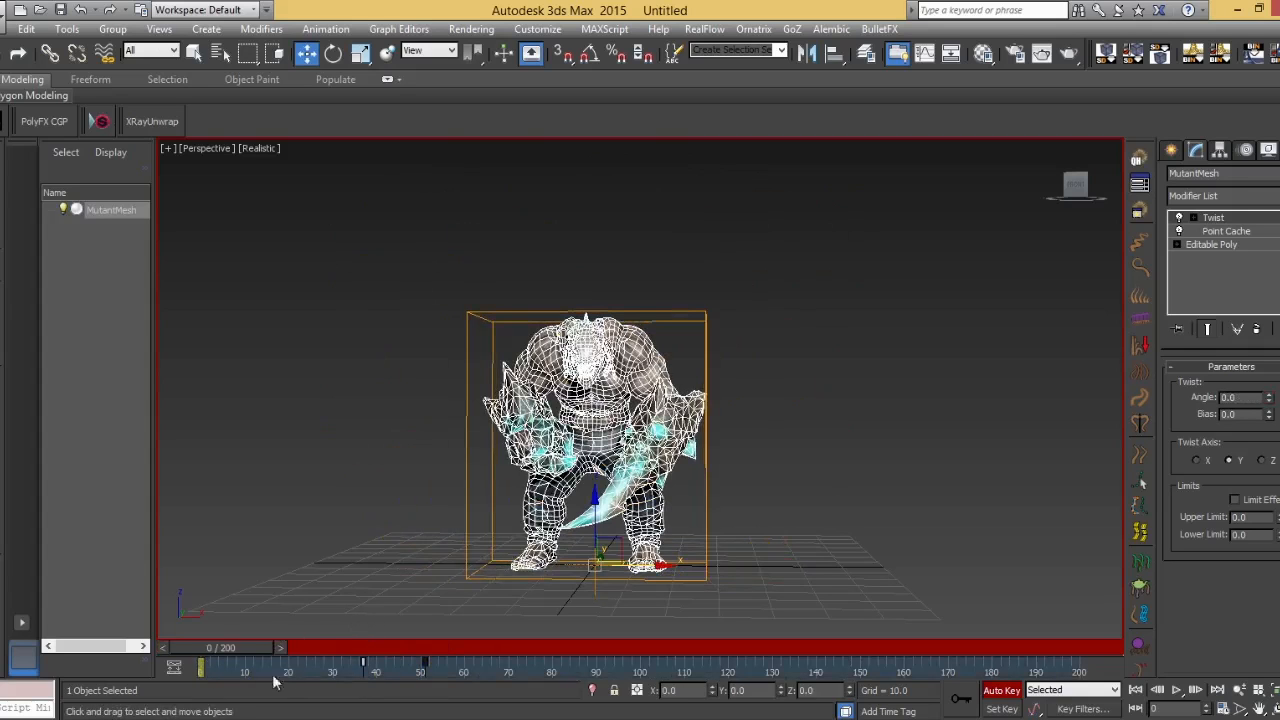
left_click_drag(247, 647, 497, 647)
key("w")
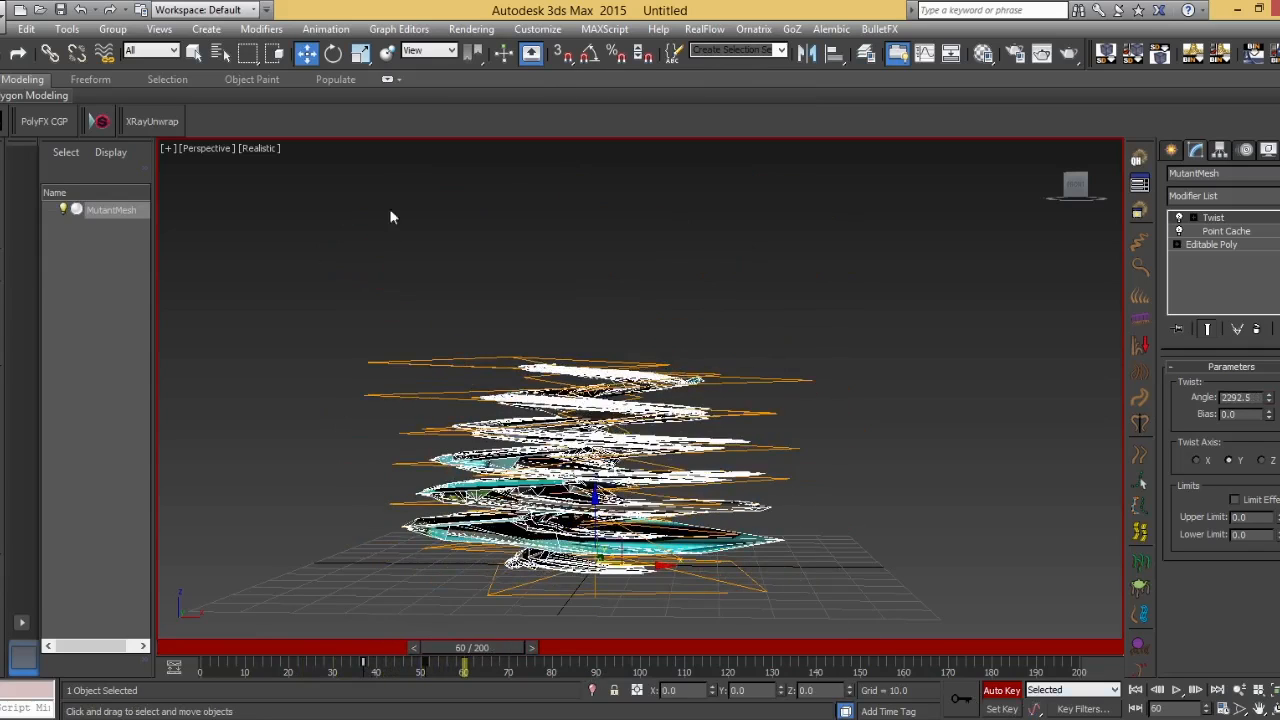
Key the mesh at frame 54 using Set Key, then try a freehand scale at frame 59 and undo it
left_click(1173, 149)
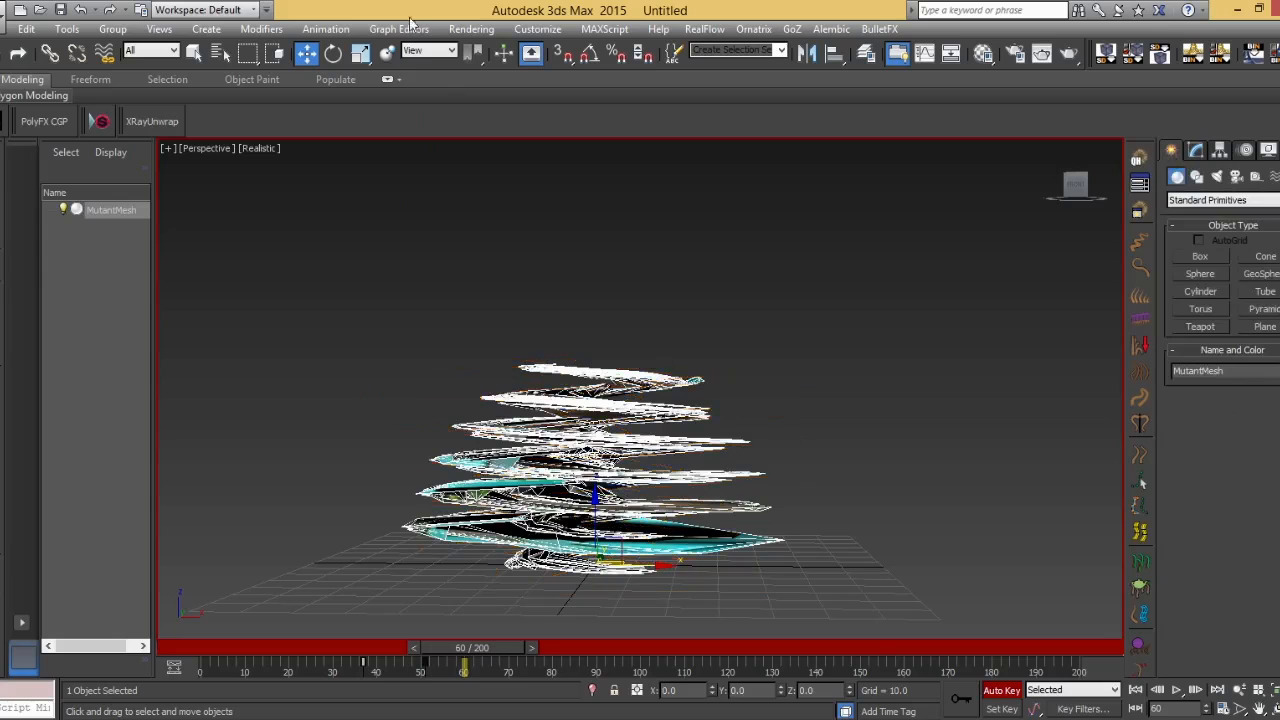
left_click(362, 54)
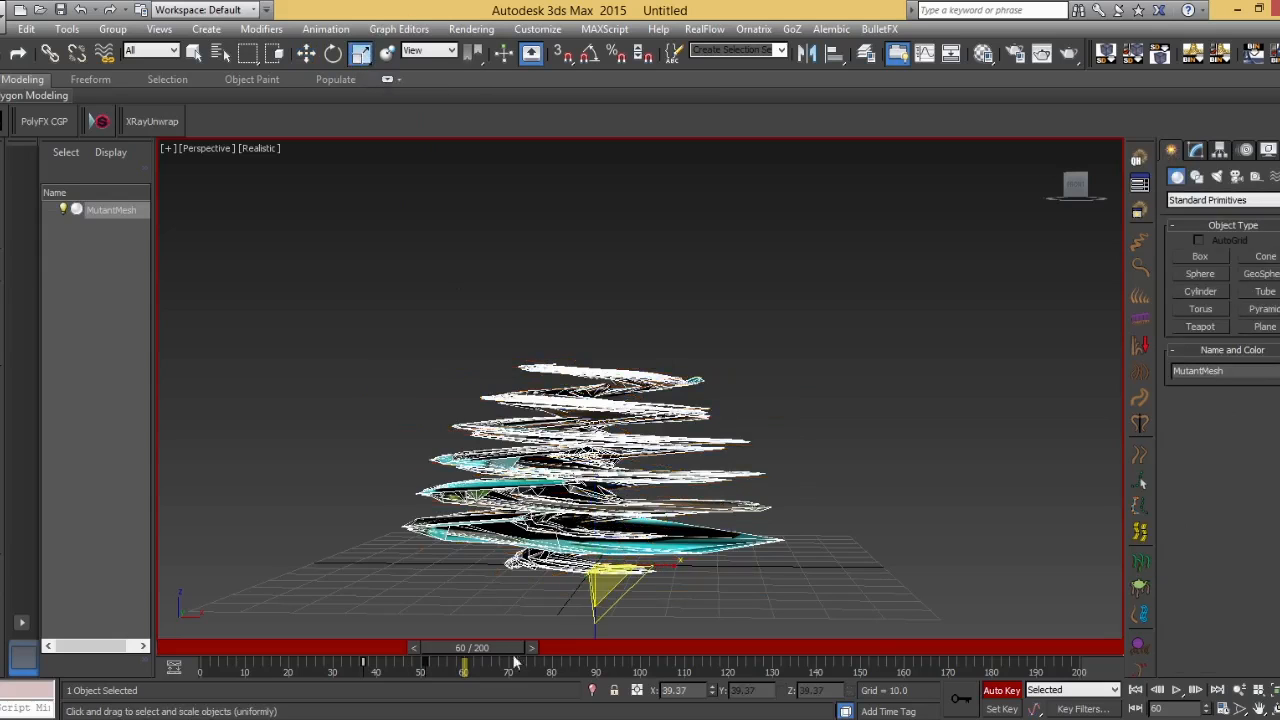
mouse_move(463, 650)
left_mouse_down()
mouse_move(435, 650)
mouse_move(447, 650)
left_mouse_up()
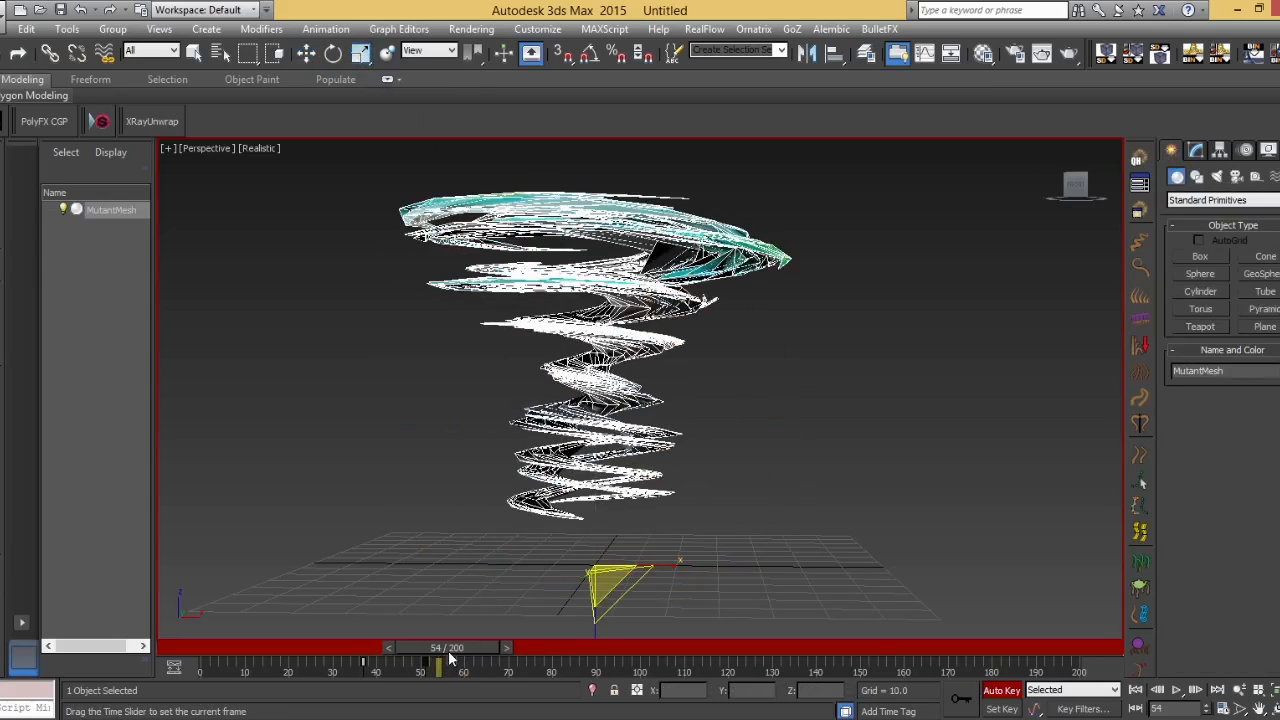
left_click(984, 708)
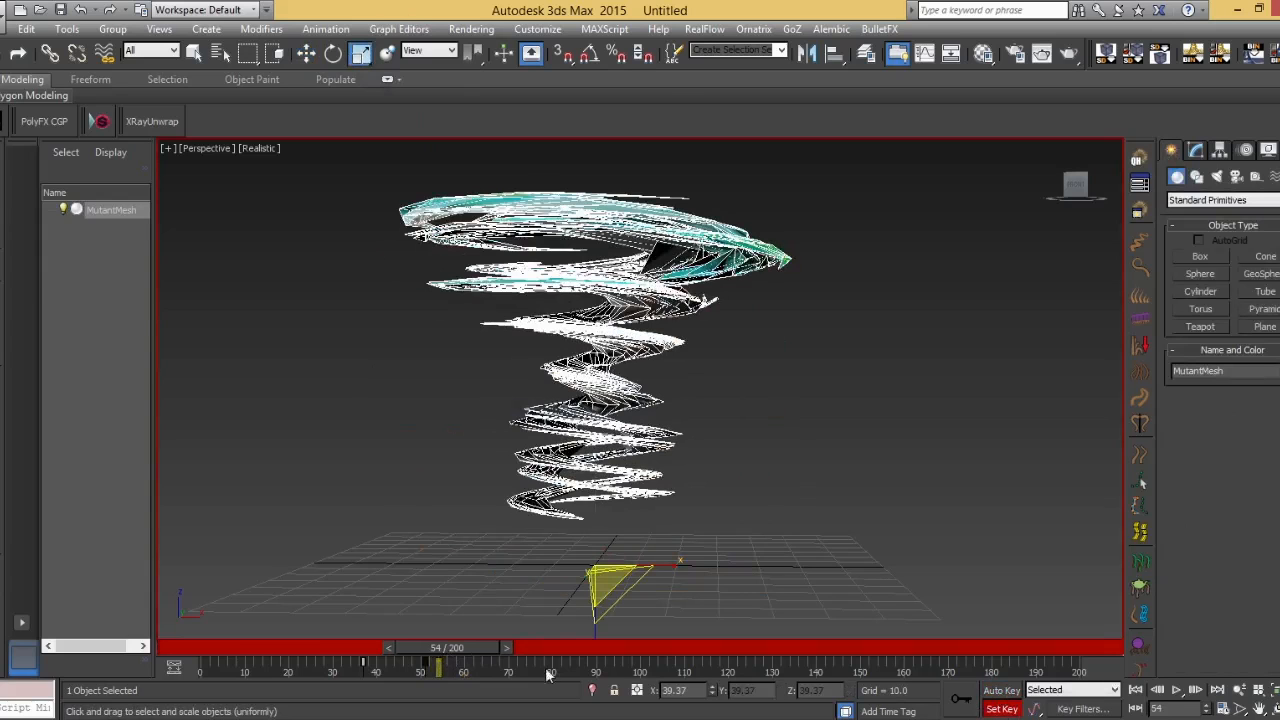
left_click_drag(463, 650, 487, 645)
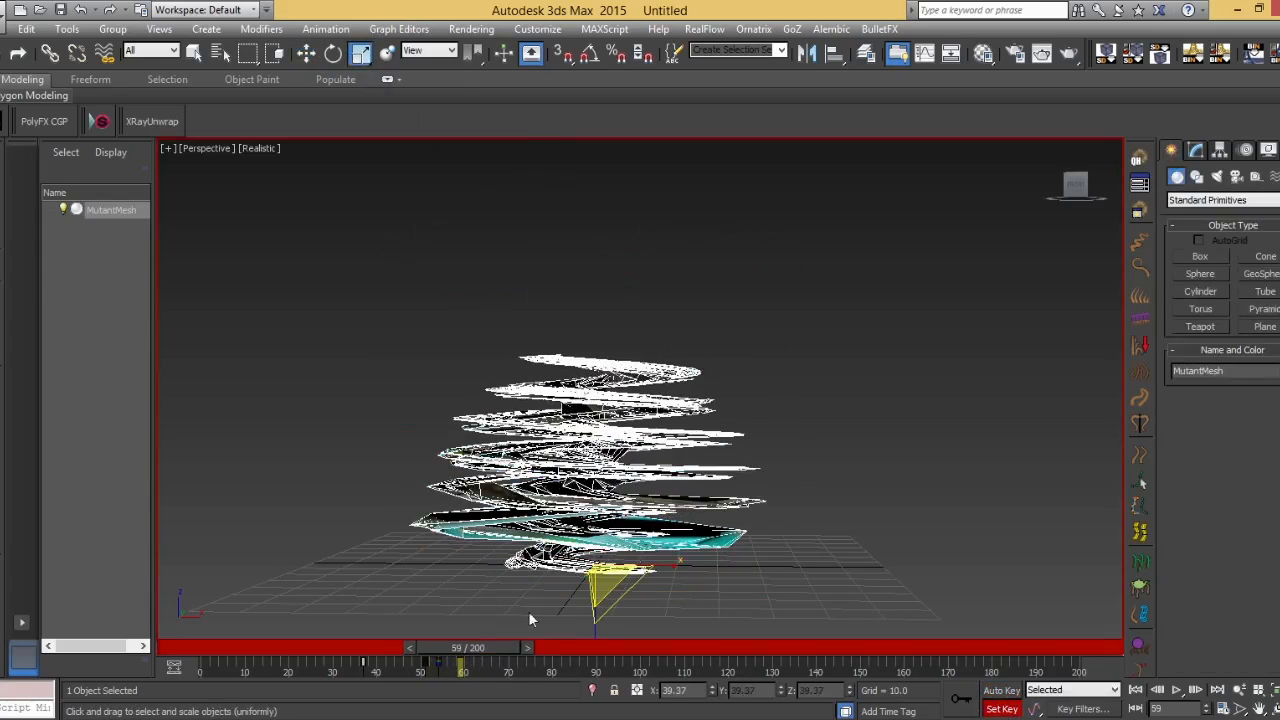
left_click_drag(604, 583, 657, 508)
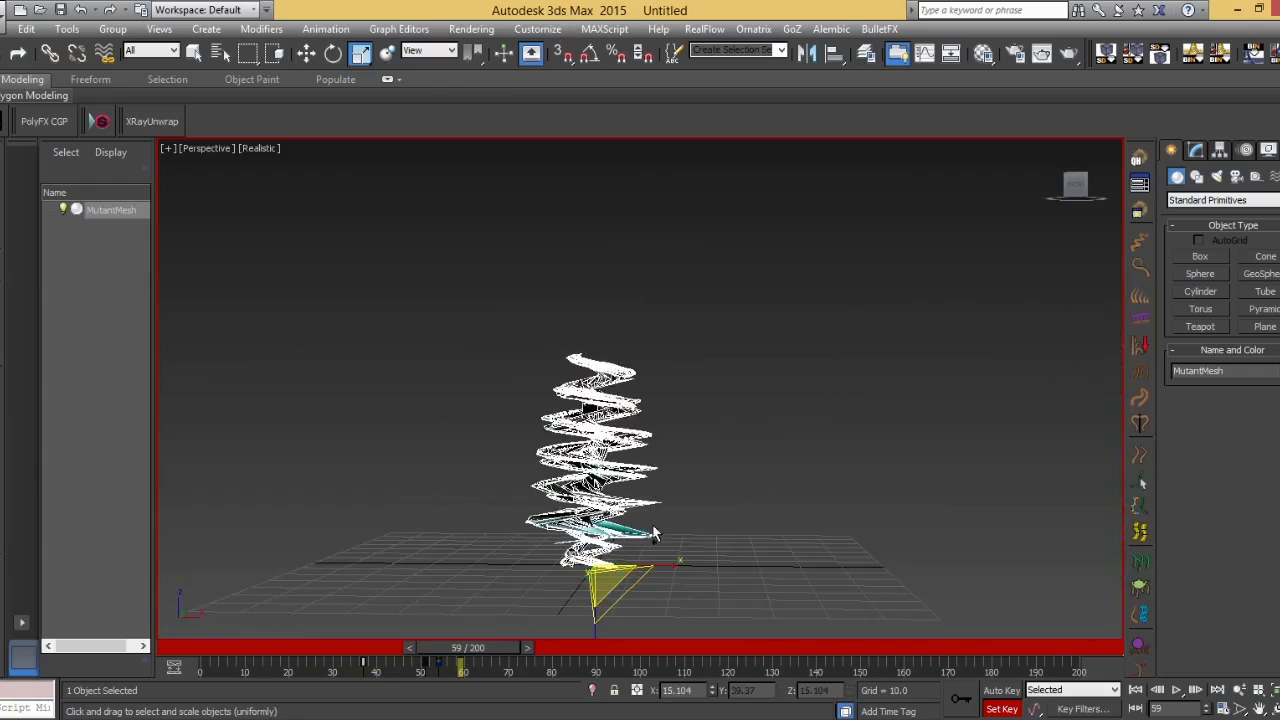
key("ctrl+z")
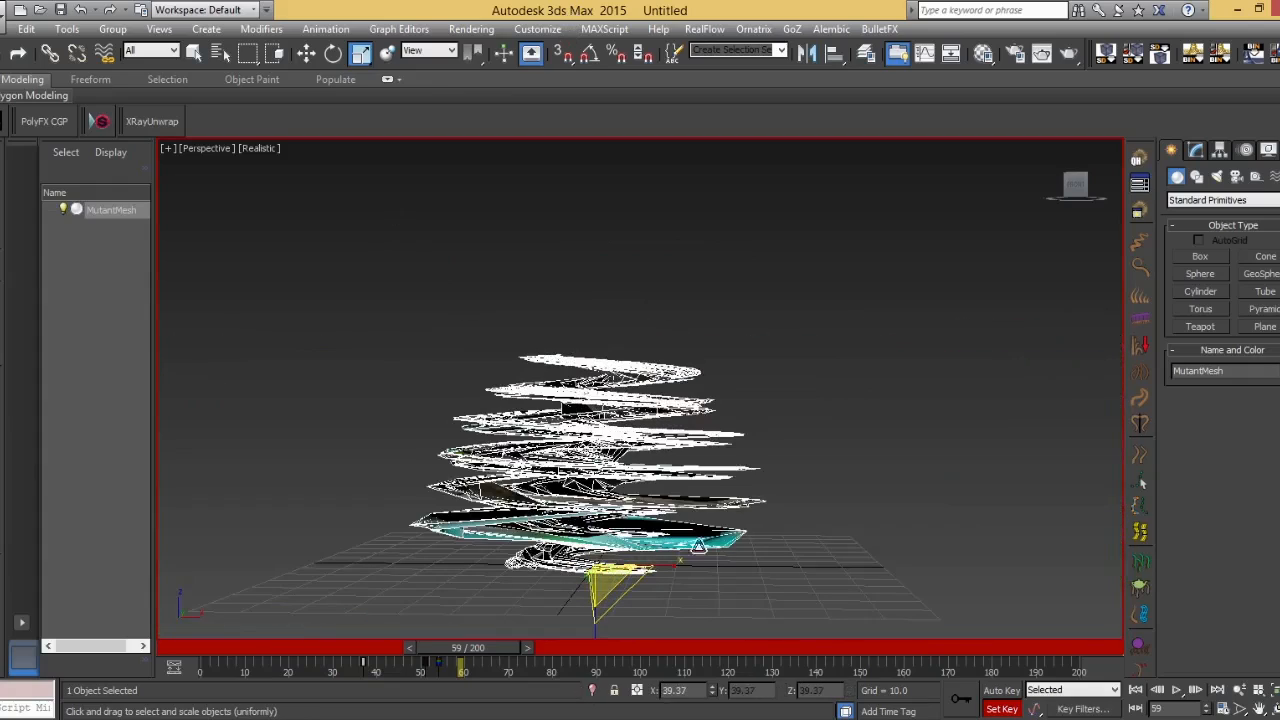
Switch to Auto Key and set the scale of MutantMesh to 0 at frame 59
left_click(1002, 691)
left_click_drag(607, 582, 283, 528)
key("ctrl+z")
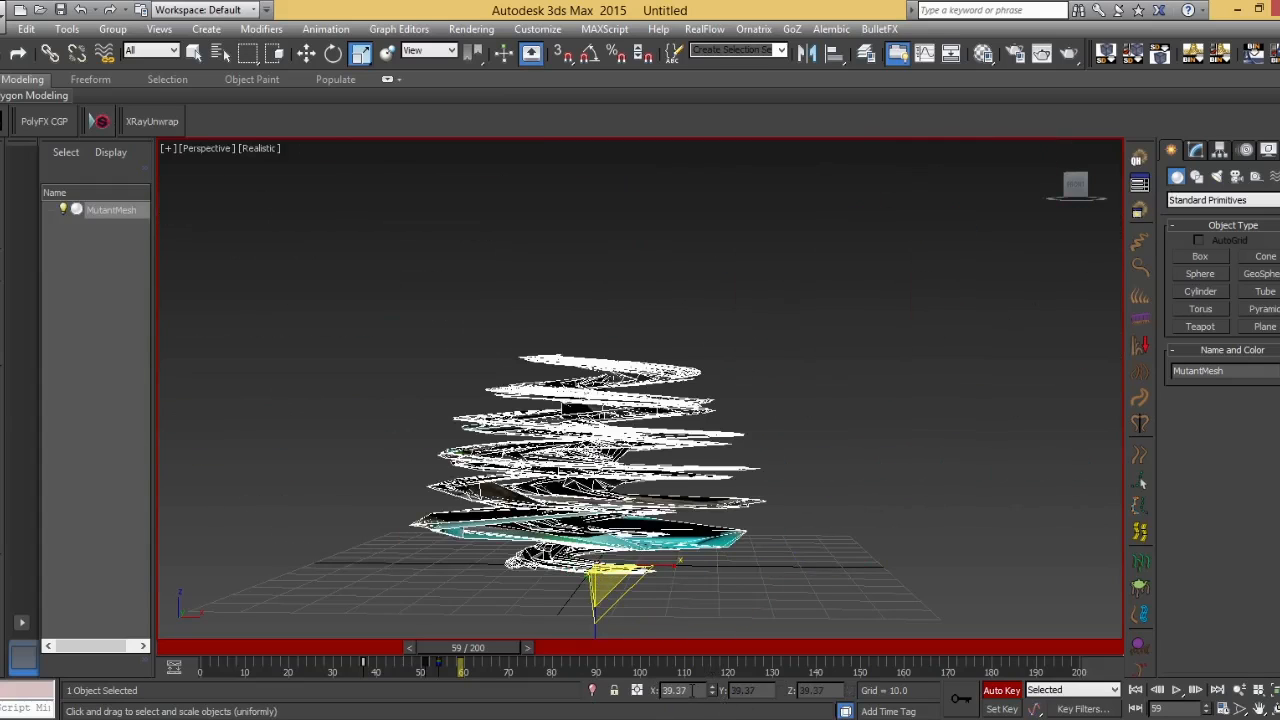
type("0")
key("Return")
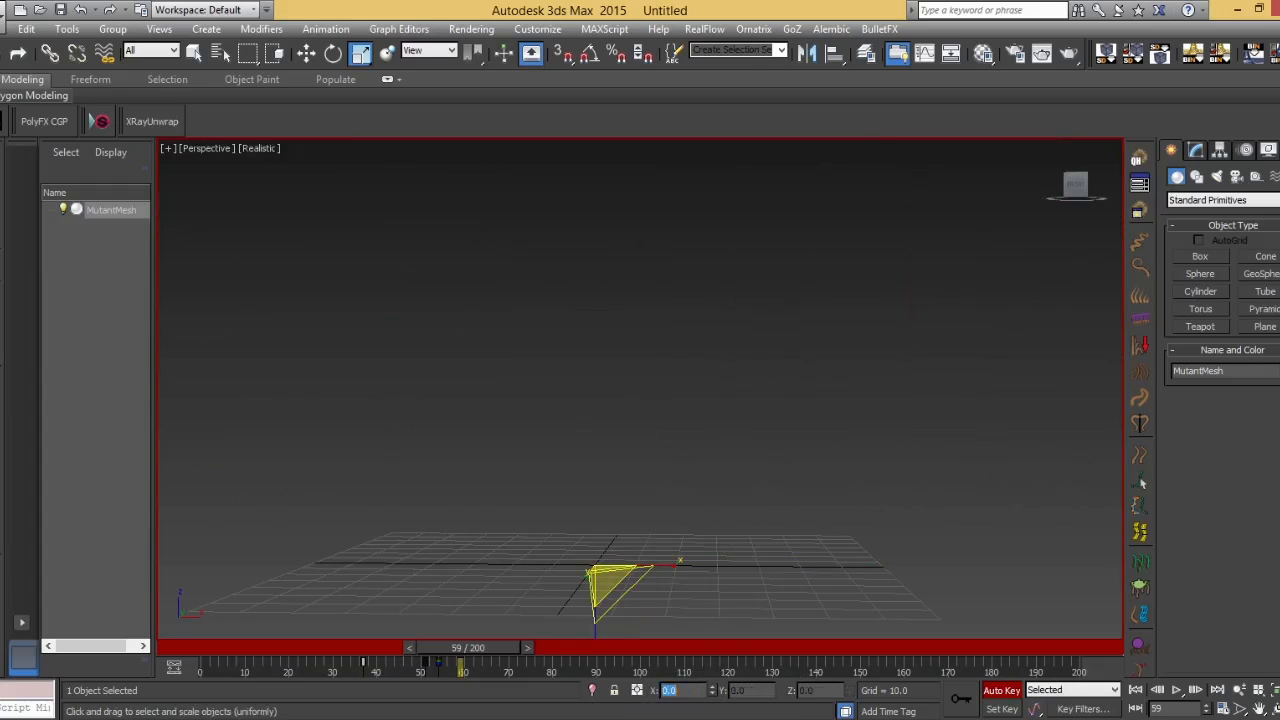
Return to frame 0, turn off Auto Key and play the twist and shrink animation with the mesh deselected
left_click_drag(490, 656, 210, 656)
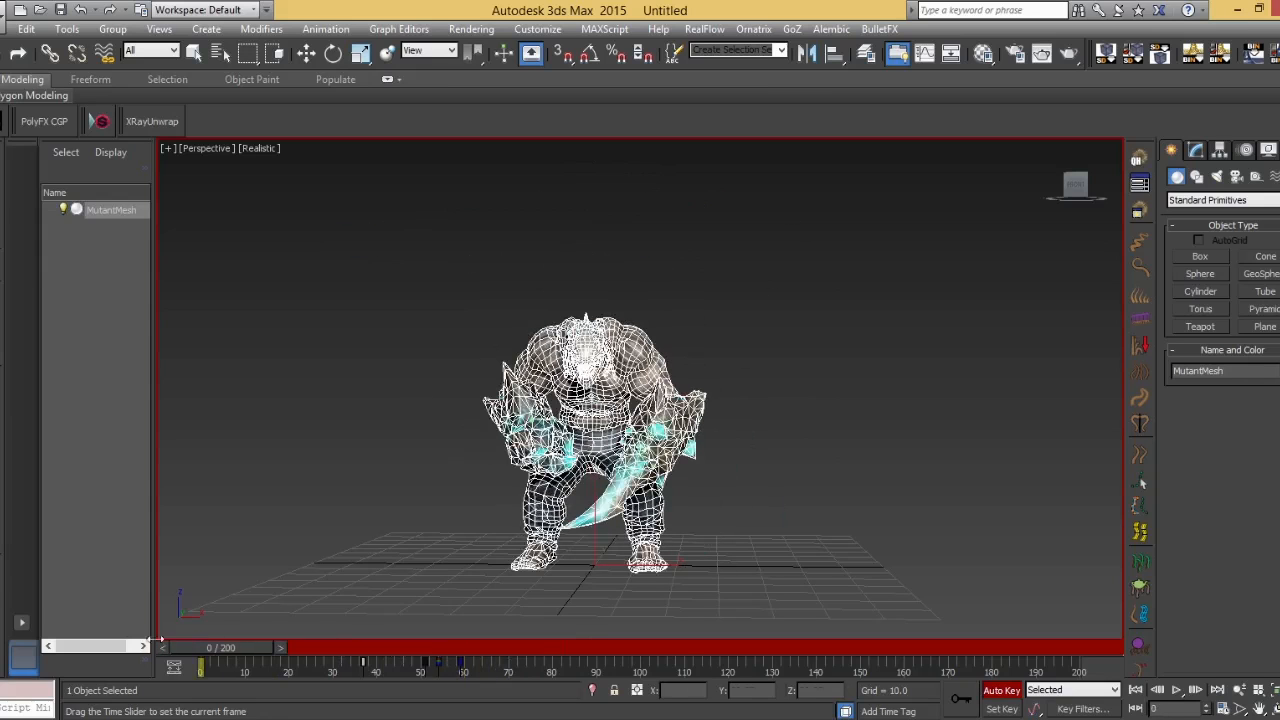
left_click(1000, 690)
left_click(817, 583)
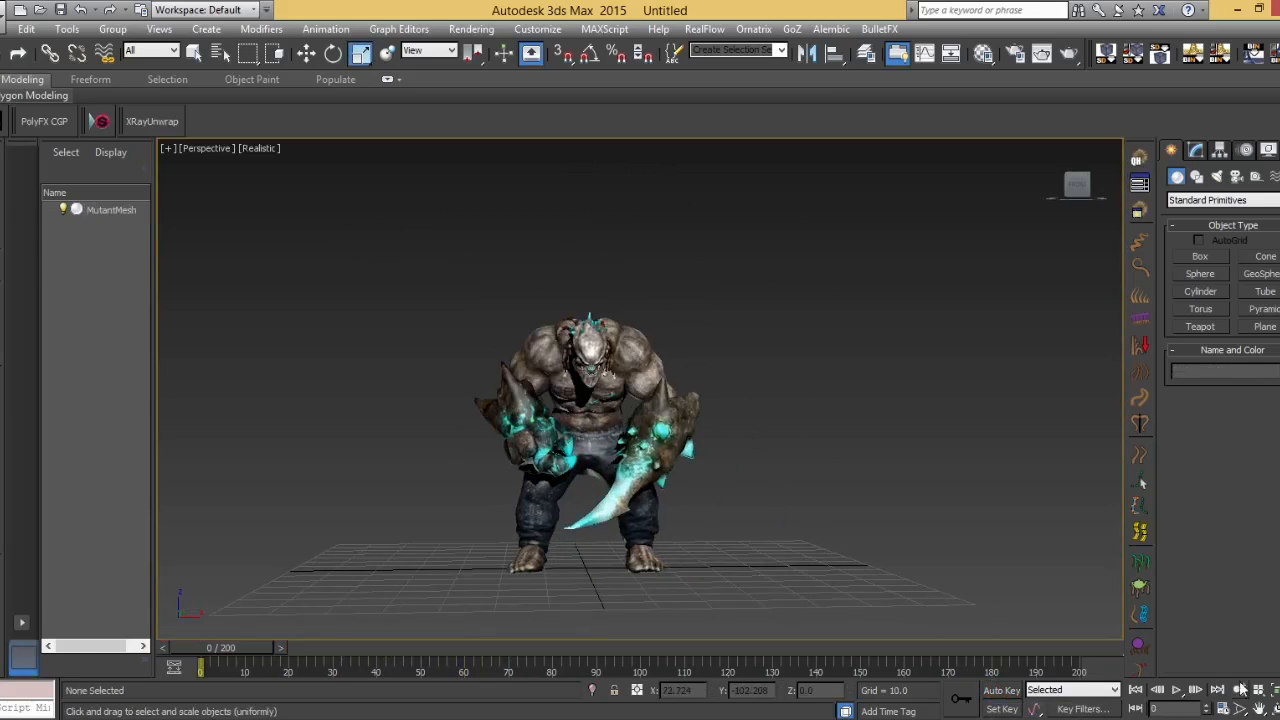
left_click(1177, 691)
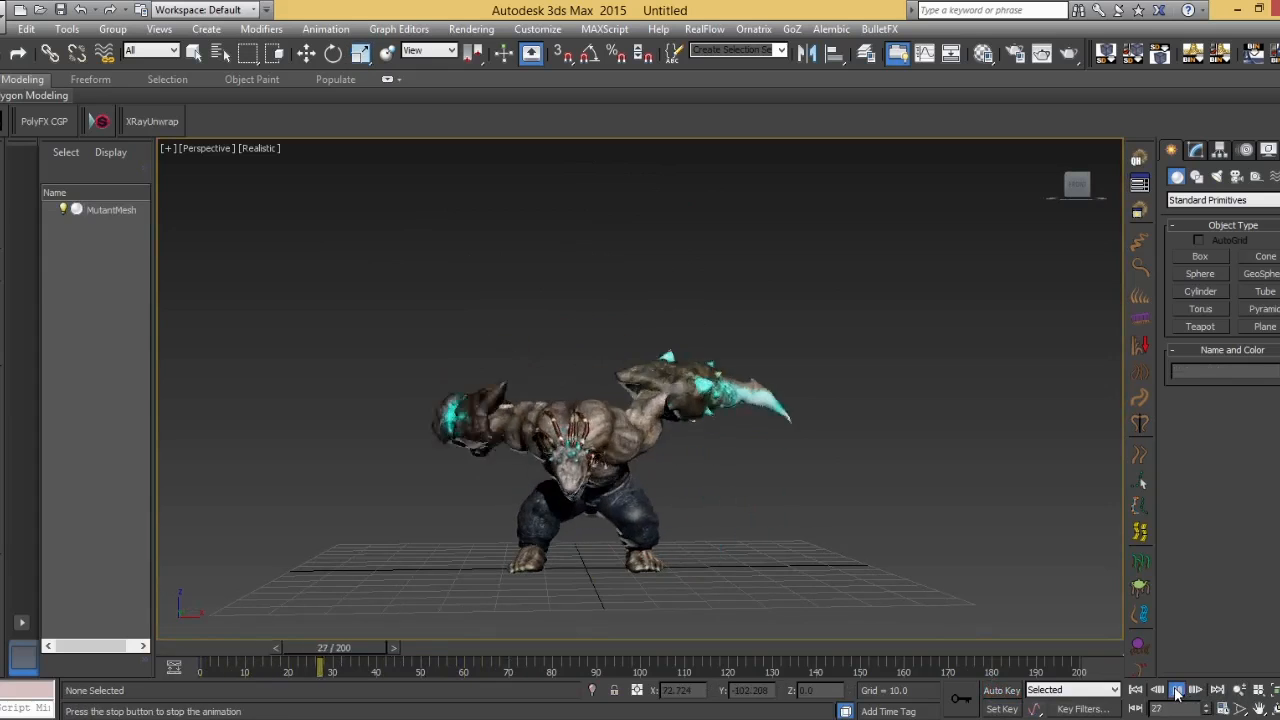
left_click(1177, 692)
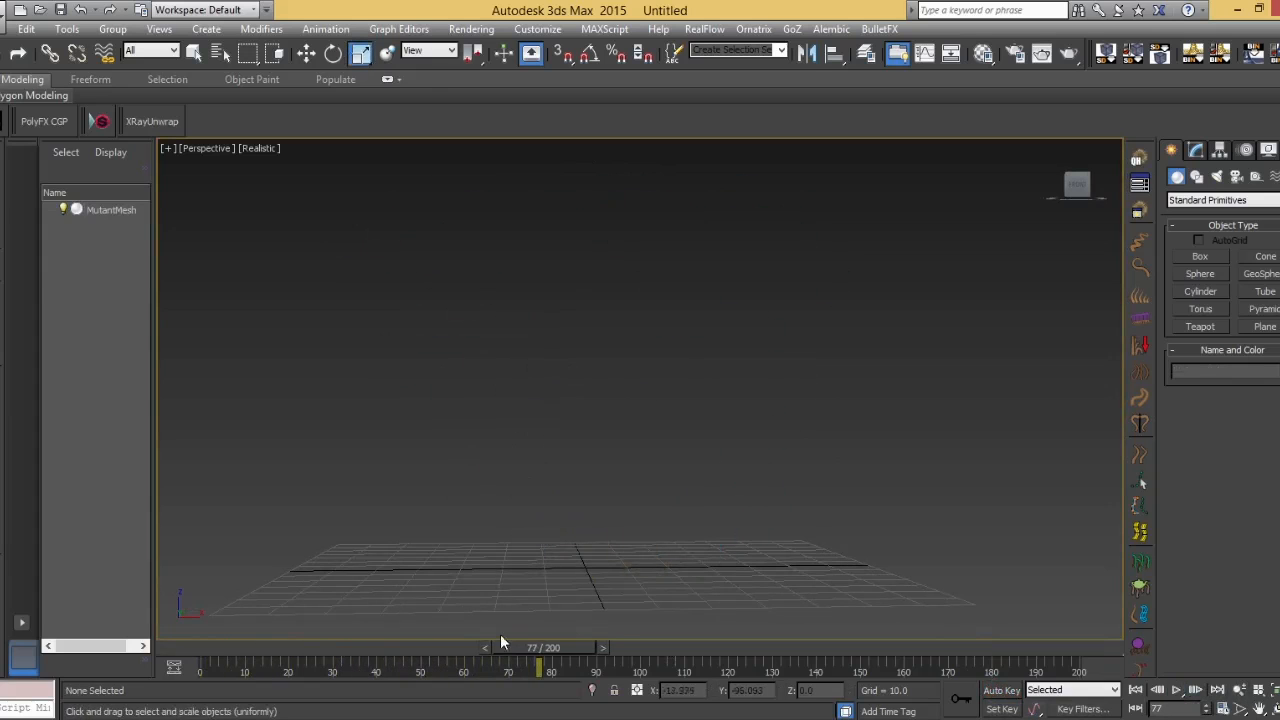
Shift the MutantMesh keys at frames 51, 54 and 59 to frames 74, 77 and 82
left_click_drag(489, 655, 79, 677)
left_click(587, 373)
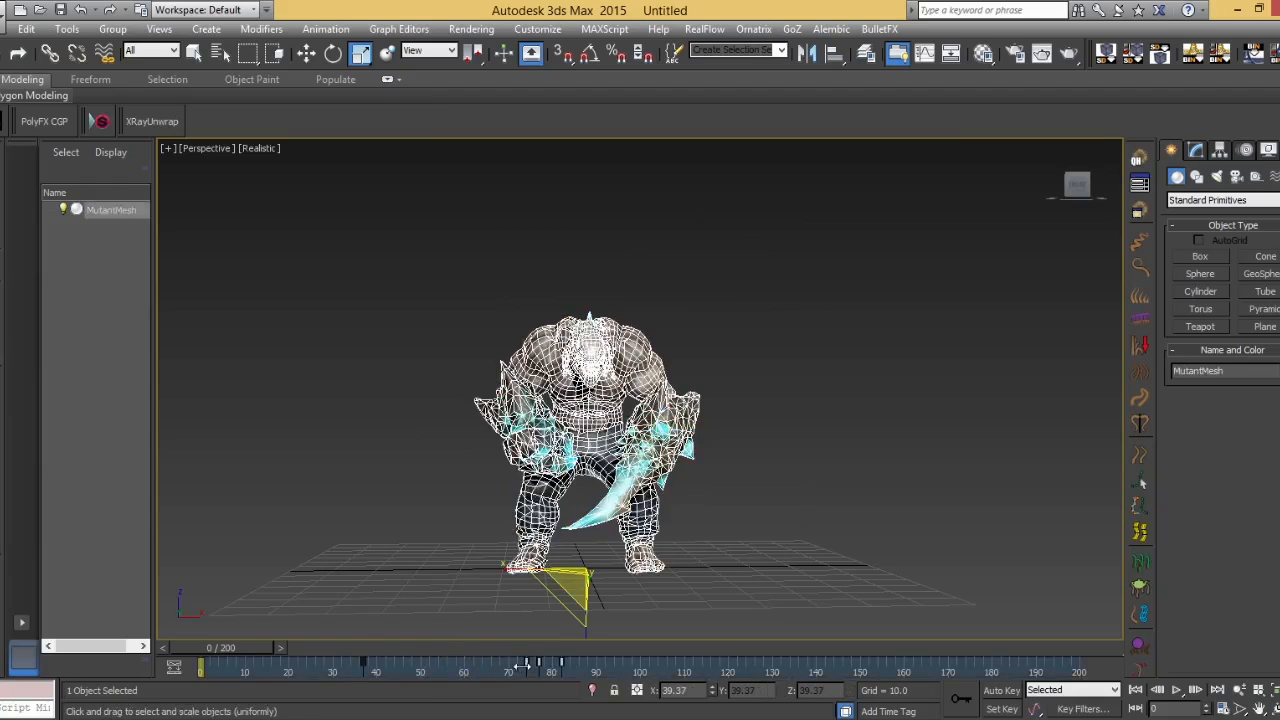
left_click(377, 618)
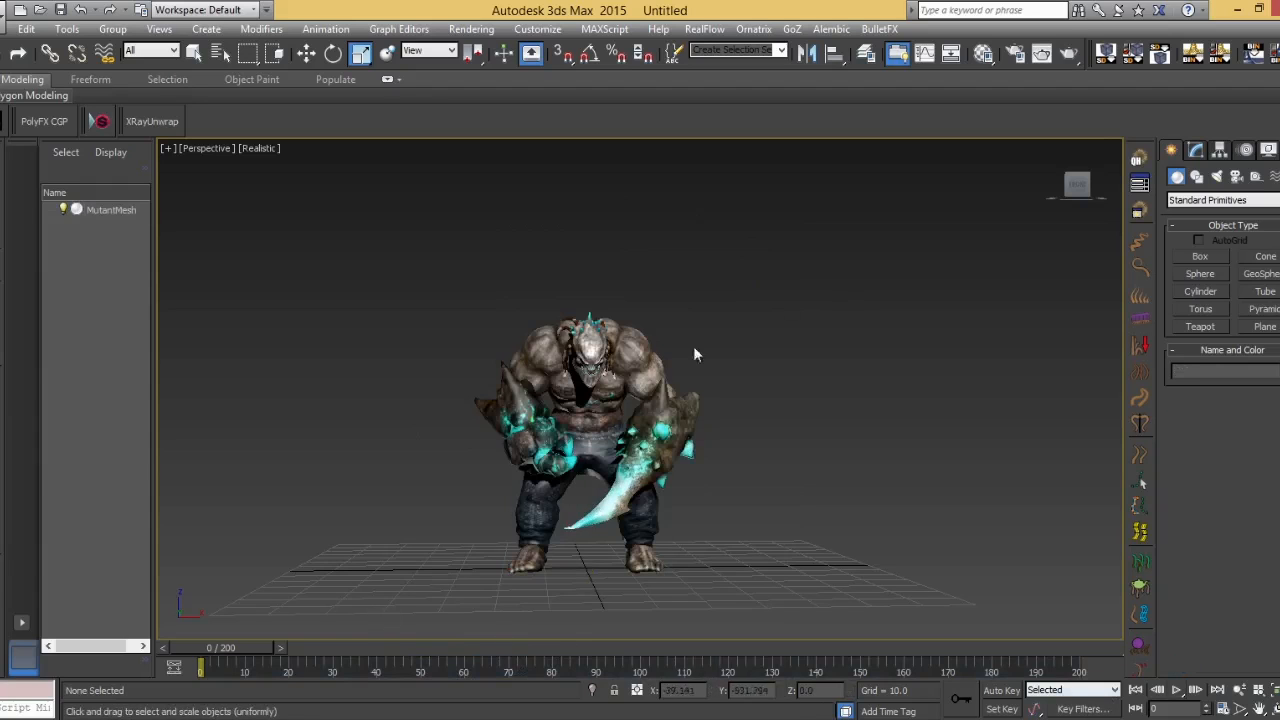
Add a TurboSmooth modifier to MutantMesh above the Twist modifier
left_click(630, 381)
left_click(1196, 150)
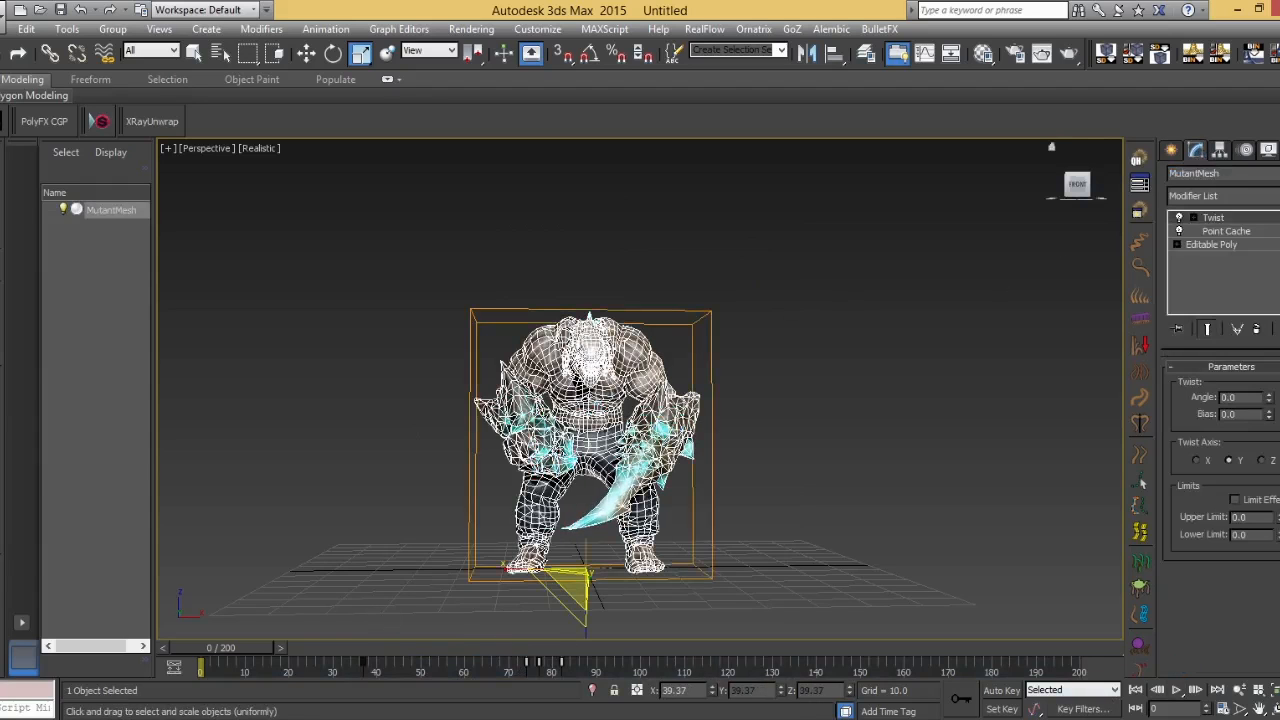
left_click(1275, 196)
left_click_drag(1279, 260, 1279, 640)
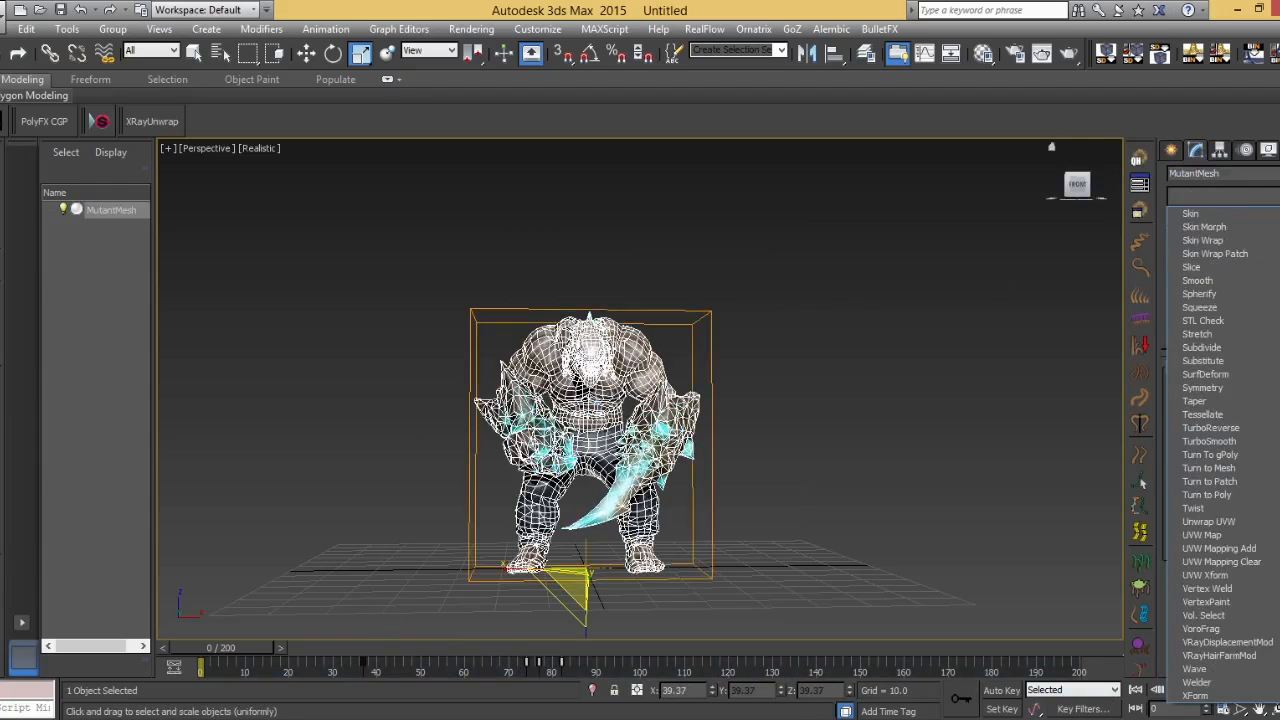
left_click(1250, 441)
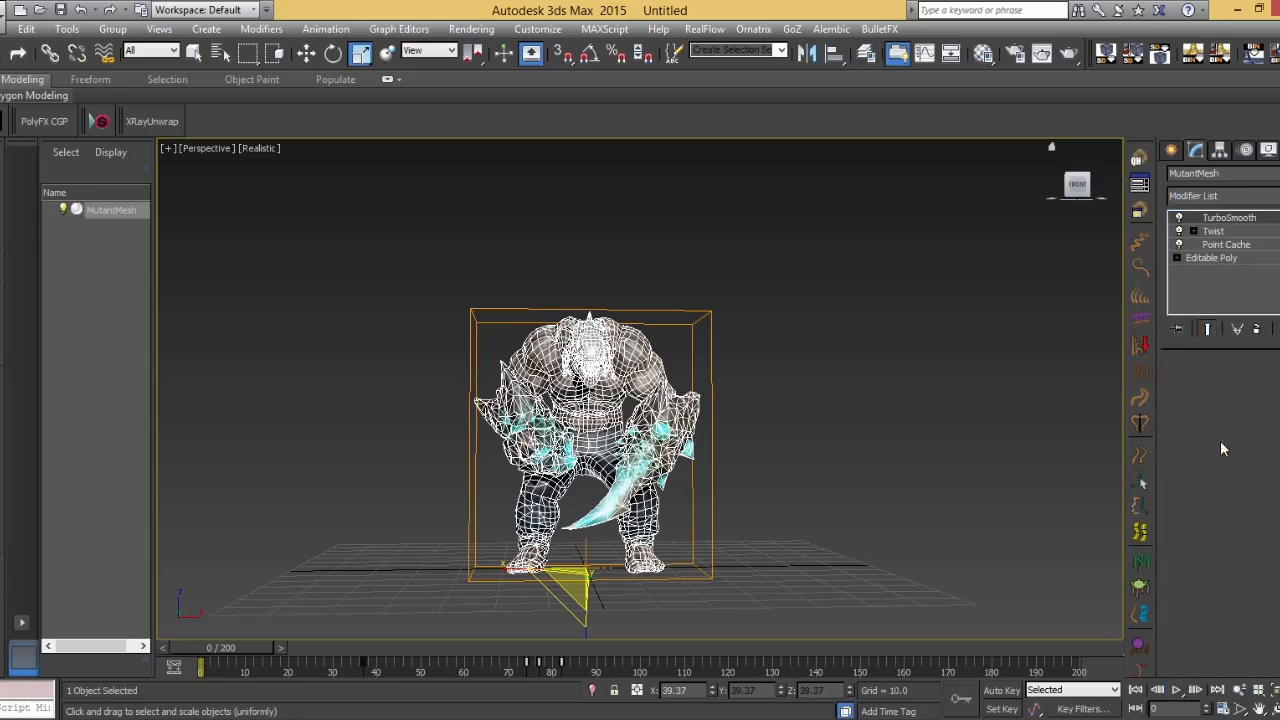
Deselect MutantMesh and play the animation from frame 0 to review the retimed twist with smoothing
left_click(1172, 150)
left_click(904, 349)
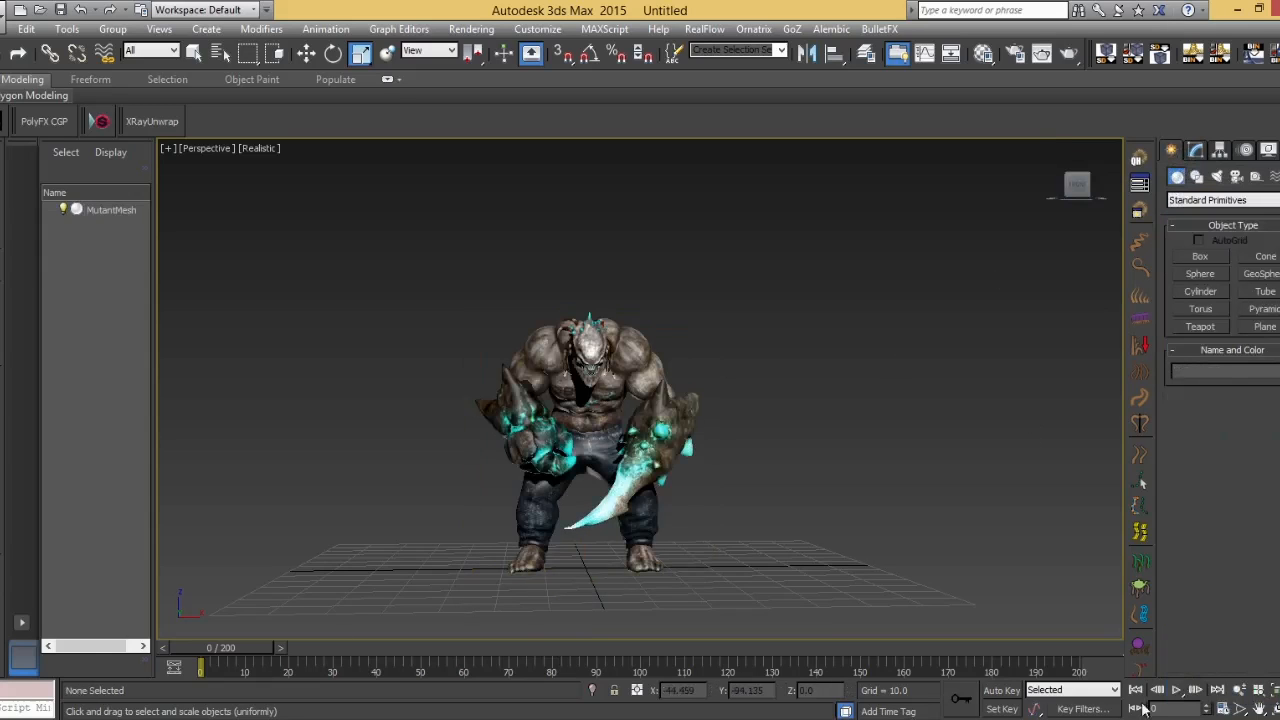
left_click(1177, 697)
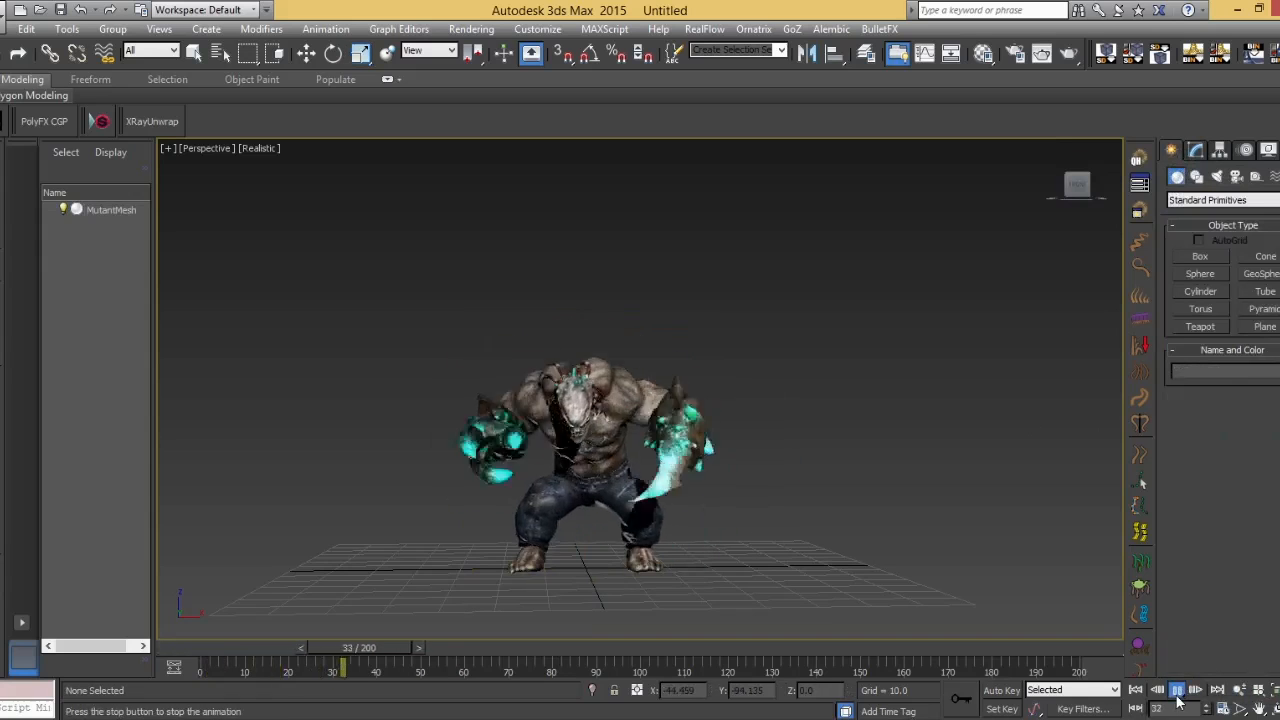
Stop the playback and shift the MutantMesh keys at frames 74, 77 and 82 to about frames 48, 51 and 56
left_click(1177, 697)
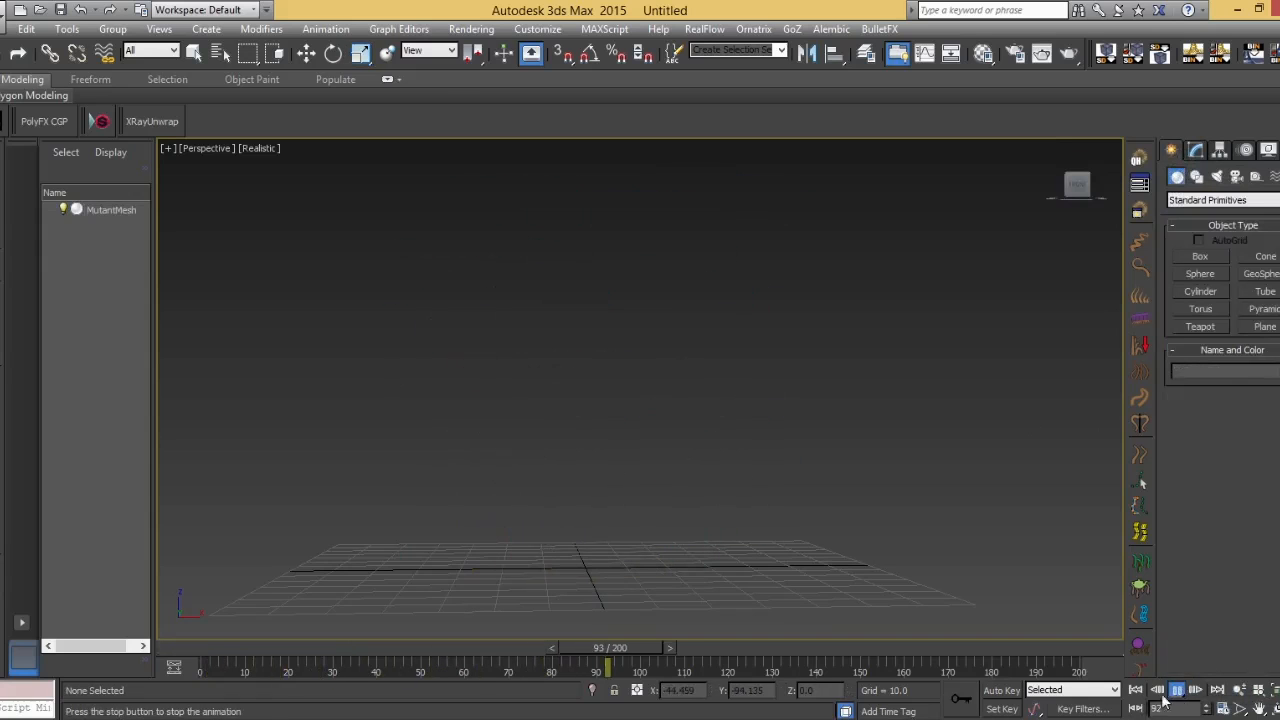
left_click_drag(602, 653, 378, 656)
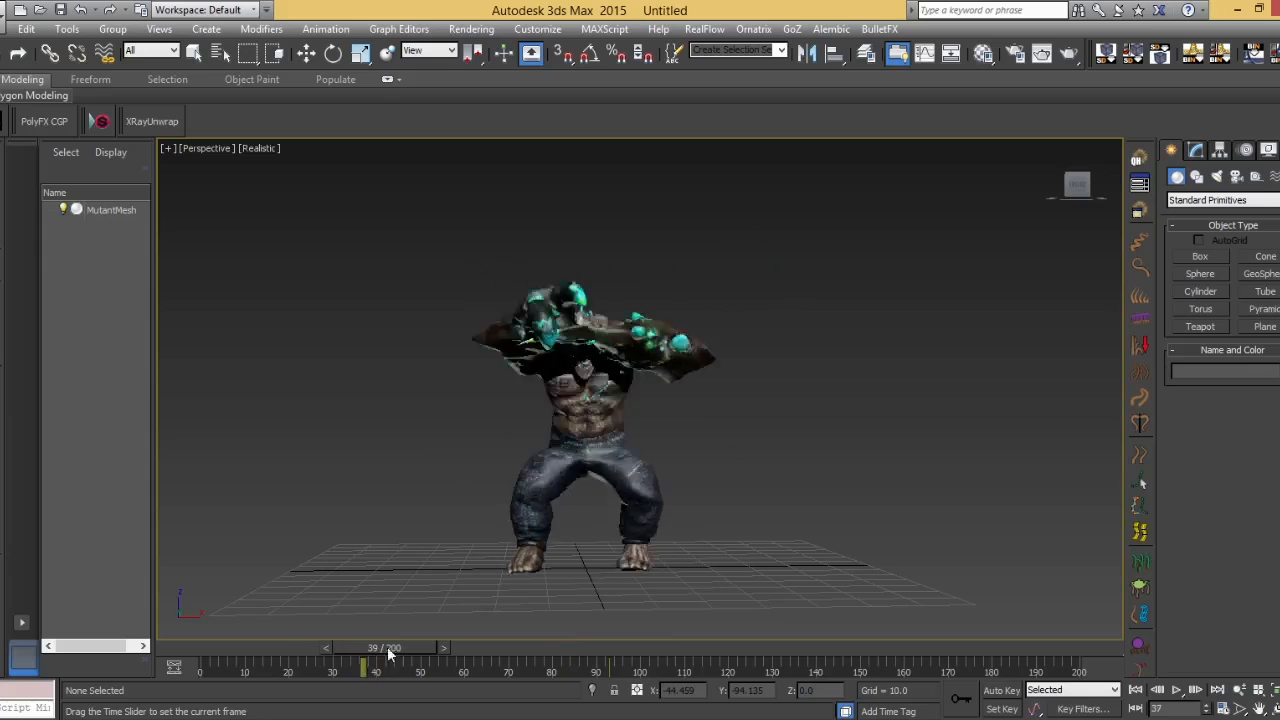
left_click(587, 376)
left_click(575, 669)
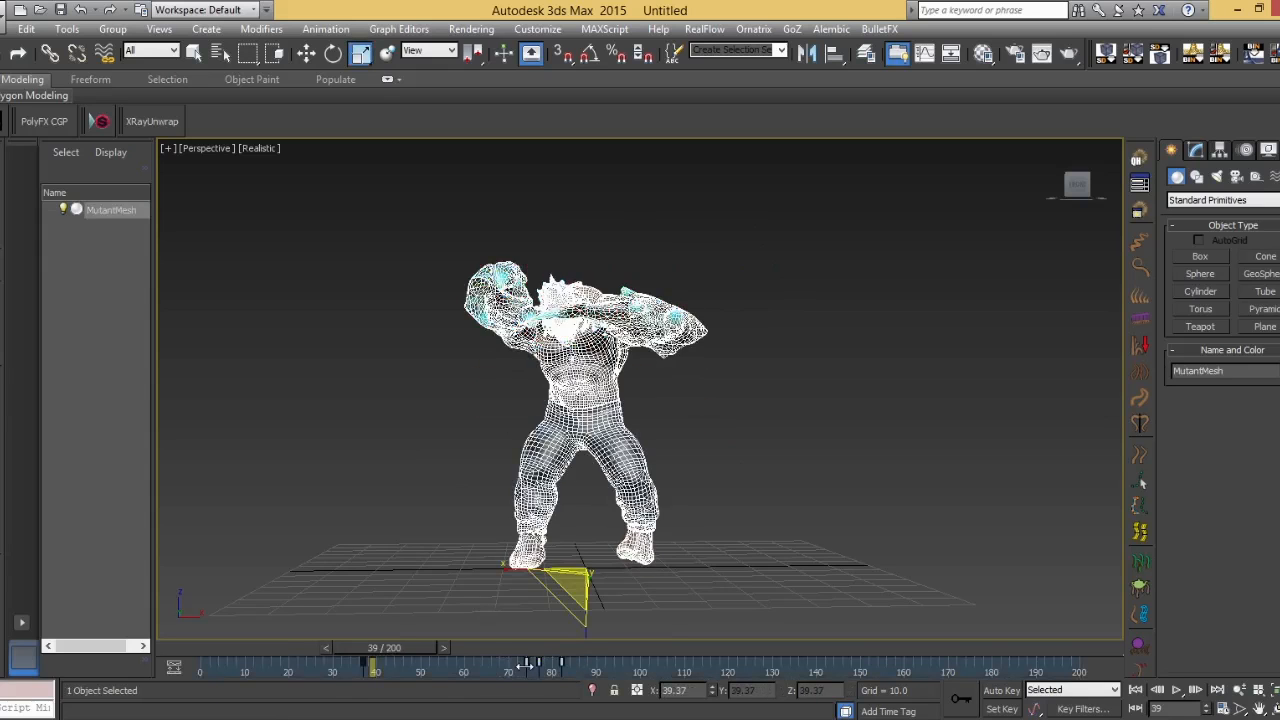
left_click_drag(434, 665, 313, 648)
Deselect MutantMesh, play the animation from frame 0 to review the earlier twist, and return to frame 0
key("Home")
left_click(1035, 587)
left_click(1175, 691)
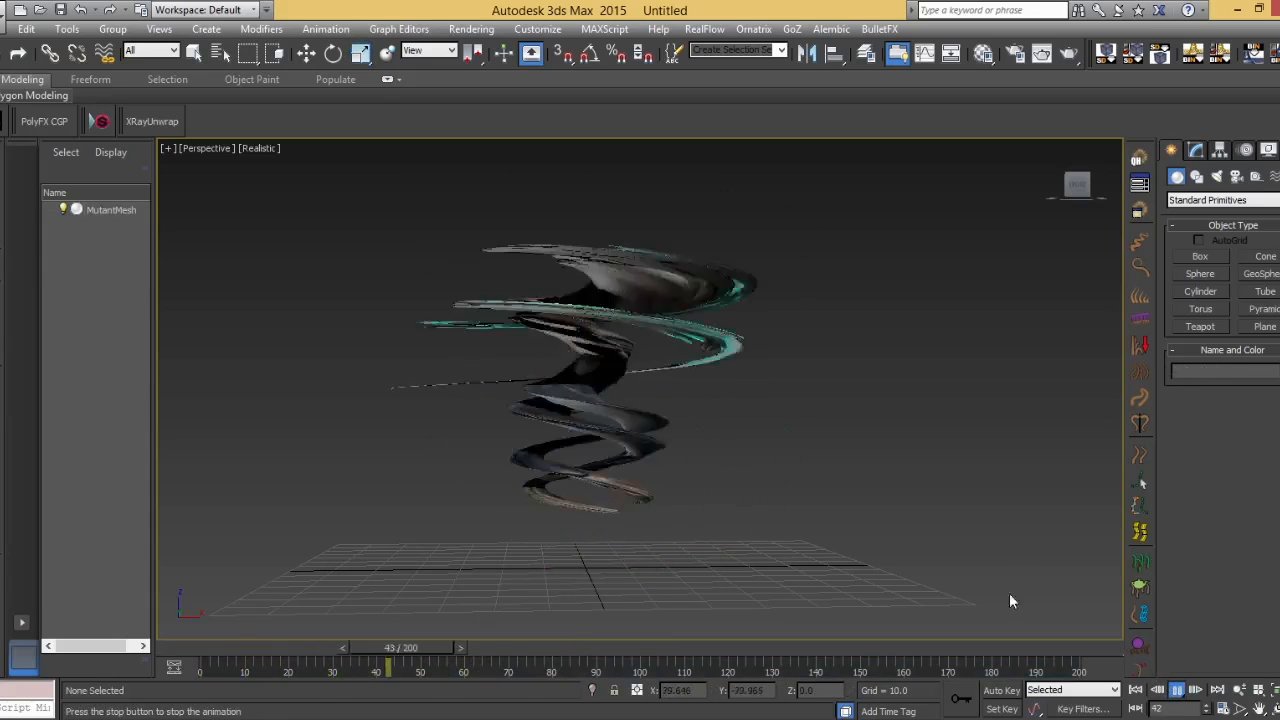
left_click_drag(594, 648, 128, 679)
Remove the TurboSmooth and Twist modifiers from MutantMesh, keeping only the Point Cache on the Editable Poly
left_click(580, 380)
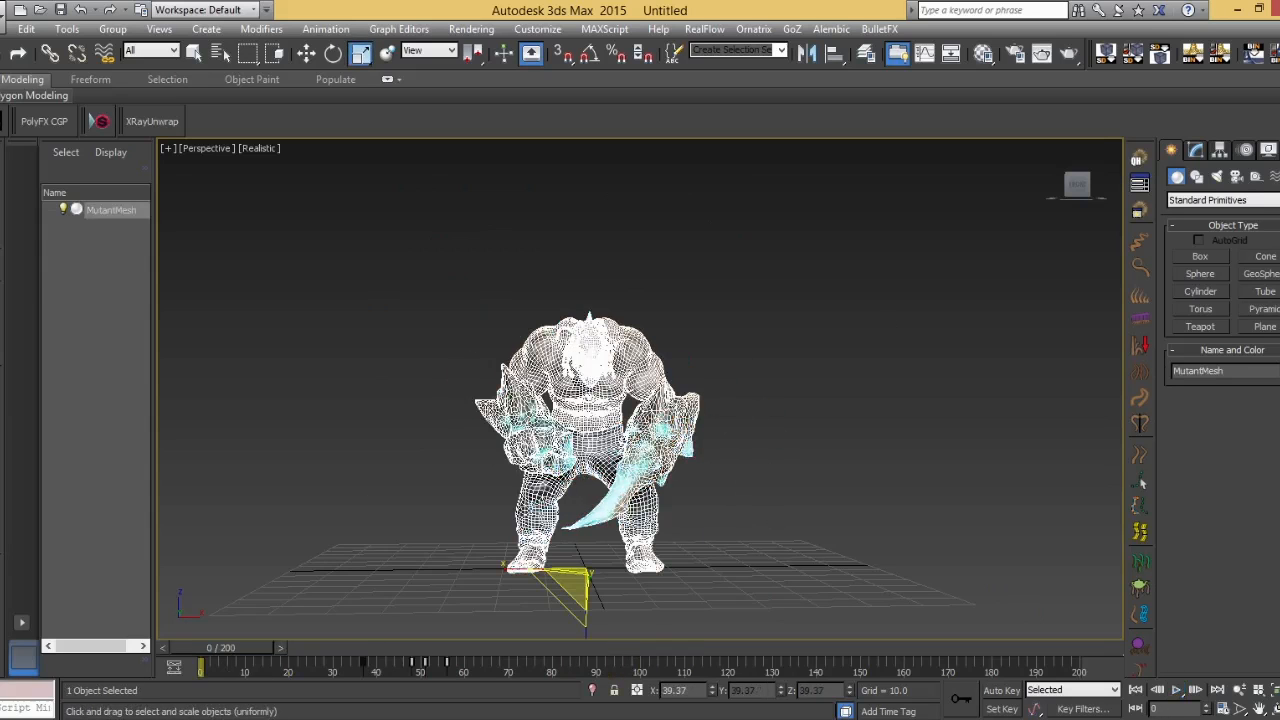
left_click(1196, 151)
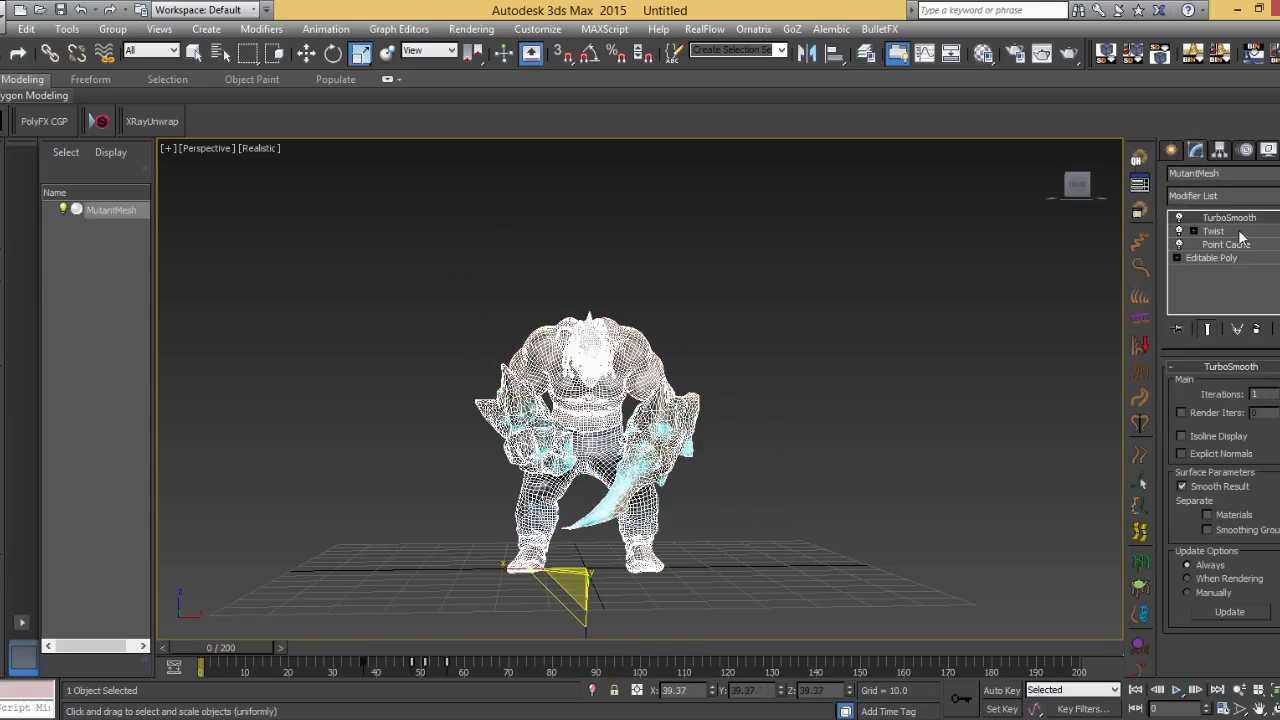
left_click(1258, 330)
left_click(1258, 330)
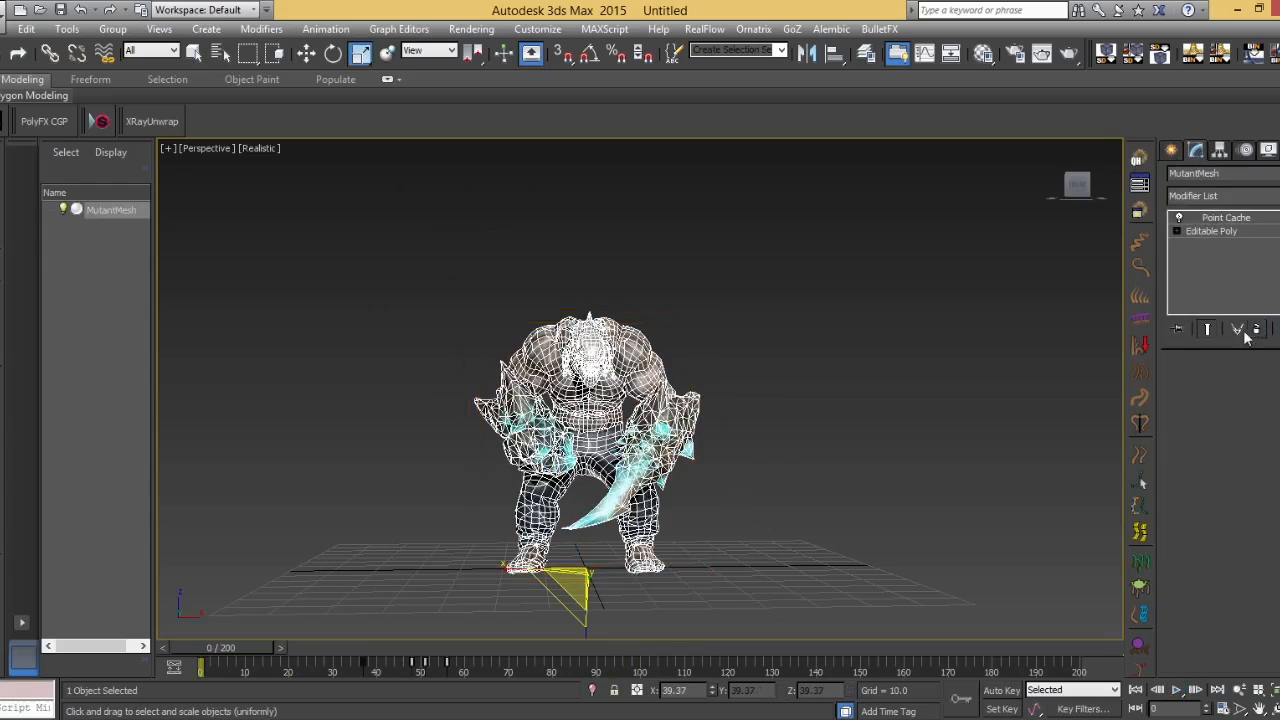
middle_click_drag(802, 460, 720, 435, "alt")
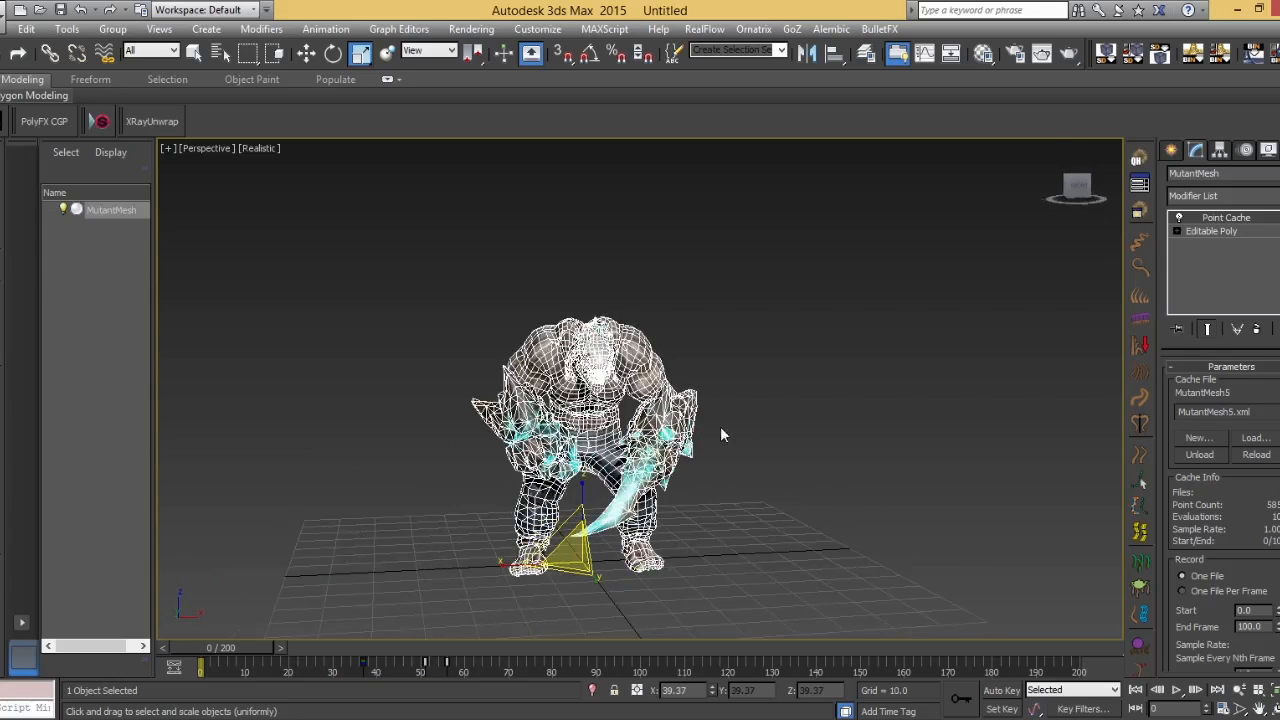
Create a Geometric/Deformable Bomb space warp on the grid between the mutant's feet
left_click(1174, 154)
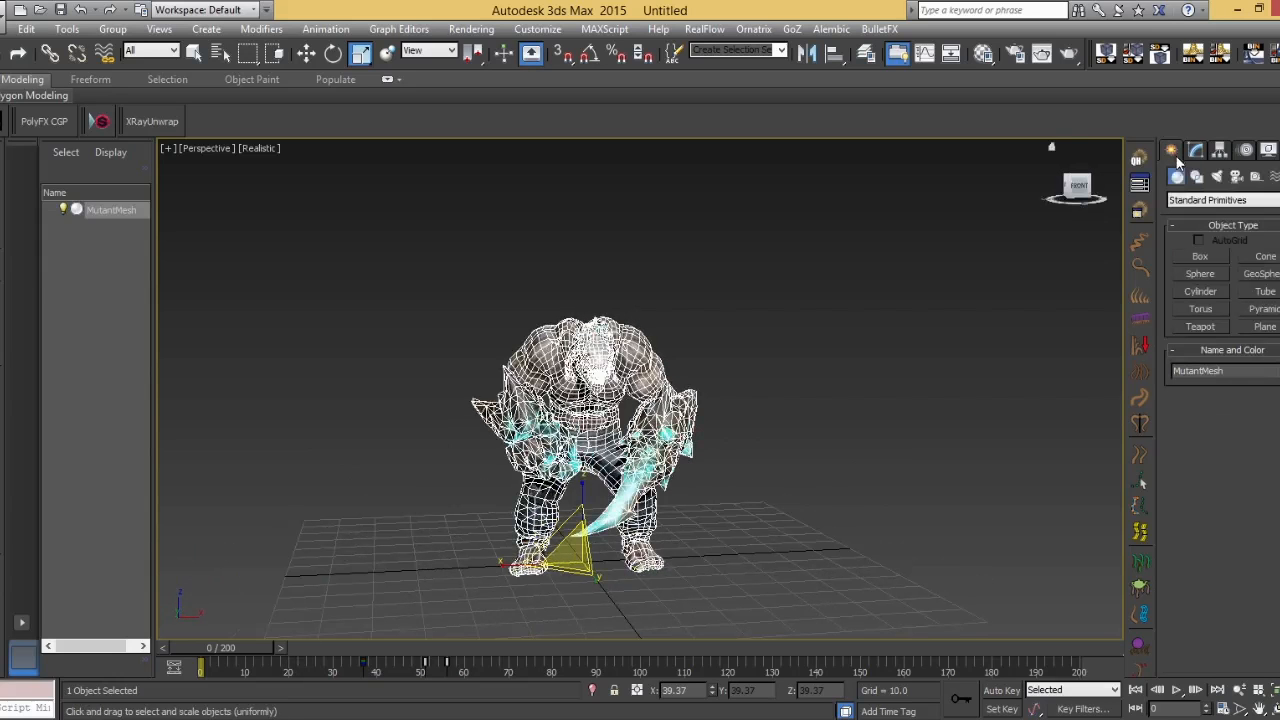
left_click(1273, 176)
left_click(1225, 200)
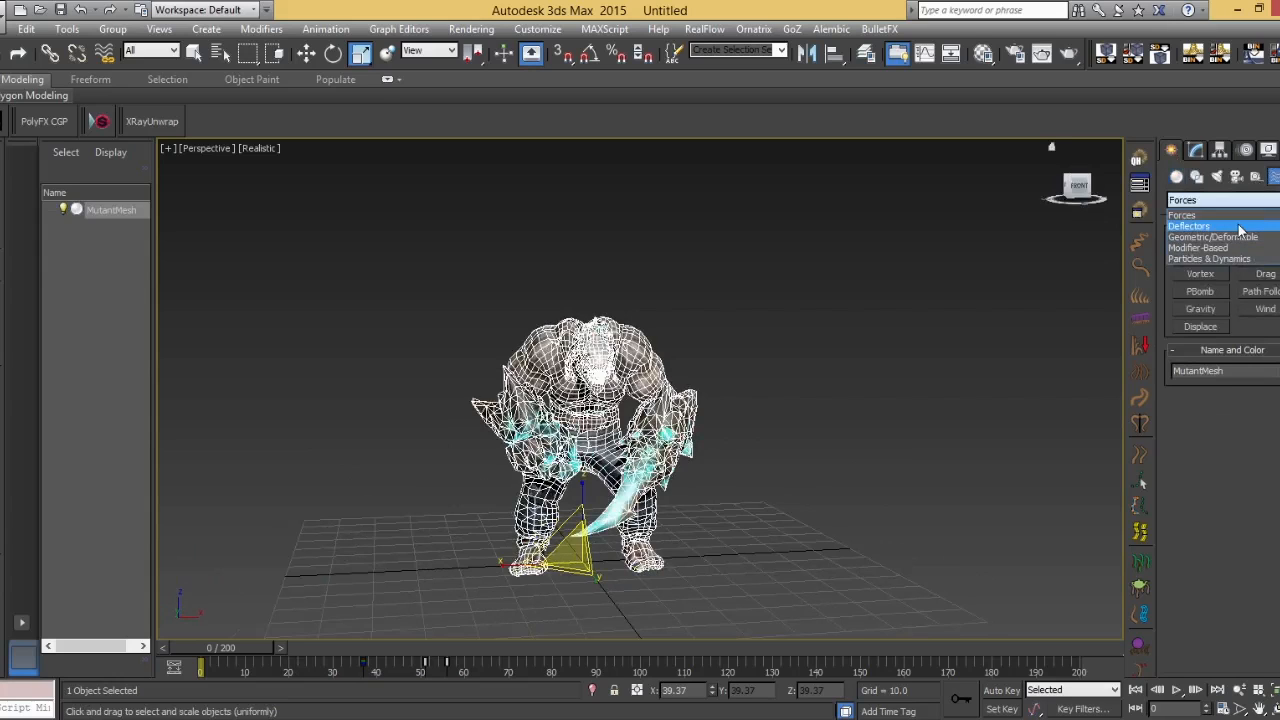
left_click(1240, 226)
left_click(1260, 201)
left_click(1240, 238)
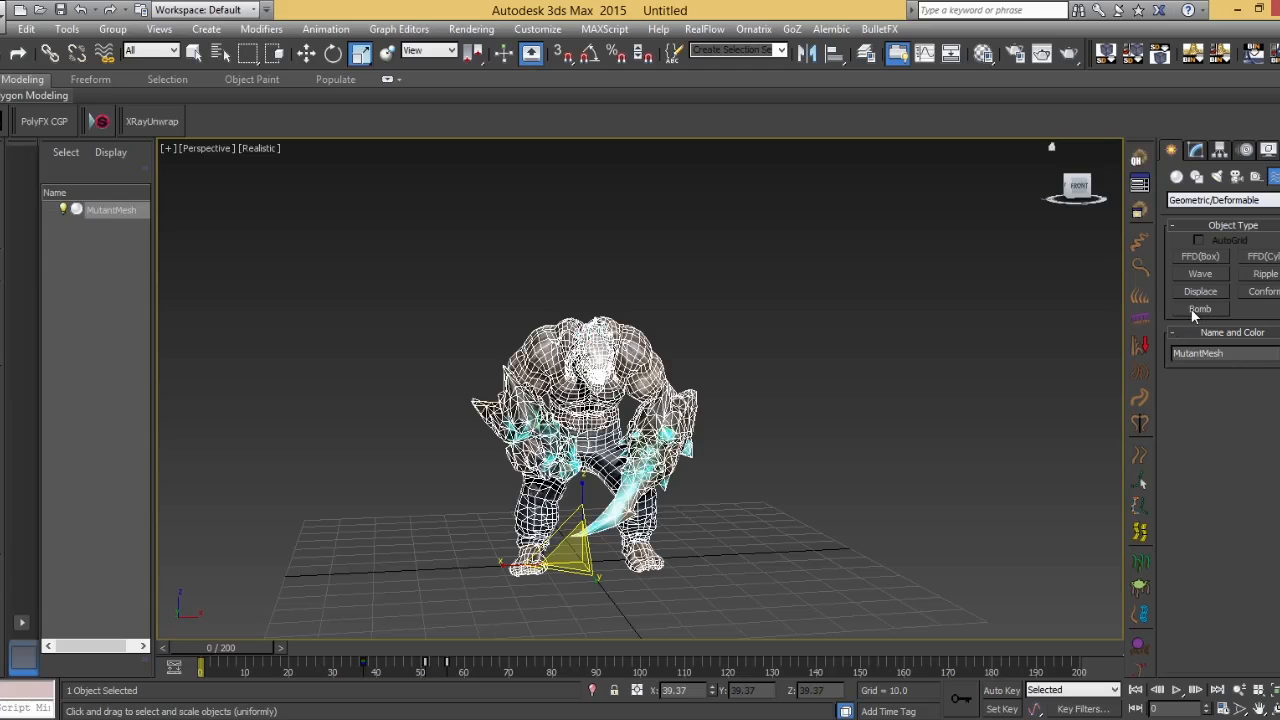
left_click(1199, 309)
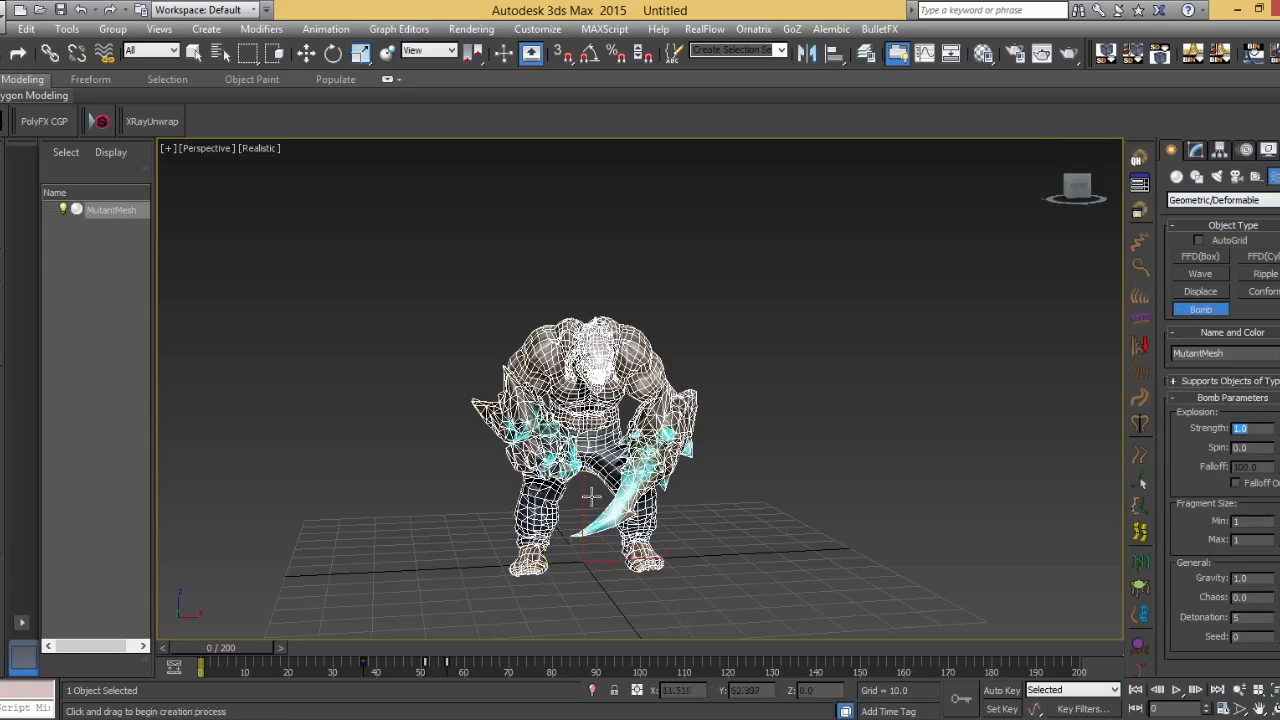
left_click_drag(584, 550, 594, 572)
middle_click_drag(537, 594, 577, 596, "alt")
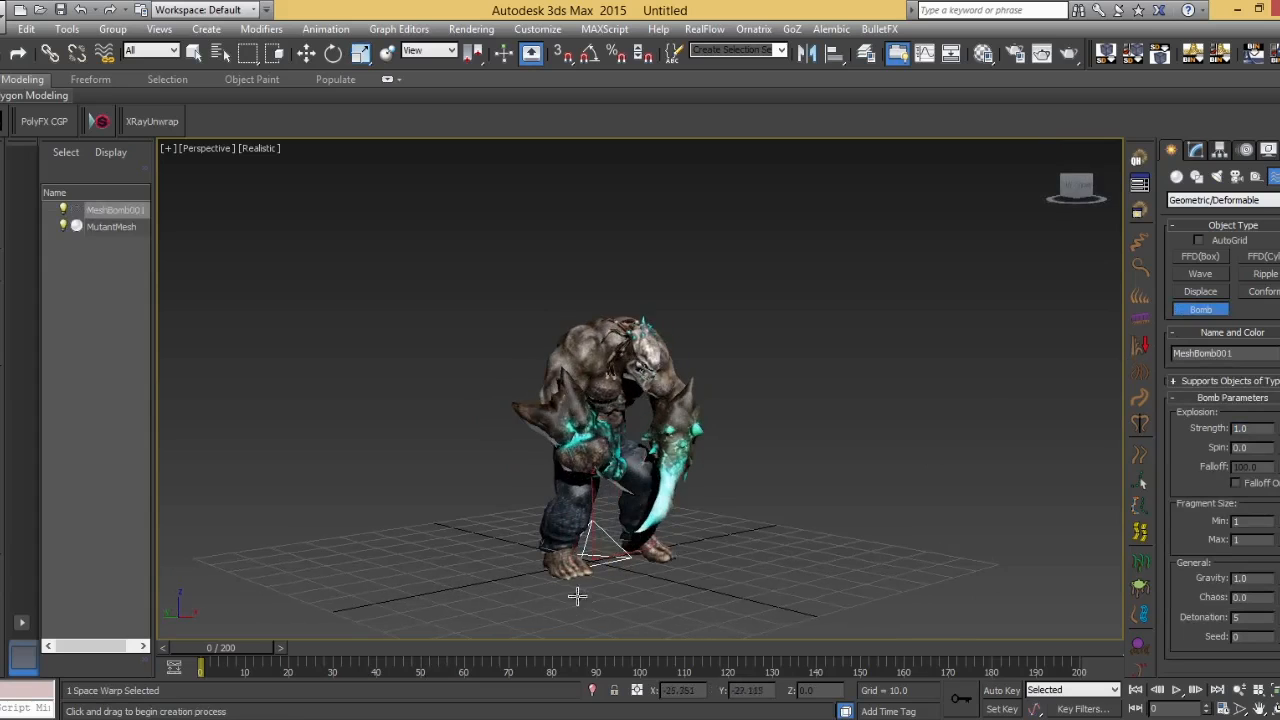
Select MutantMesh with the Move tool and delete all of its remaining animation keys
left_click(306, 53)
left_click(600, 390)
left_click_drag(477, 680, 212, 710)
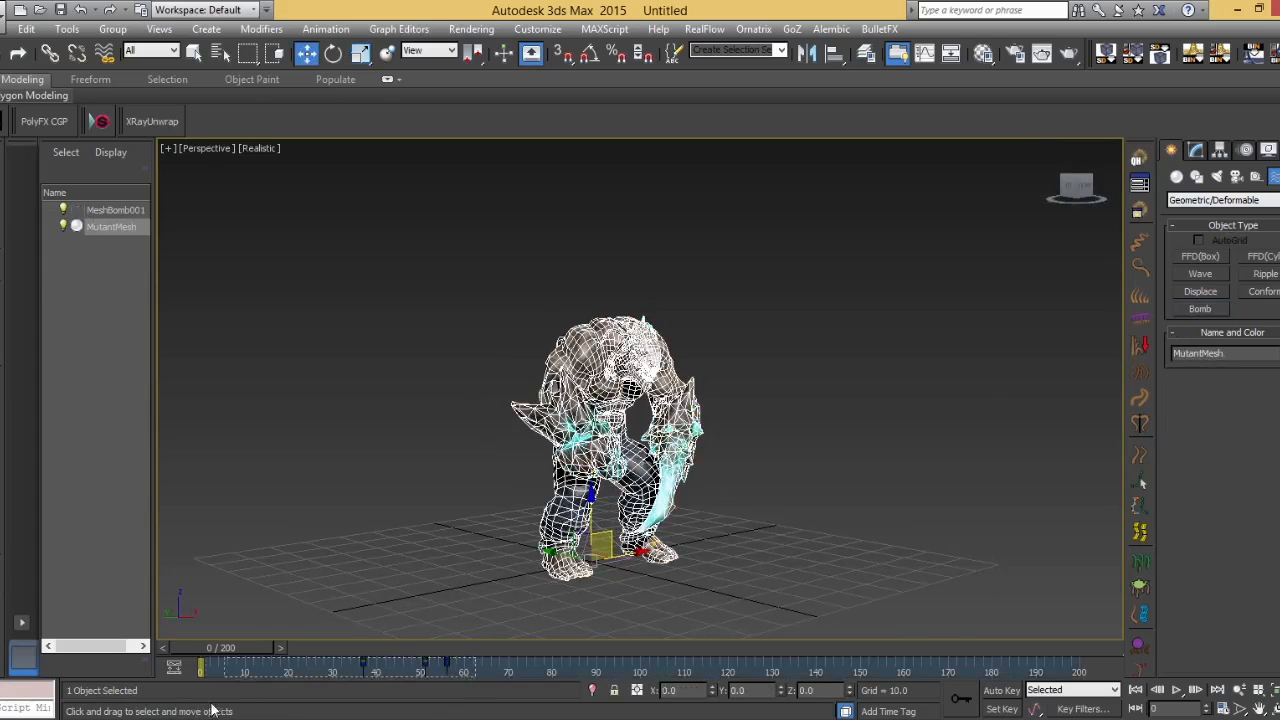
middle_click_drag(447, 549, 595, 497, "alt")
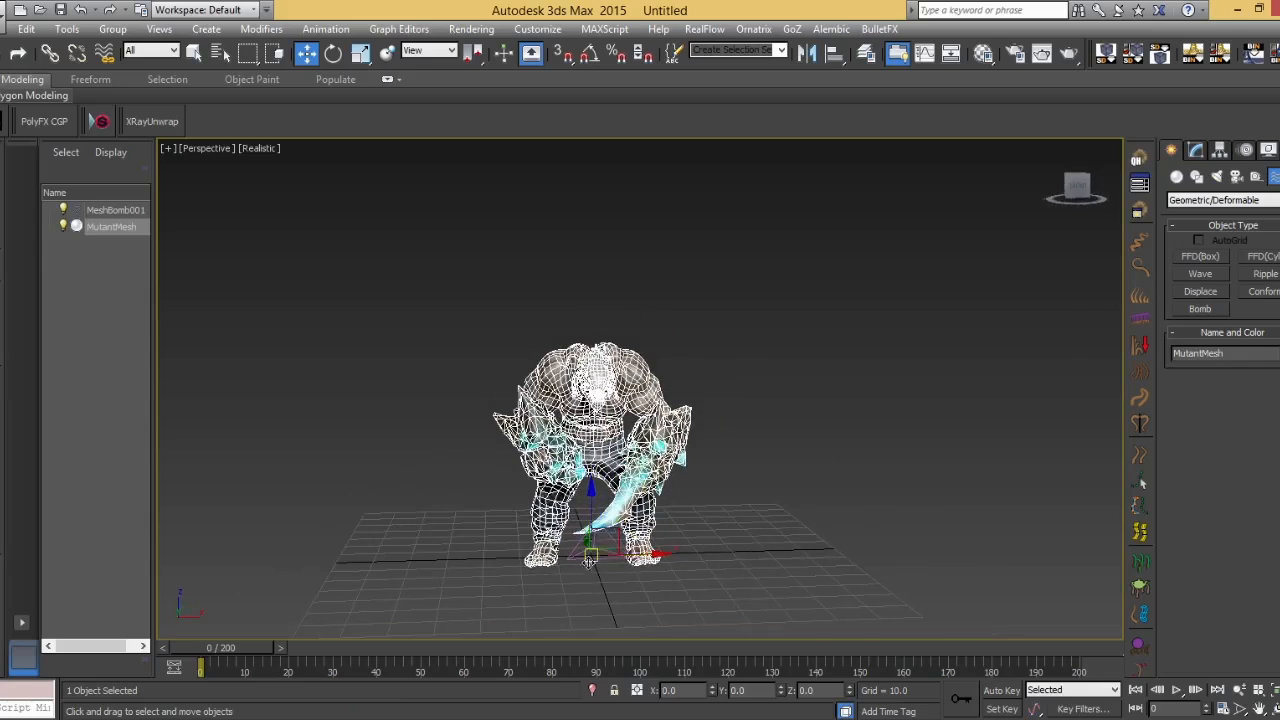
Scrub to frame 39 to find the blast moment and set the bomb's Detonation to 40
left_click_drag(231, 651, 396, 638)
key("w")
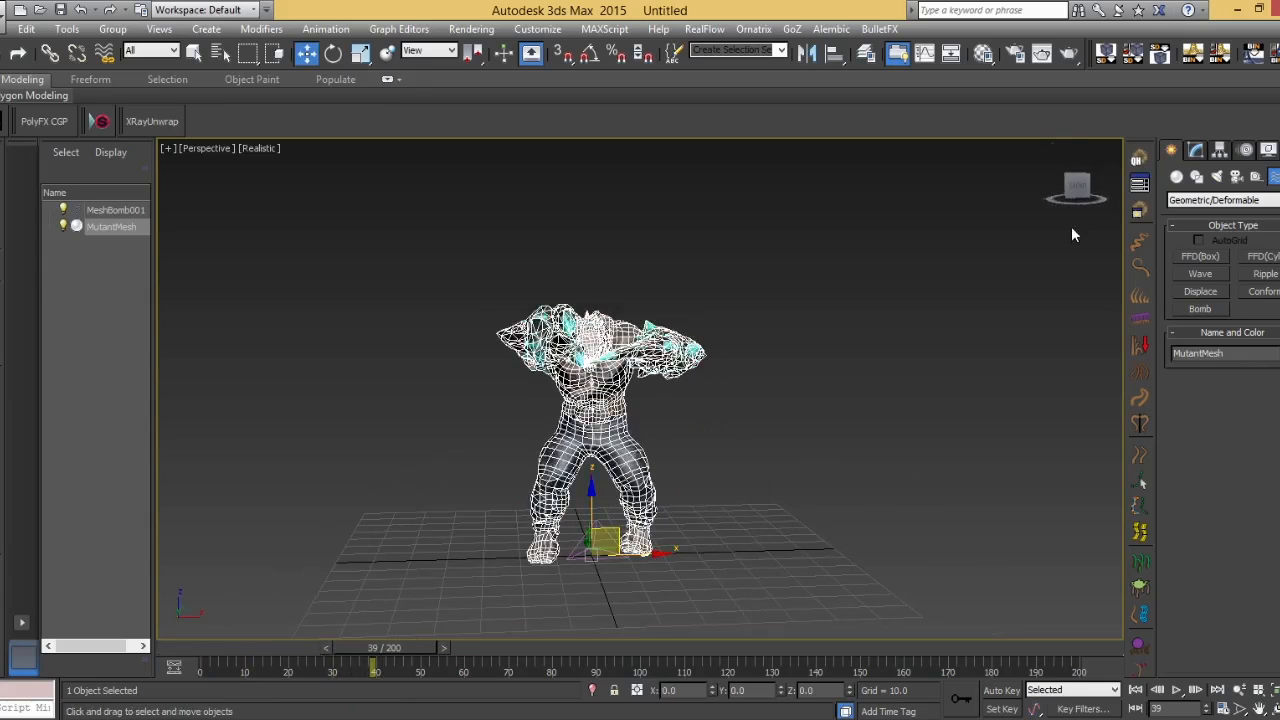
left_click(1196, 149)
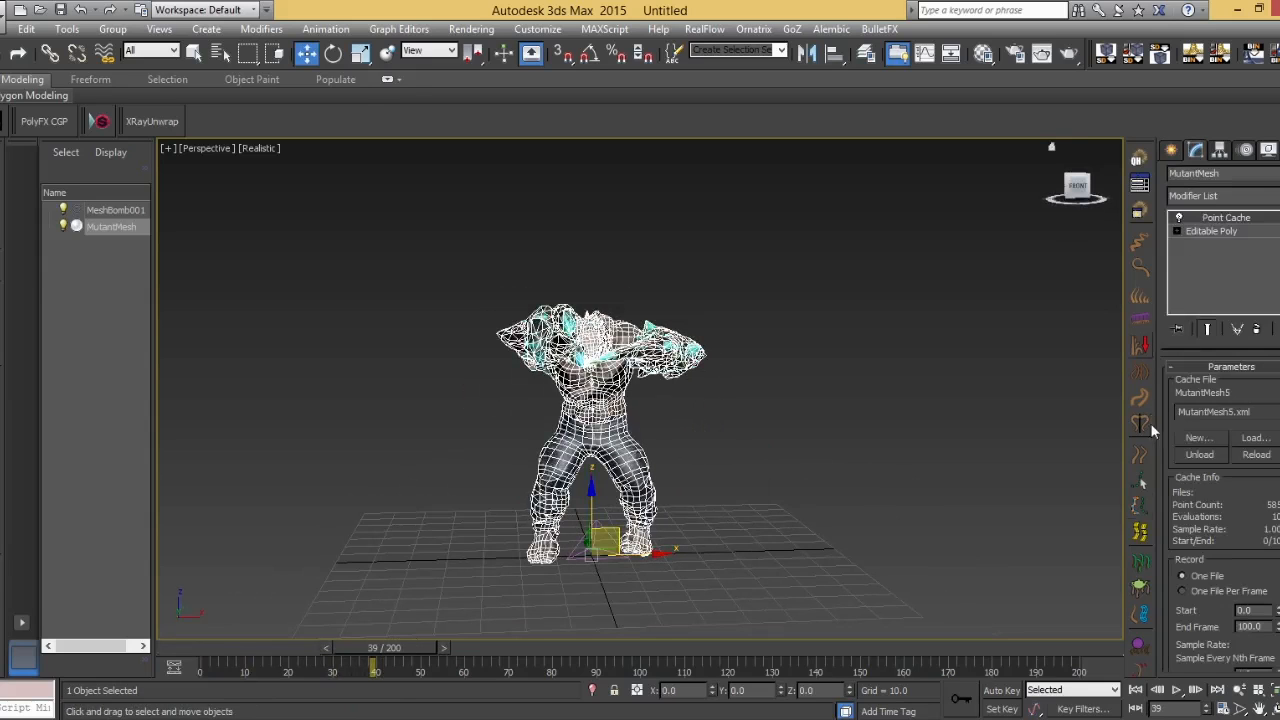
left_click(575, 564)
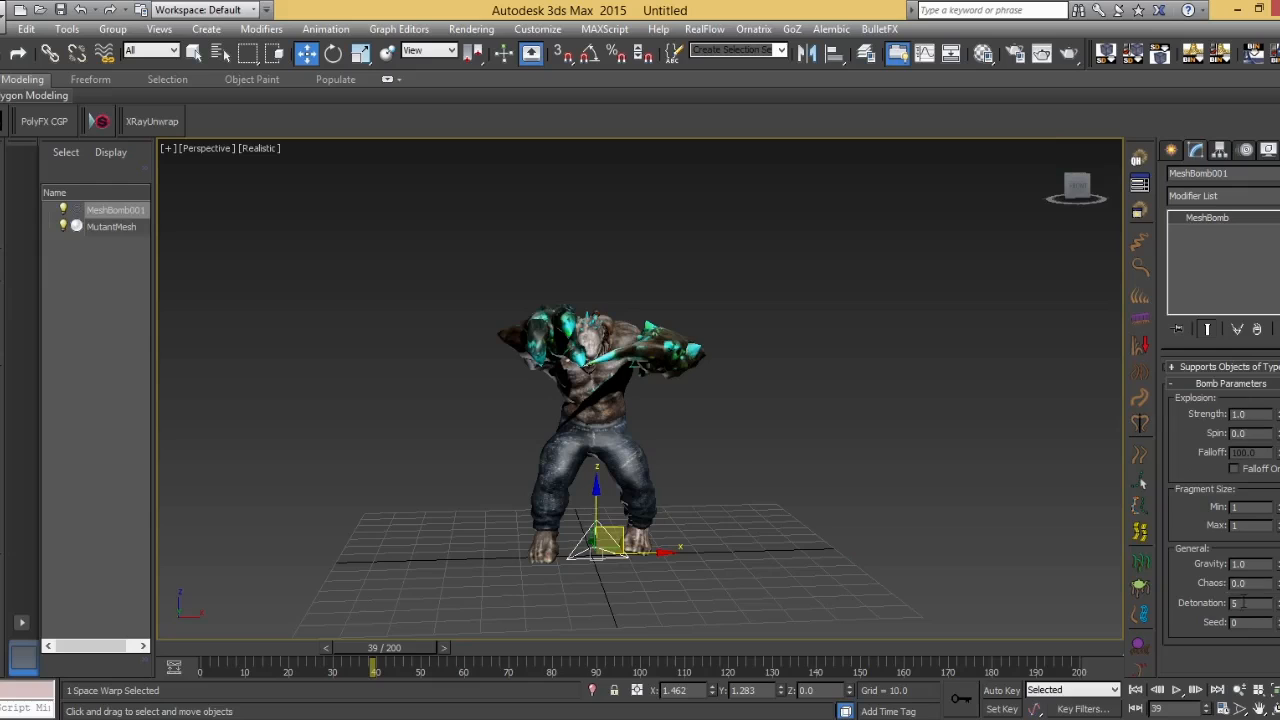
type("40")
key("Return")
Bind MutantMesh to the MeshBomb001 space warp and scrub to frame 45 to check the explosion
left_click(597, 421)
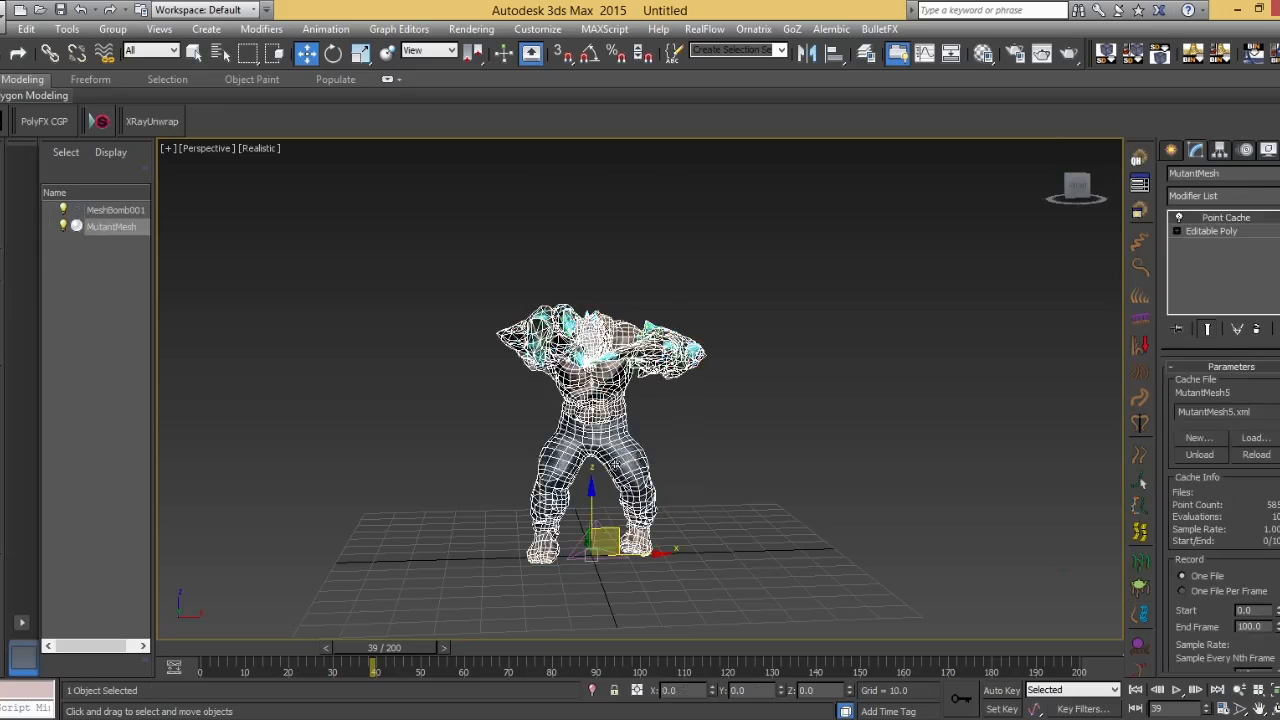
left_click_drag(397, 652, 401, 650)
middle_click_drag(552, 572, 647, 563, "alt")
left_click_drag(647, 563, 622, 562, "alt")
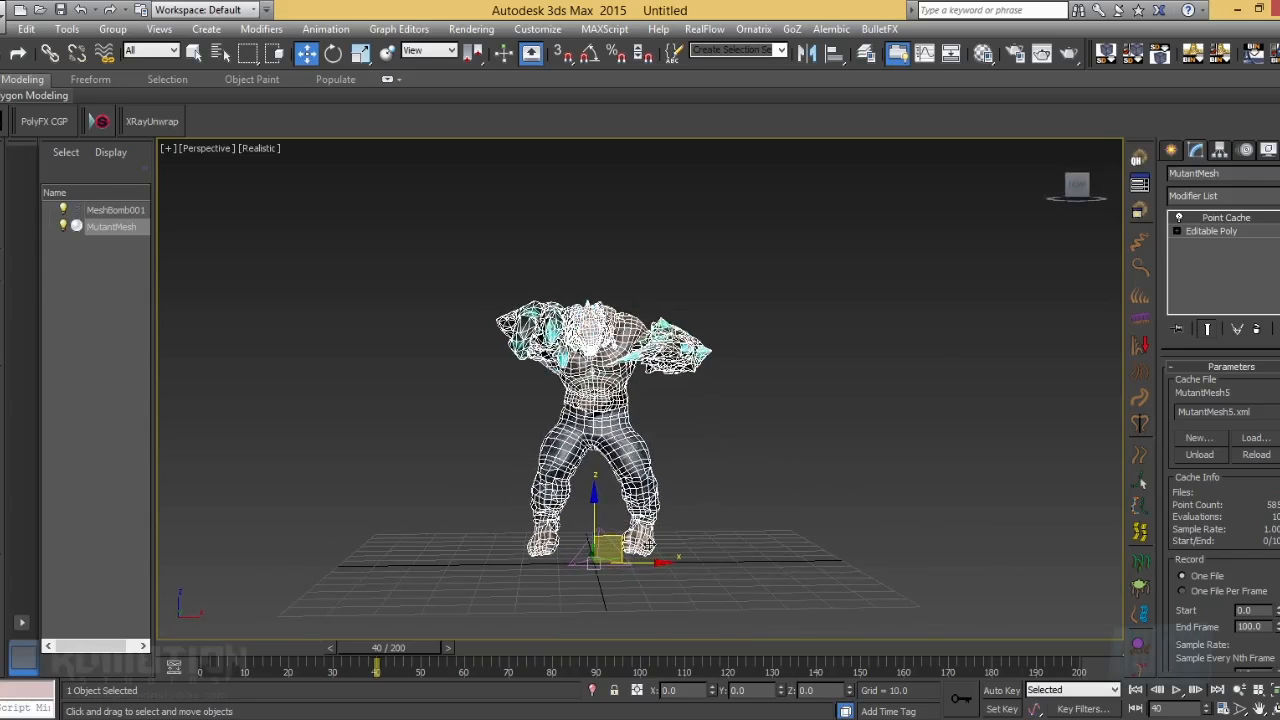
left_click(106, 56)
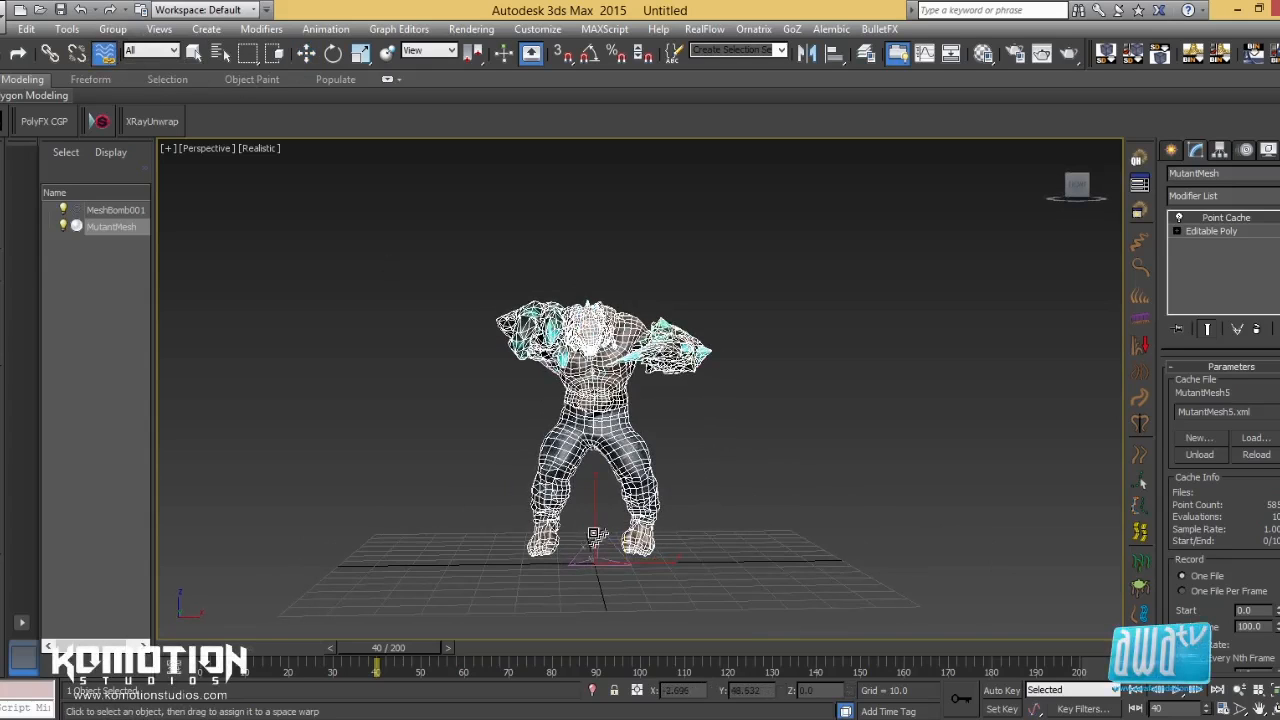
left_click_drag(645, 565, 598, 548)
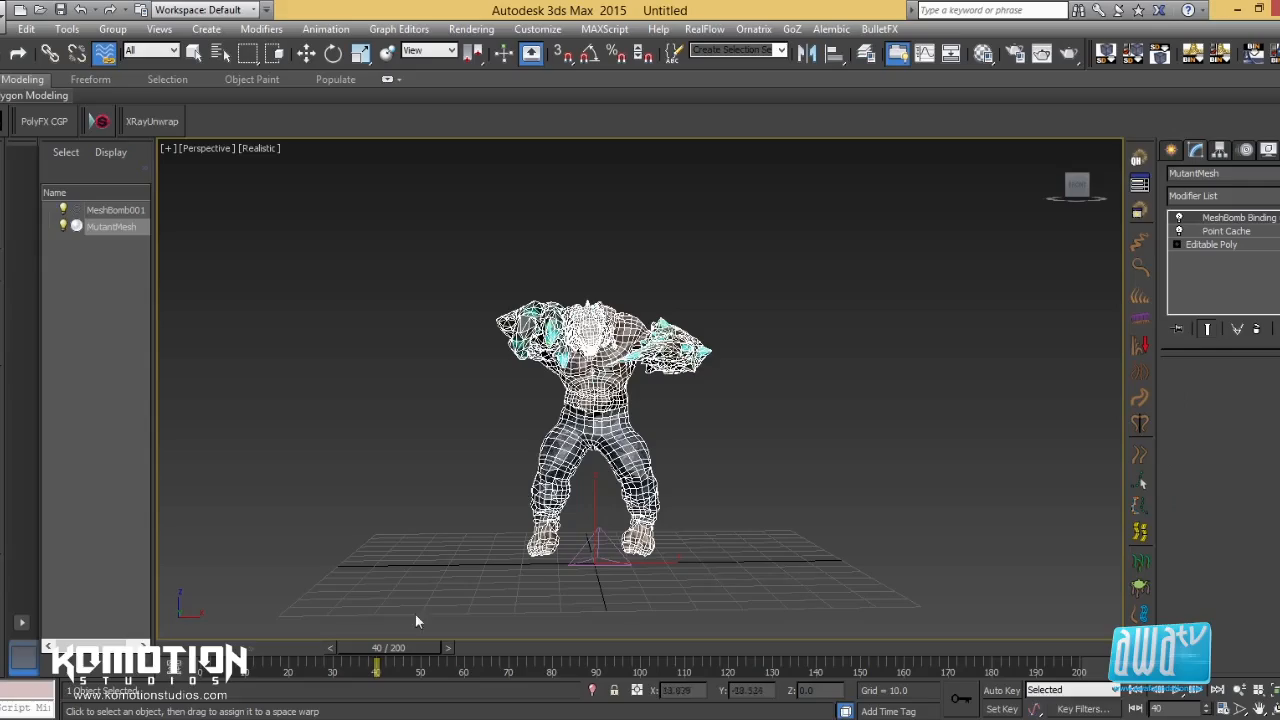
left_click_drag(400, 644, 427, 651)
key("w")
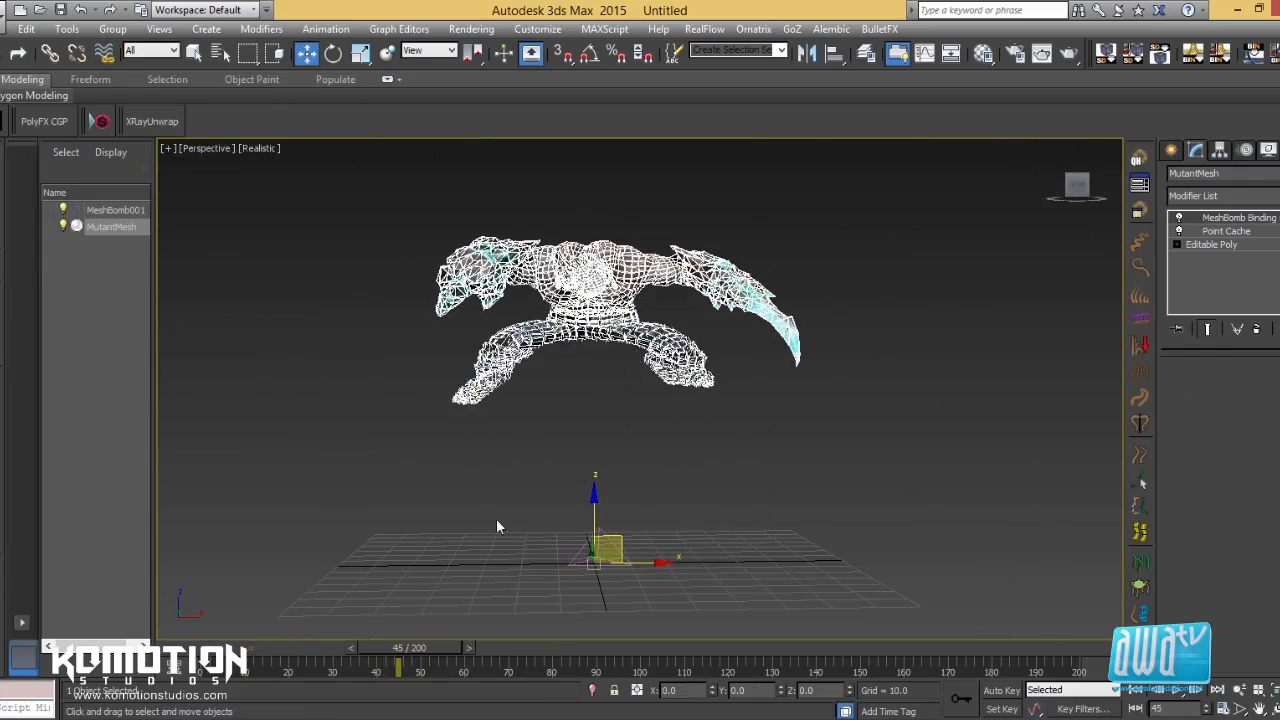
Raise MeshBomb001 into the mutant's torso at a Z height of about 38.7 and scrub to frame 40
left_click(585, 546)
left_click_drag(594, 516, 614, 275)
middle_click_drag(508, 454, 450, 500)
left_click_drag(418, 660, 373, 660)
key("w")
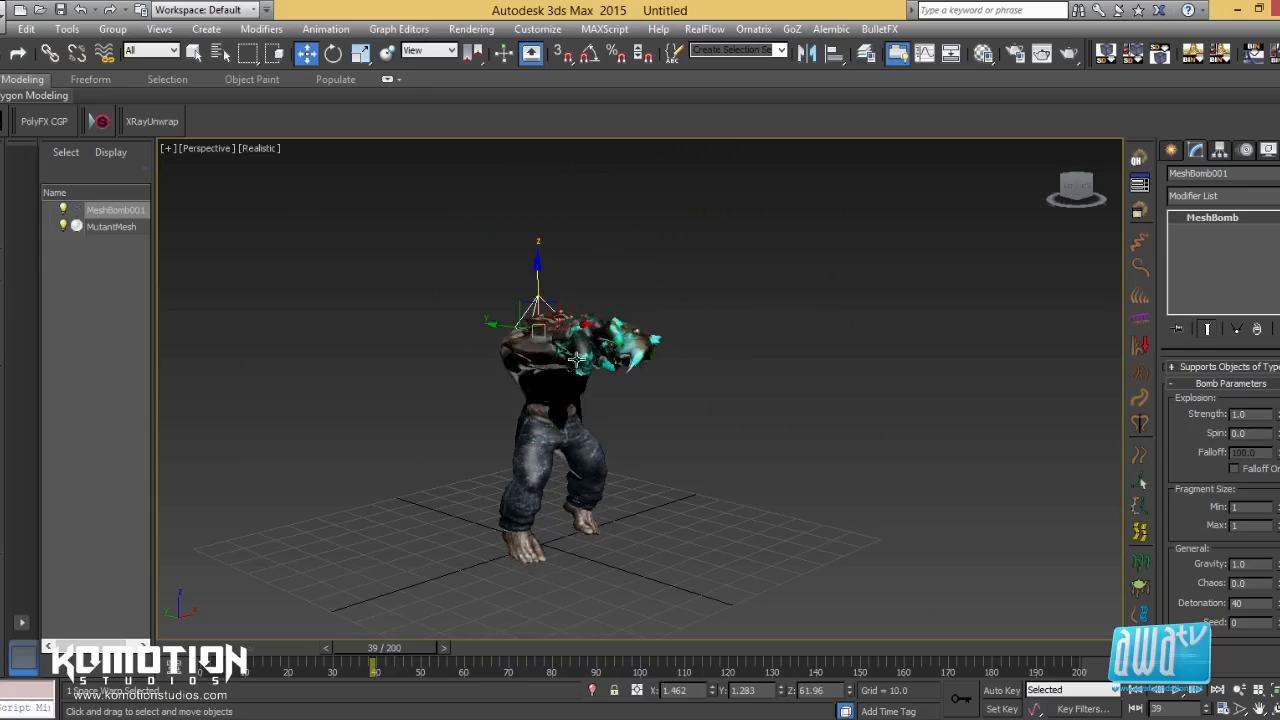
left_click_drag(535, 285, 546, 364)
mouse_move(360, 645)
left_mouse_down()
mouse_move(378, 641)
mouse_move(365, 637)
left_mouse_up()
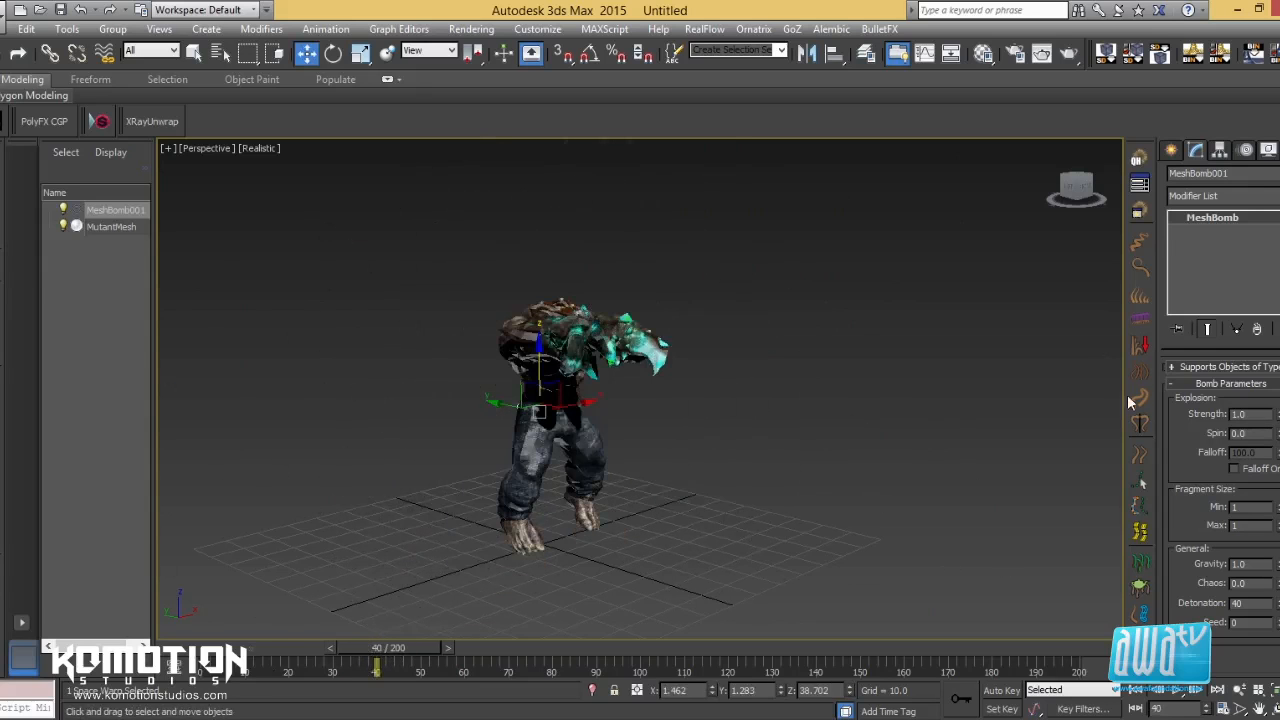
Set the bomb's explosion Strength to 0.4 and scrub to frame 45 to check the blast
type(".4")
key("Return")
mouse_move(431, 668)
left_mouse_down()
mouse_move(420, 668)
mouse_move(435, 666)
left_mouse_up()
key("w")
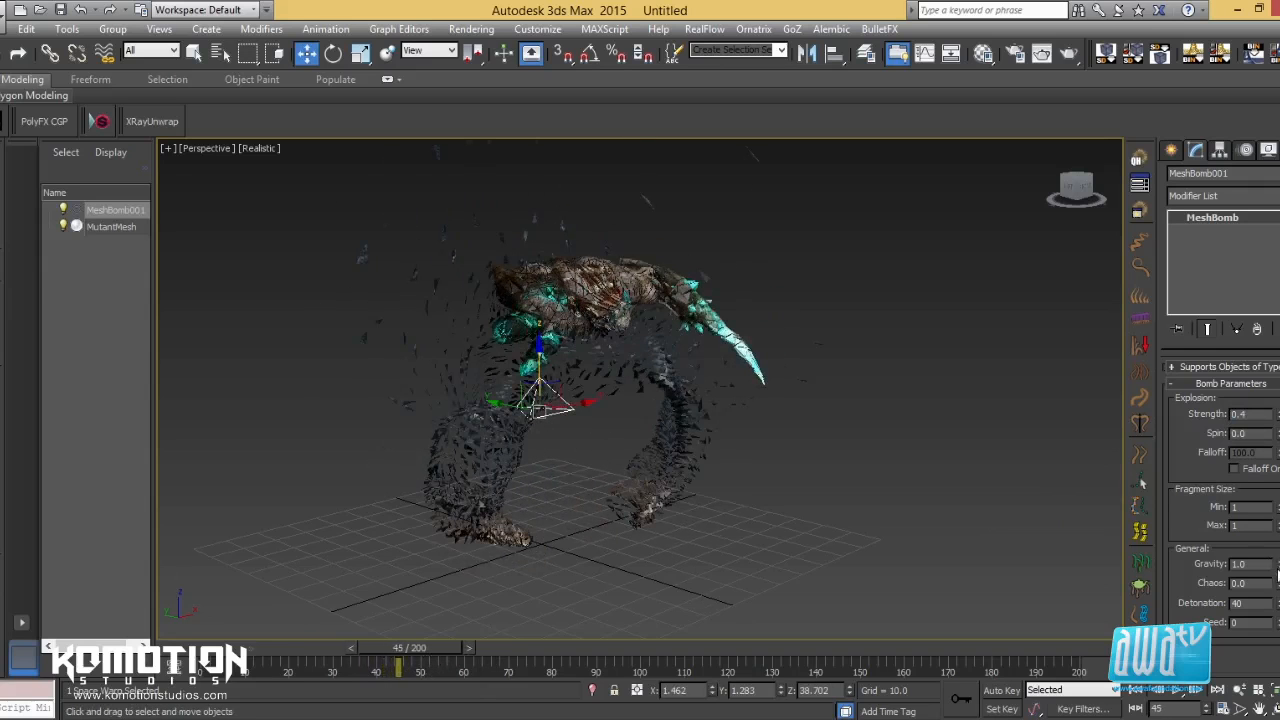
Set the bomb's Gravity to 1.57 and Chaos to 2.66, and scrub to frame 46 to check the scattered fragments
left_click_drag(1277, 564, 1277, 530)
left_click_drag(1277, 583, 1277, 548)
mouse_move(438, 650)
left_mouse_down()
mouse_move(300, 665)
mouse_move(500, 672)
mouse_move(400, 675)
mouse_move(436, 672)
left_mouse_up()
key("w")
middle_click_drag(687, 513, 654, 510, "alt")
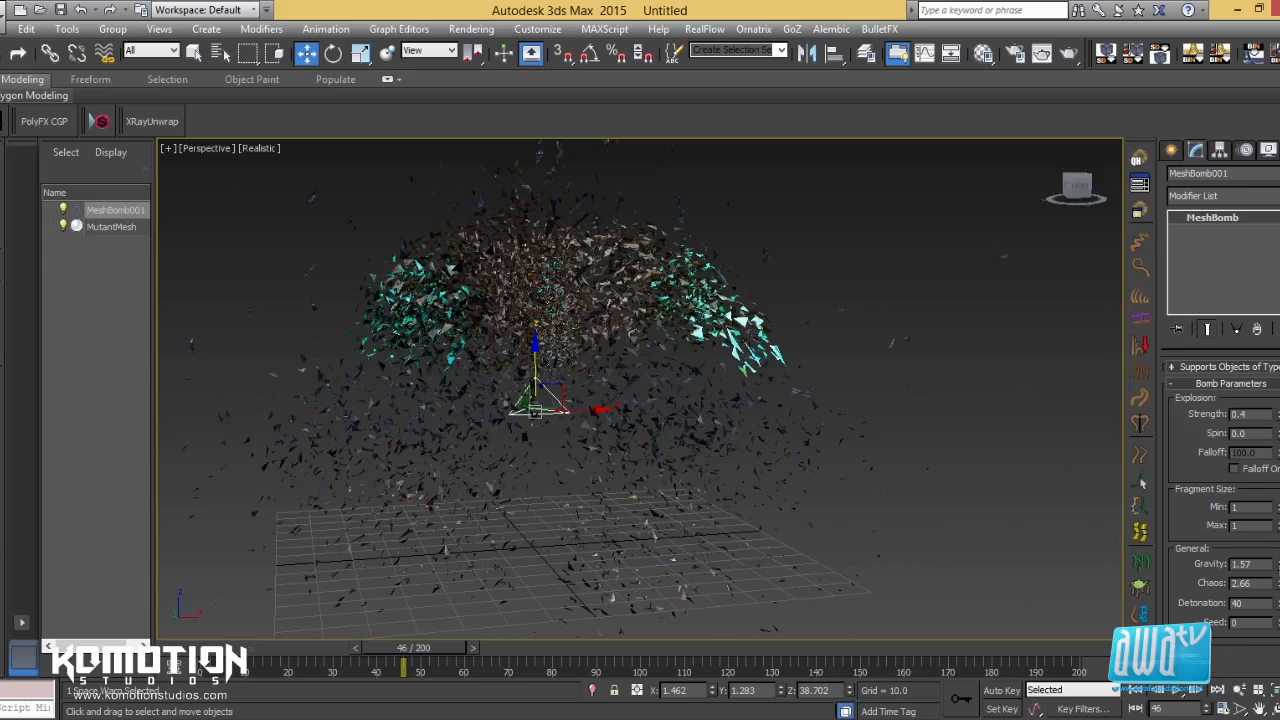
Set the bomb's minimum Fragment Size to 21 and inspect the larger fragments up close
left_click_drag(1278, 507, 1278, 485)
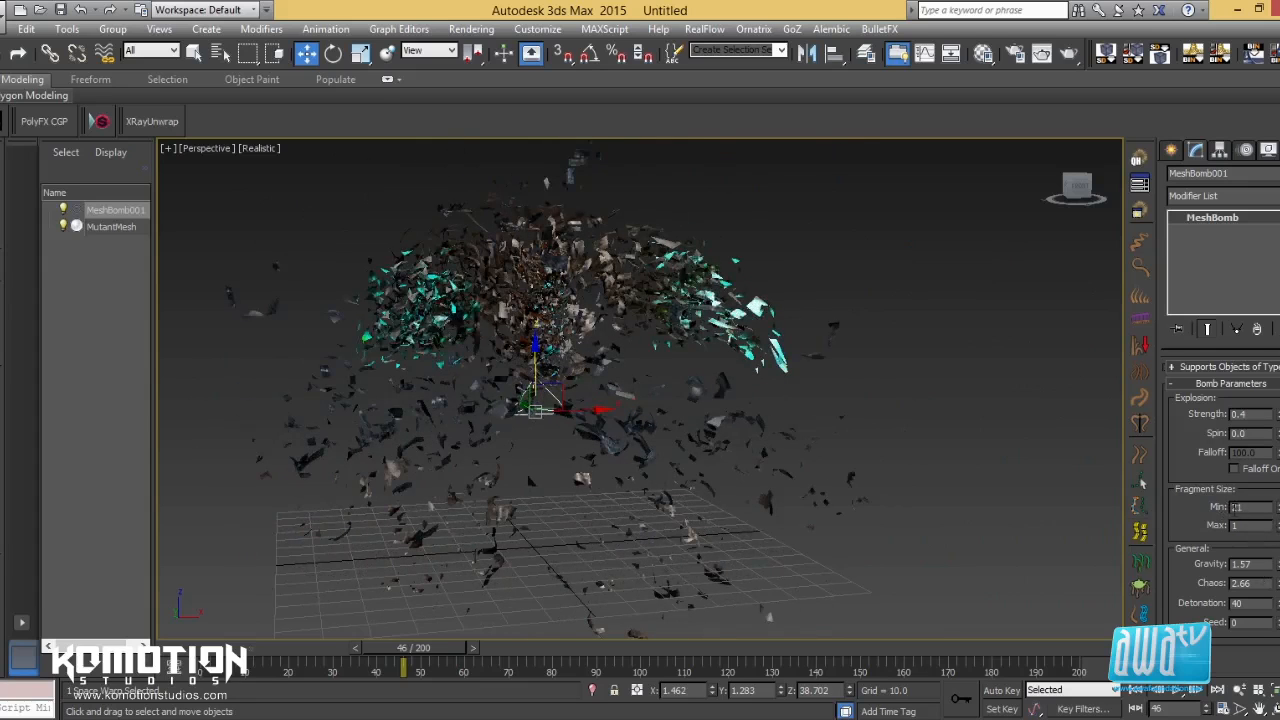
middle_click_drag(608, 409, 535, 503, "alt")
scroll(566, 405, "up", 4)
scroll(615, 390, "up", 3)
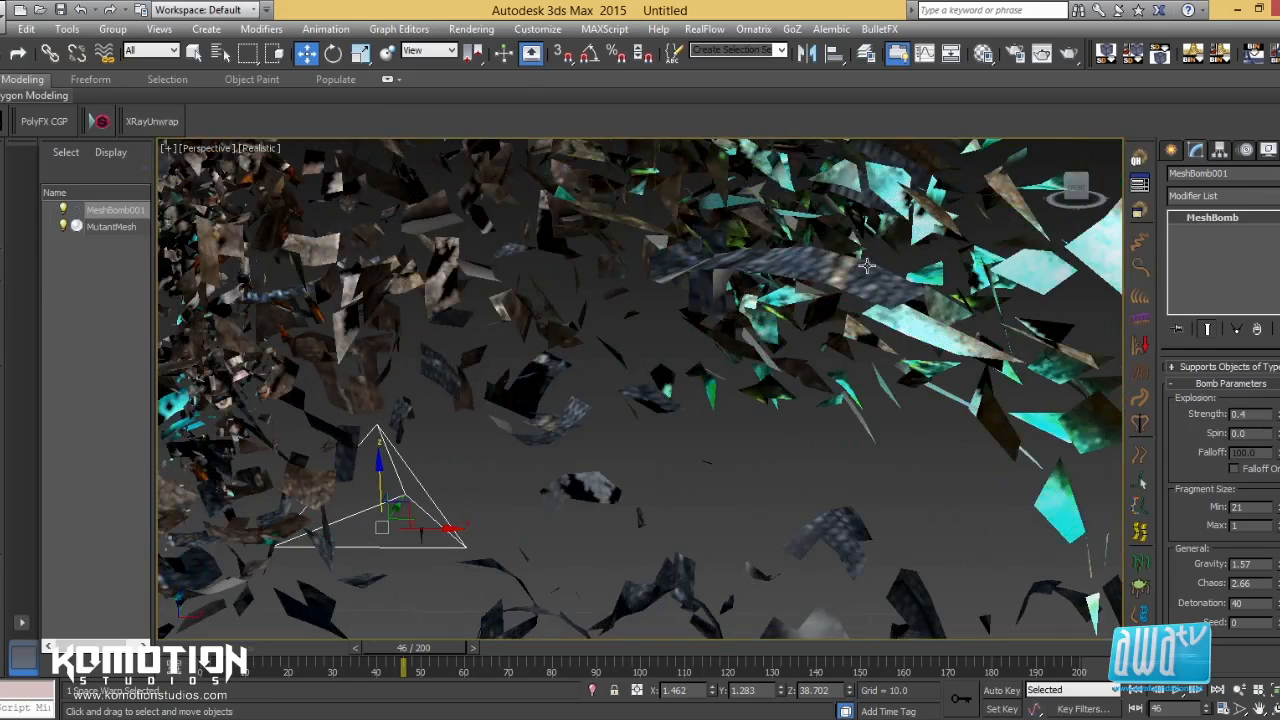
Try a Shell modifier between the Point Cache and MeshBomb Binding on MutantMesh, with its Outer Amount lowered to 0.0
left_click(742, 266)
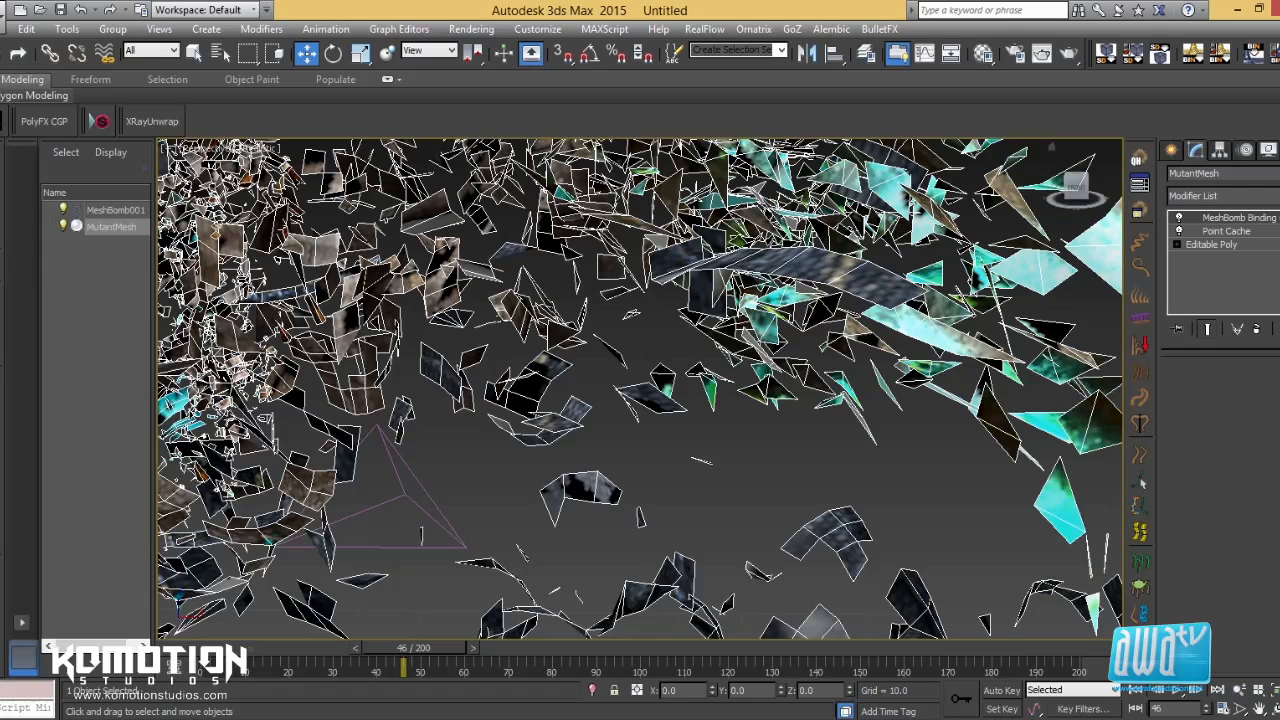
left_click(1270, 196)
scroll(1228, 440, "down", 20)
scroll(1228, 440, "up", 2)
scroll(1245, 468, "down", 6)
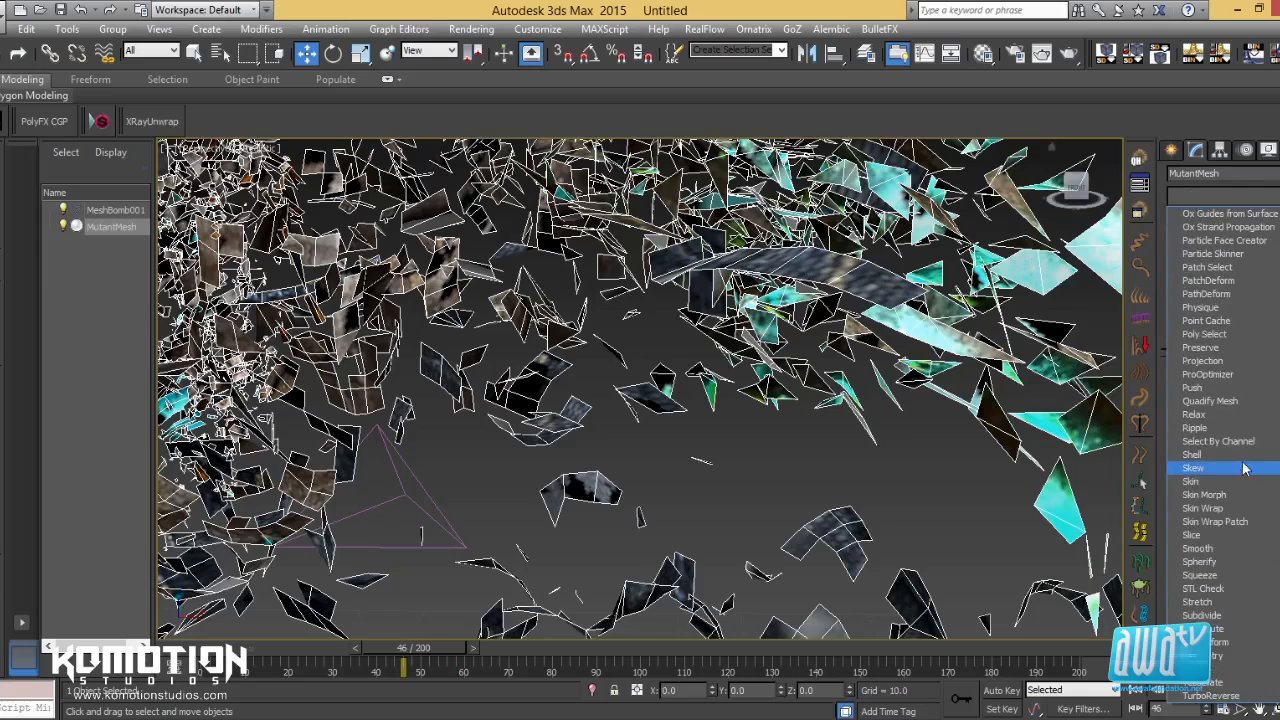
left_click(1193, 454)
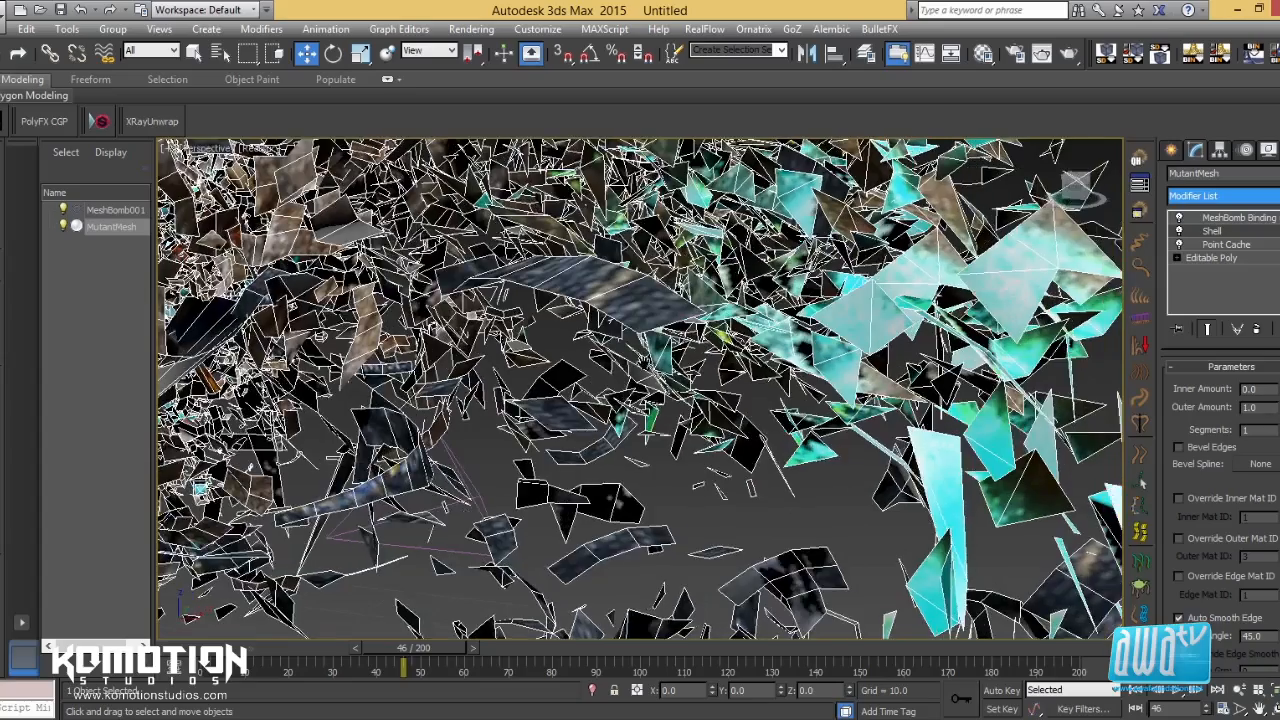
scroll(645, 360, "down", 4)
scroll(650, 358, "up", 2)
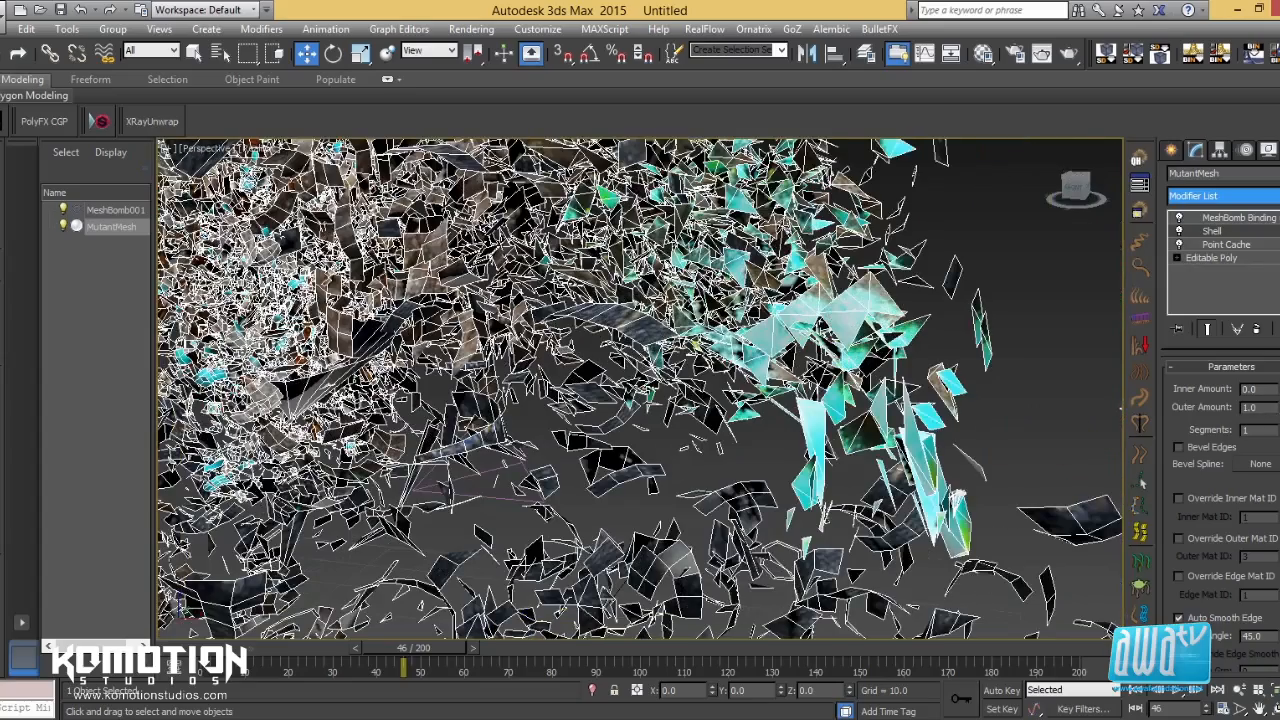
mouse_move(1279, 407)
left_mouse_down()
mouse_move(1279, 272)
mouse_move(1279, 410)
left_mouse_up()
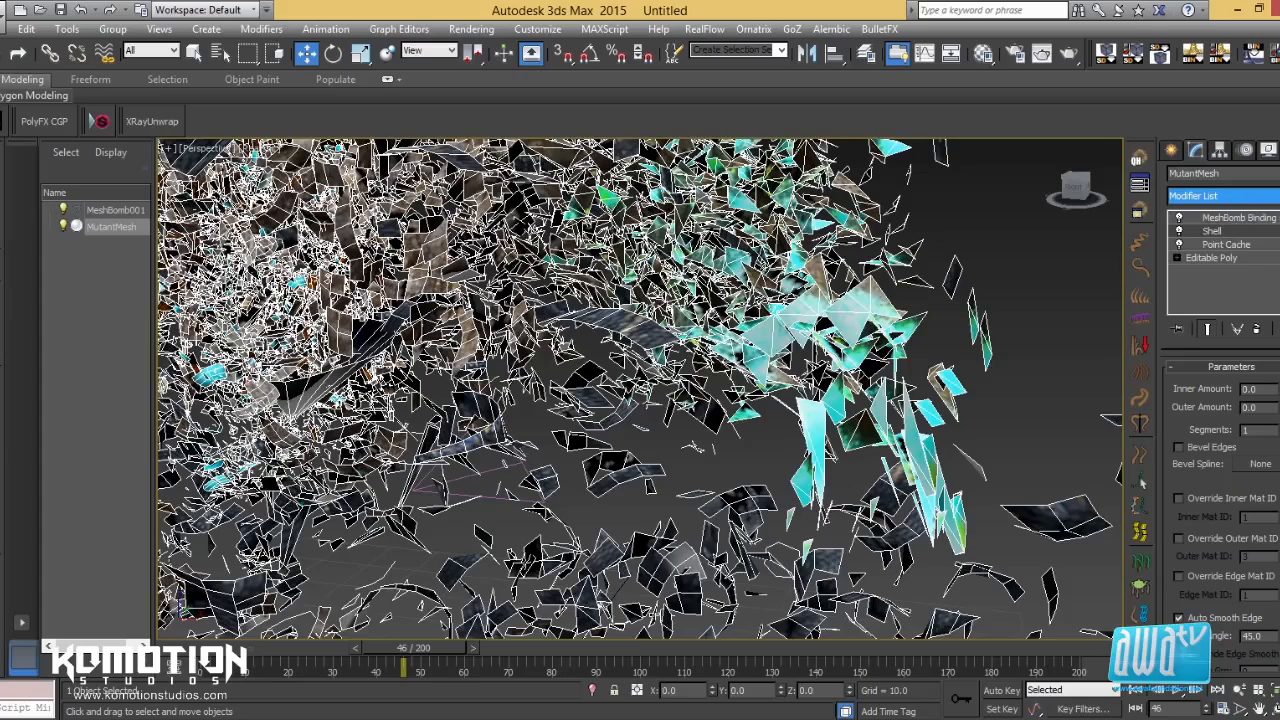
Remove the Shell modifier from MutantMesh
left_click(1257, 328)
middle_click_drag(598, 480, 668, 379)
scroll(790, 419, "down", 5)
scroll(721, 357, "up", 3)
Rewind the animation to frame 26 and delete the MeshBomb001 space warp
left_click(1172, 152)
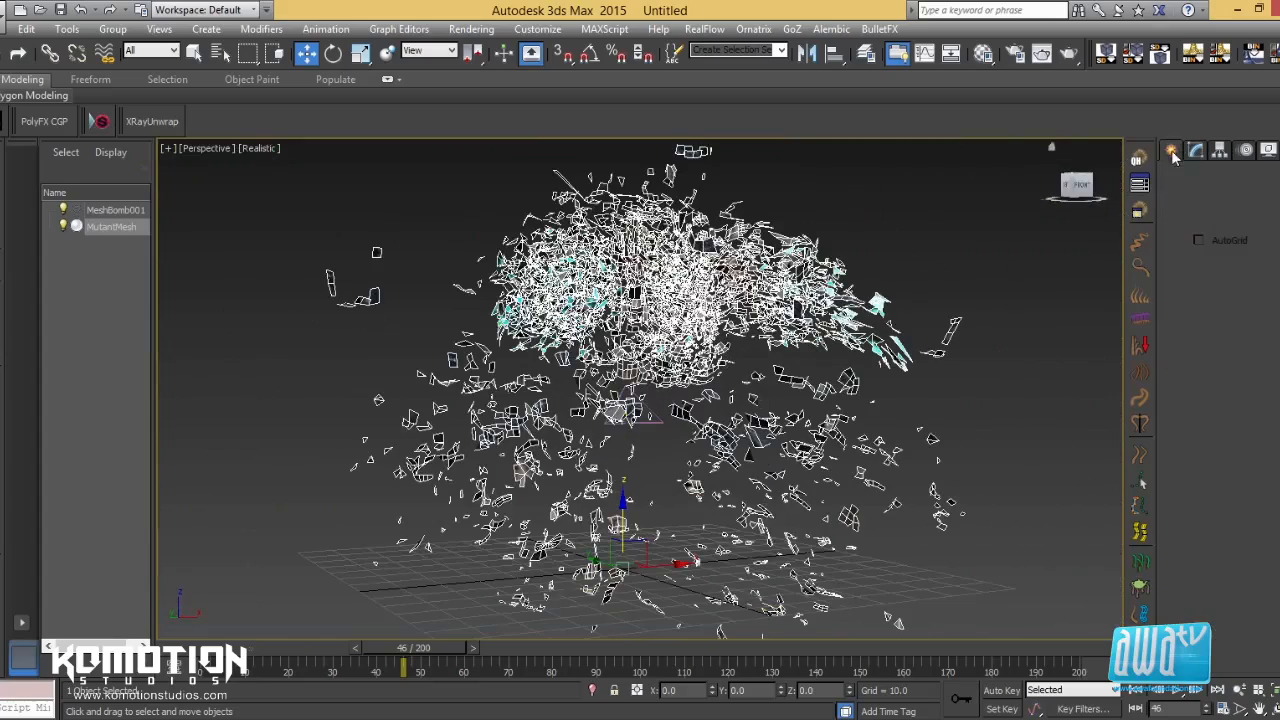
left_click(1008, 238)
middle_click_drag(831, 365, 790, 379)
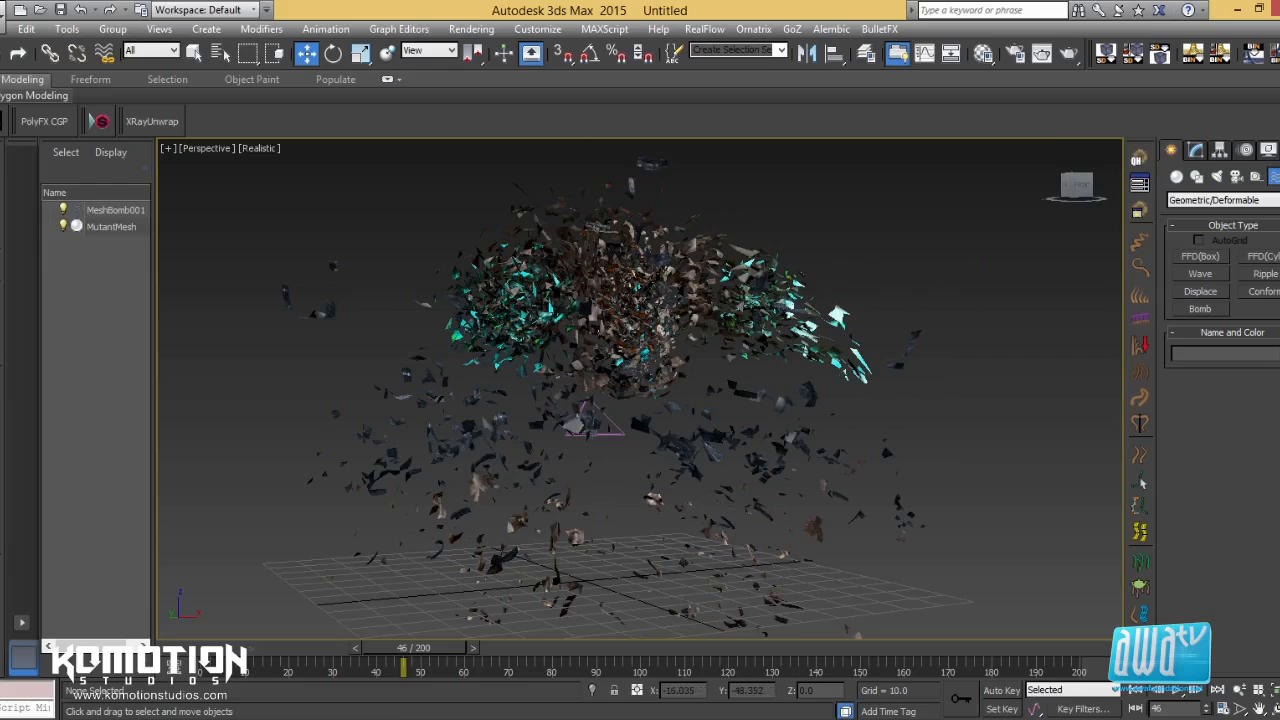
left_click_drag(403, 657, 316, 655)
key("w")
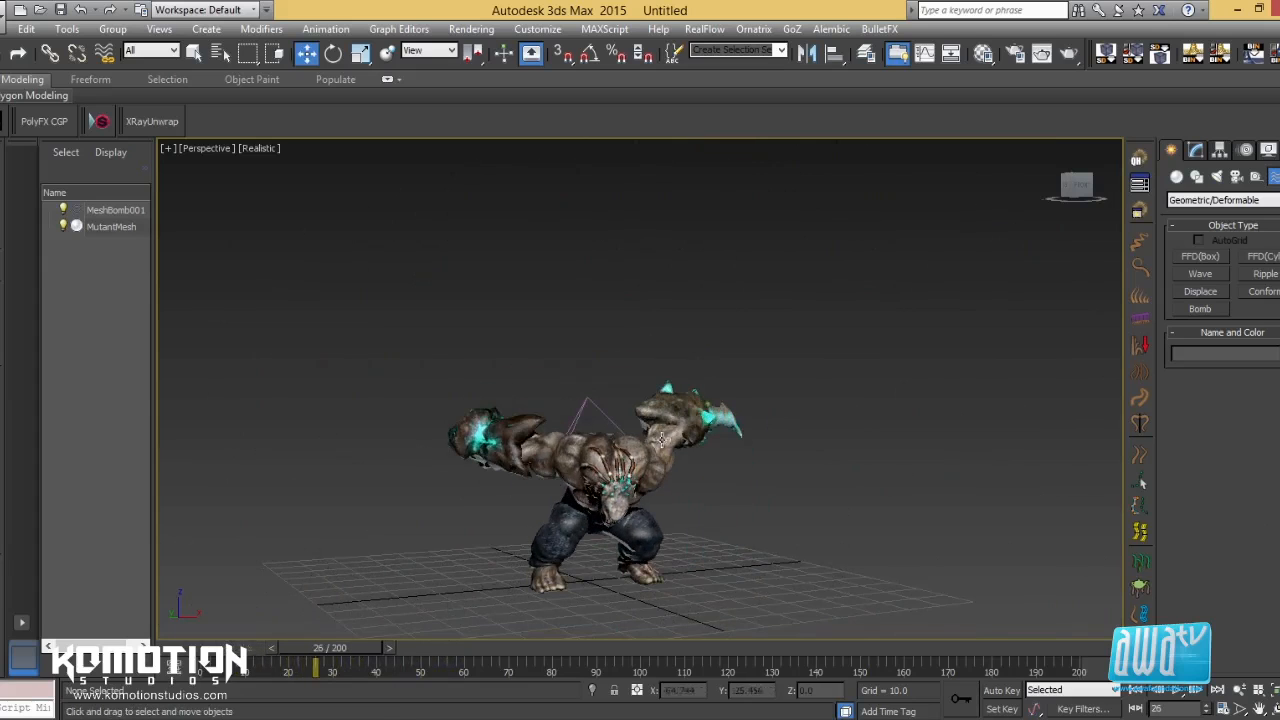
left_click(591, 400)
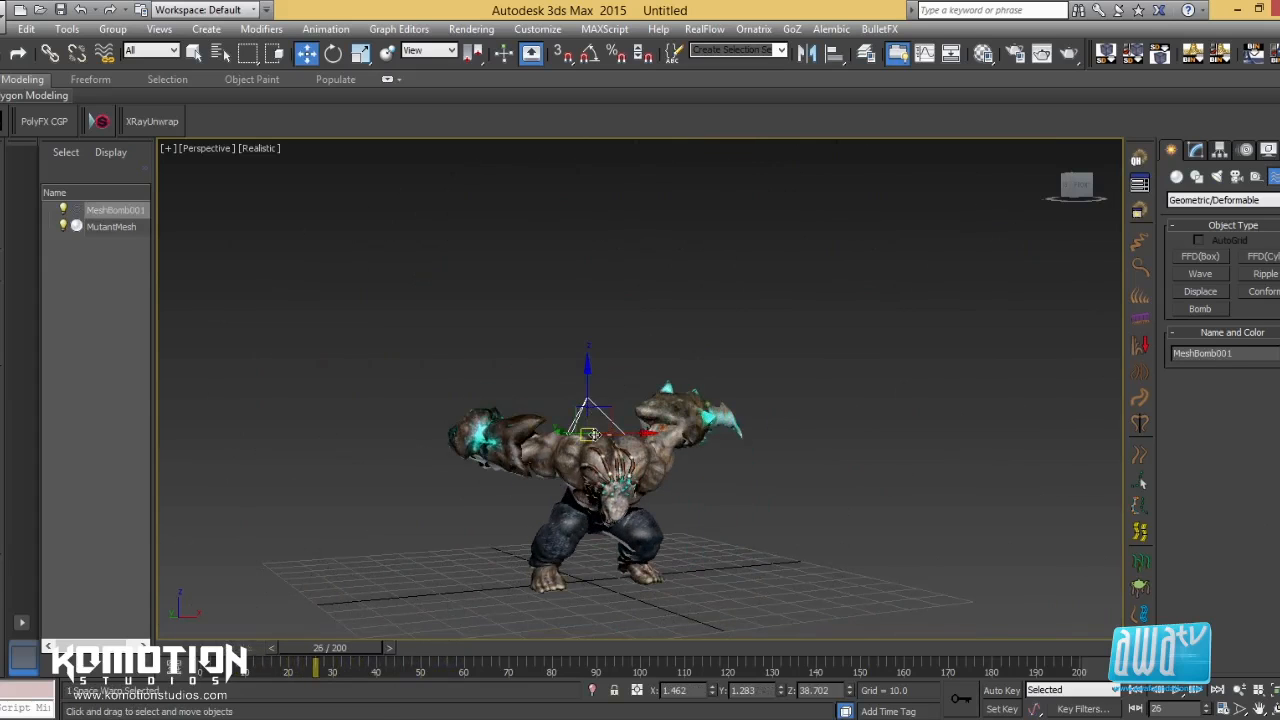
key("Delete")
Clone MutantMesh along the Y axis into a row of five copies spaced about 44.8 units apart
middle_click_drag(580, 532, 645, 388, "alt")
left_click(497, 461)
middle_click_drag(560, 429, 631, 423, "alt")
middle_click_drag(675, 505, 568, 486, "alt")
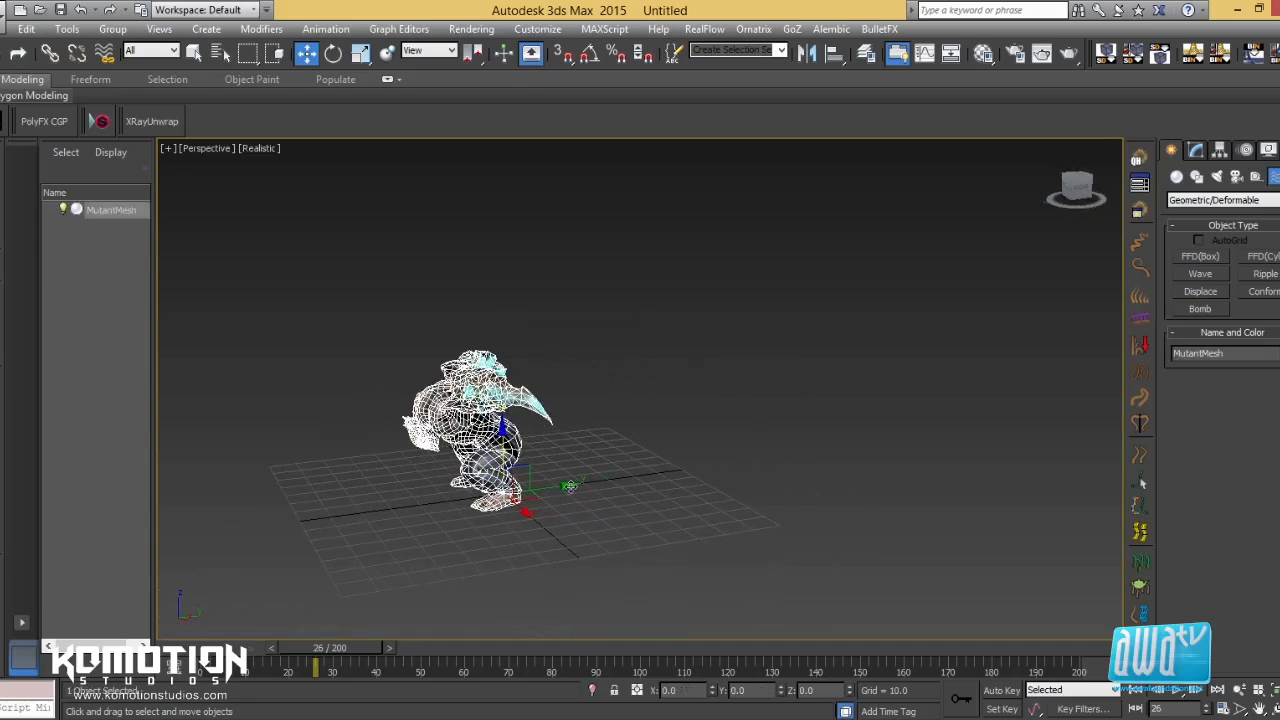
mouse_move(552, 488)
left_mouse_down("shift")
mouse_move(684, 485)
mouse_move(668, 487)
left_mouse_up("shift")
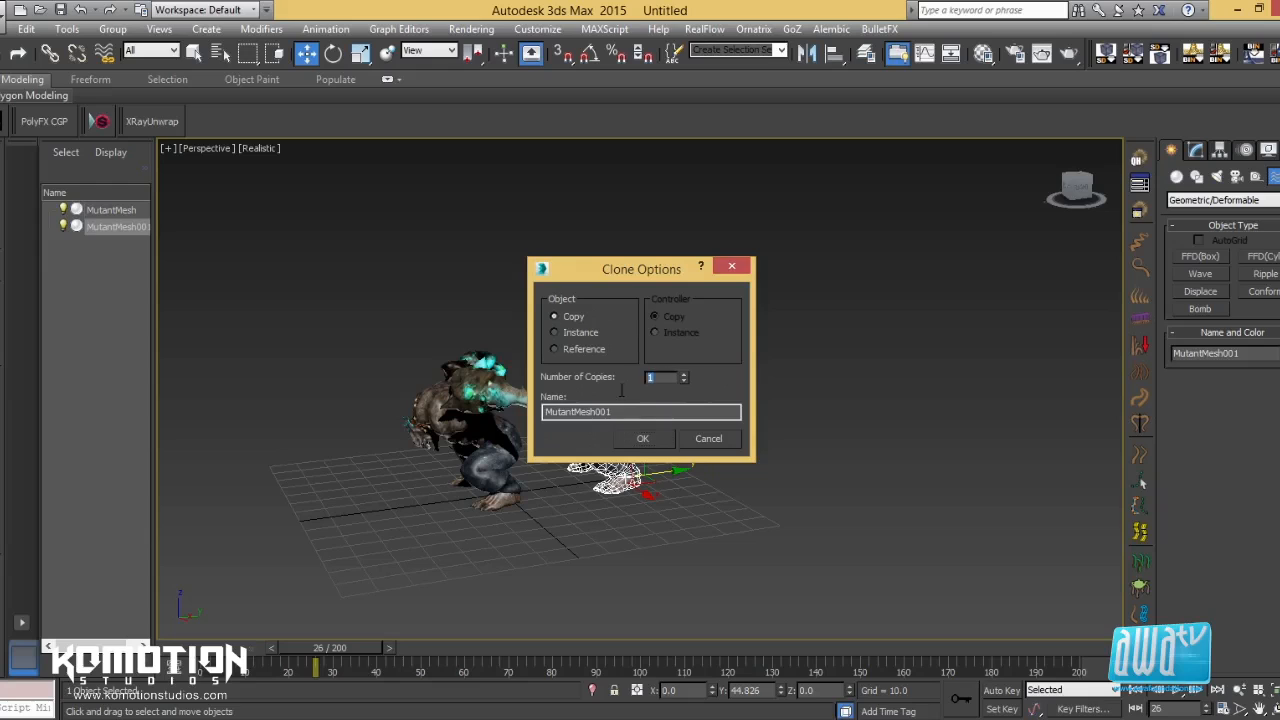
type("7")
left_click(640, 443)
mouse_move(620, 493)
middle_mouse_down("alt")
mouse_move(682, 514)
mouse_move(547, 445)
mouse_move(467, 447)
middle_mouse_up("alt")
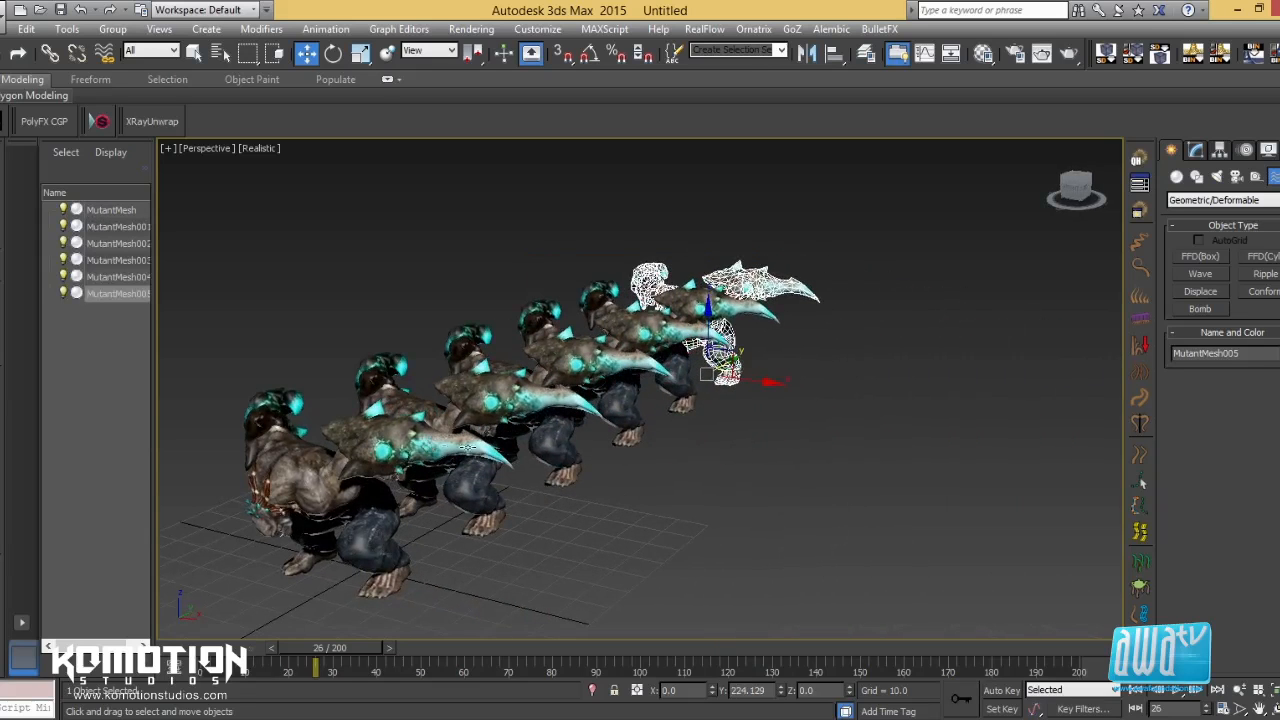
Scrub the timeline to check the row of mutants in motion, stopping at frame 20
left_click(640, 478)
left_click_drag(353, 652, 558, 502)
middle_click_drag(592, 494, 762, 508)
left_click_drag(490, 652, 286, 694)
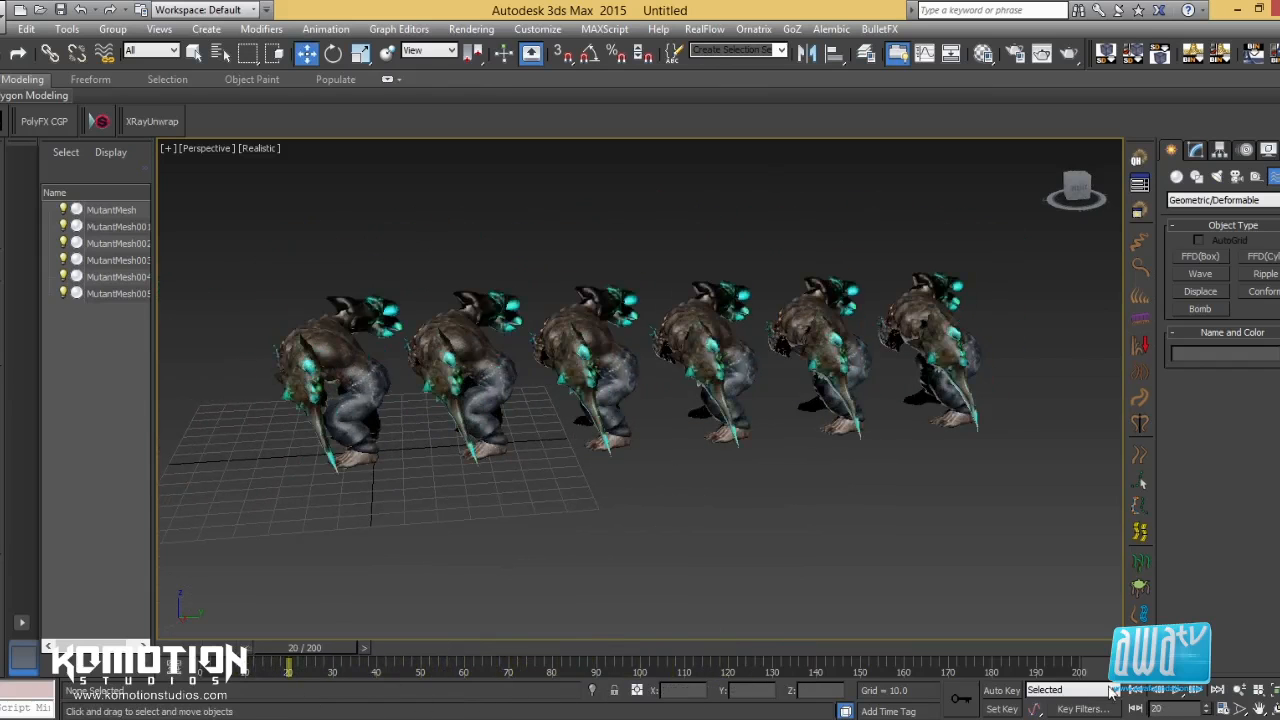
Shorten the animation's End Time to frame 100 in the time configuration
left_click(1223, 708)
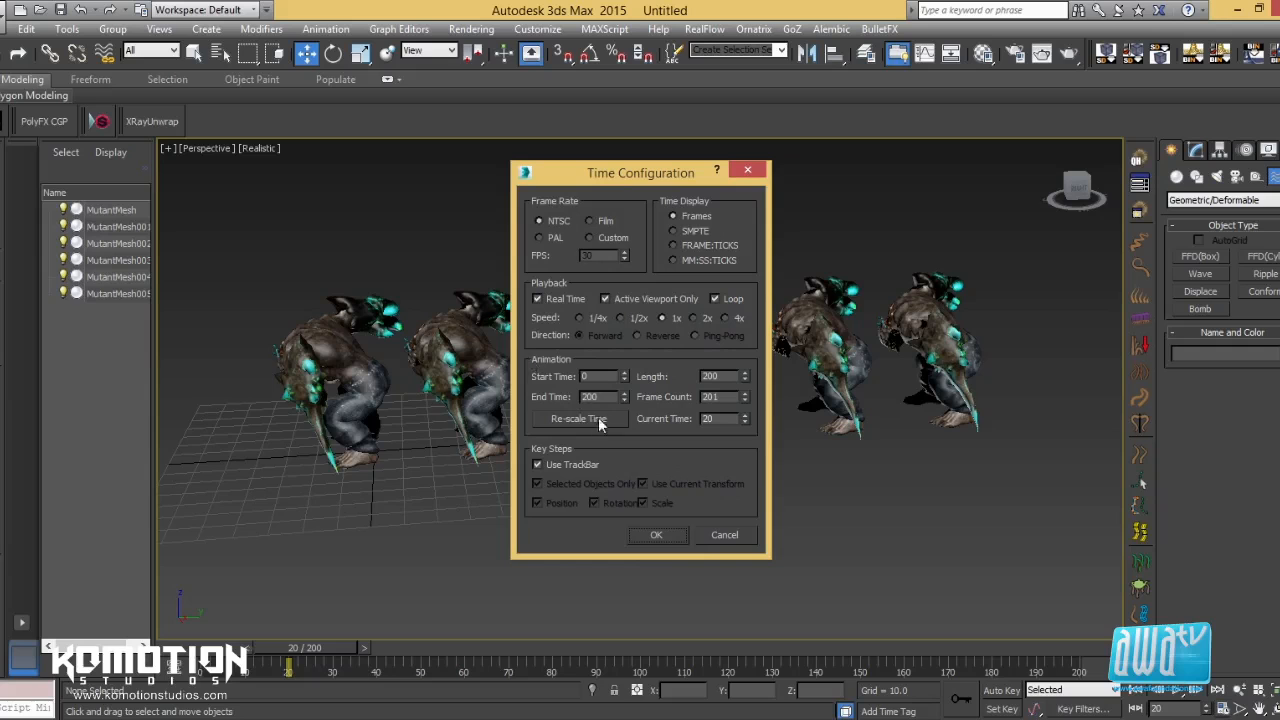
type("100")
left_click(656, 535)
middle_click_drag(569, 487, 545, 459, "alt")
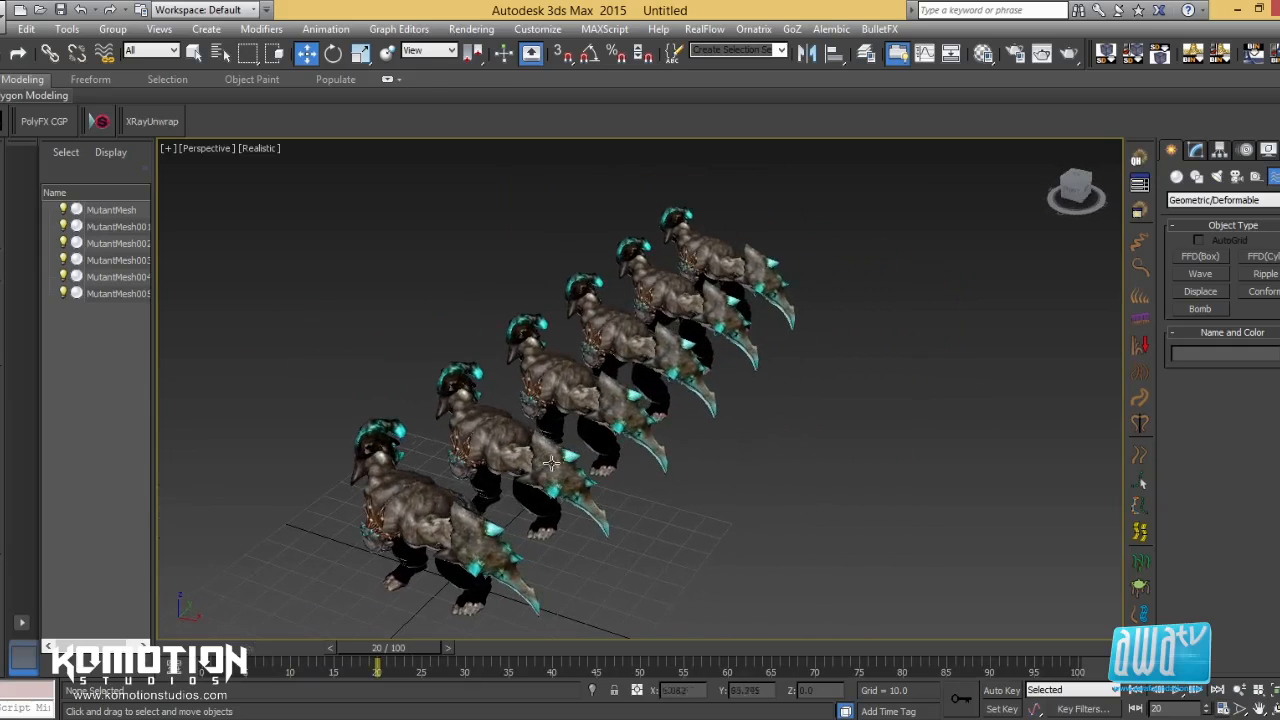
left_click(414, 497)
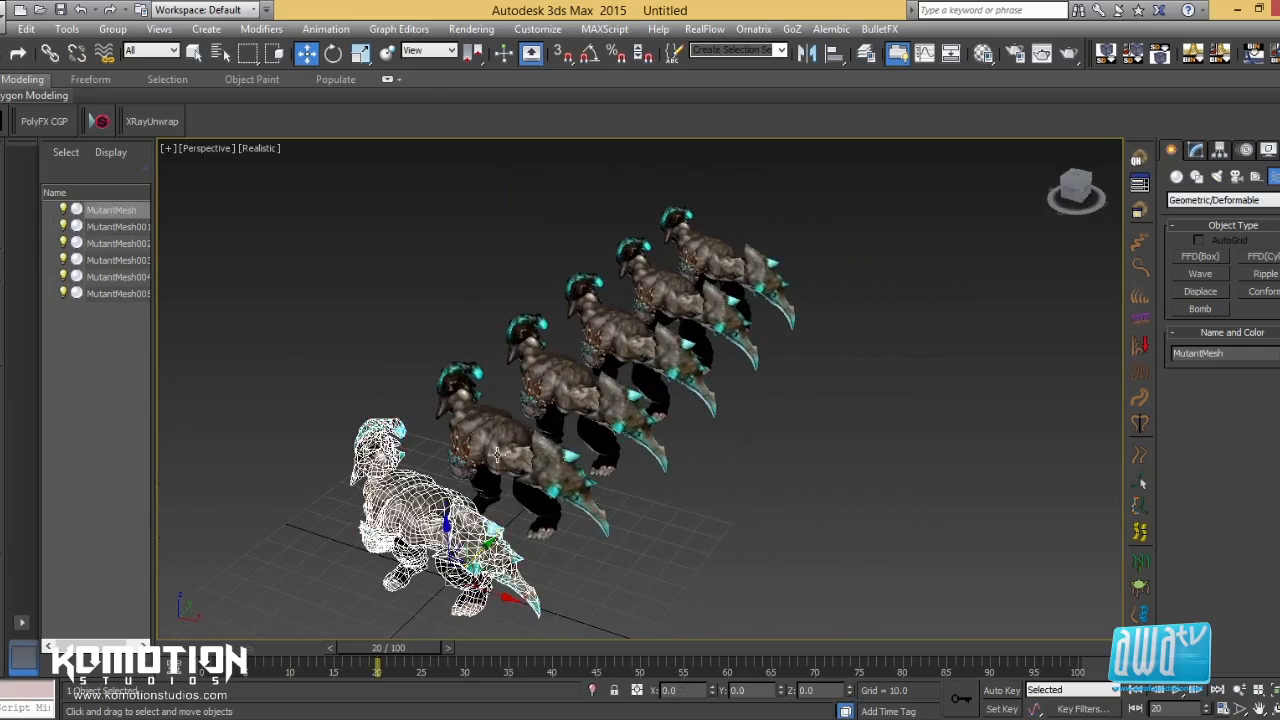
left_click(497, 455)
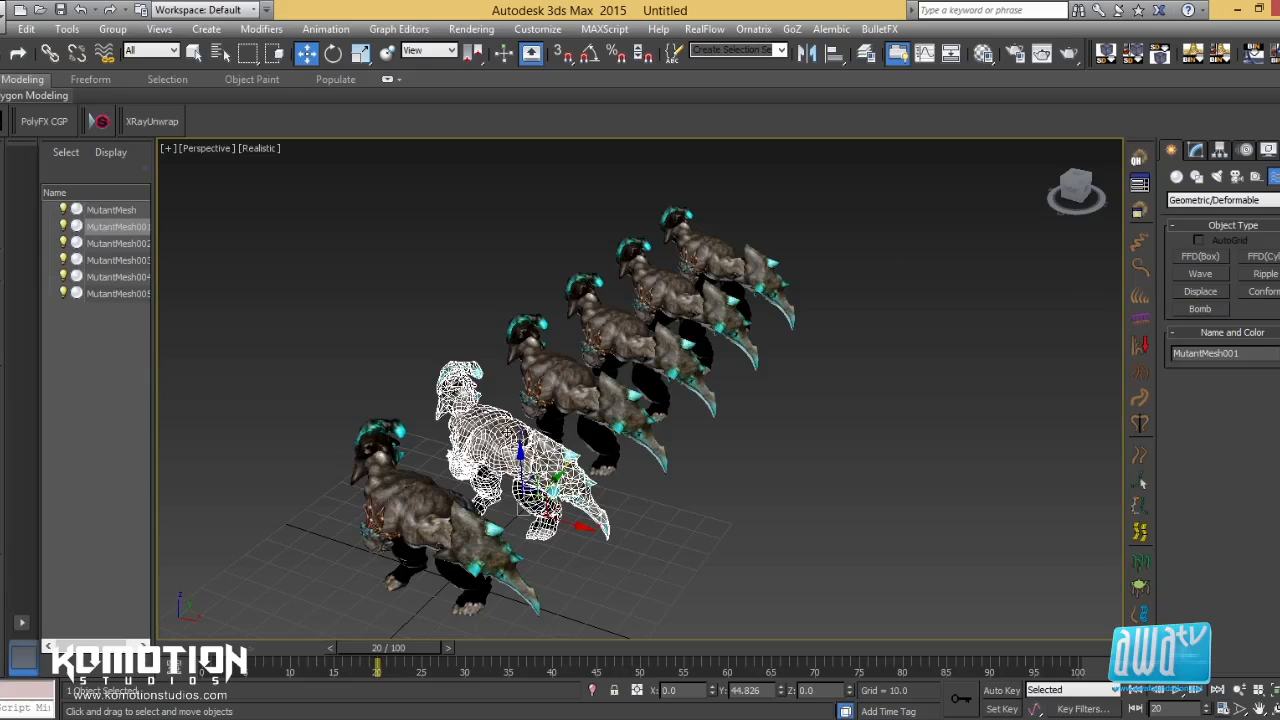
left_click(616, 357)
left_click(566, 388)
left_click(668, 298)
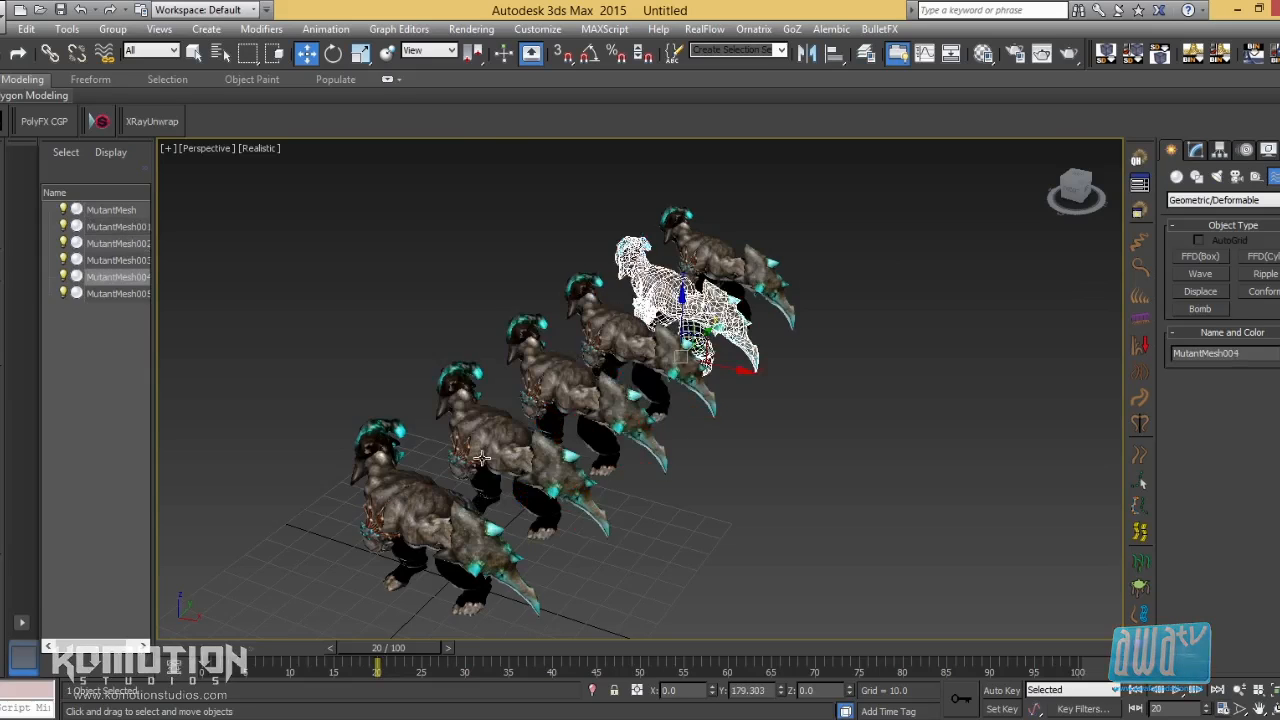
Remove the MeshBomb Binding from MutantMesh001's modifier stack
left_click(508, 443)
left_click(1196, 149)
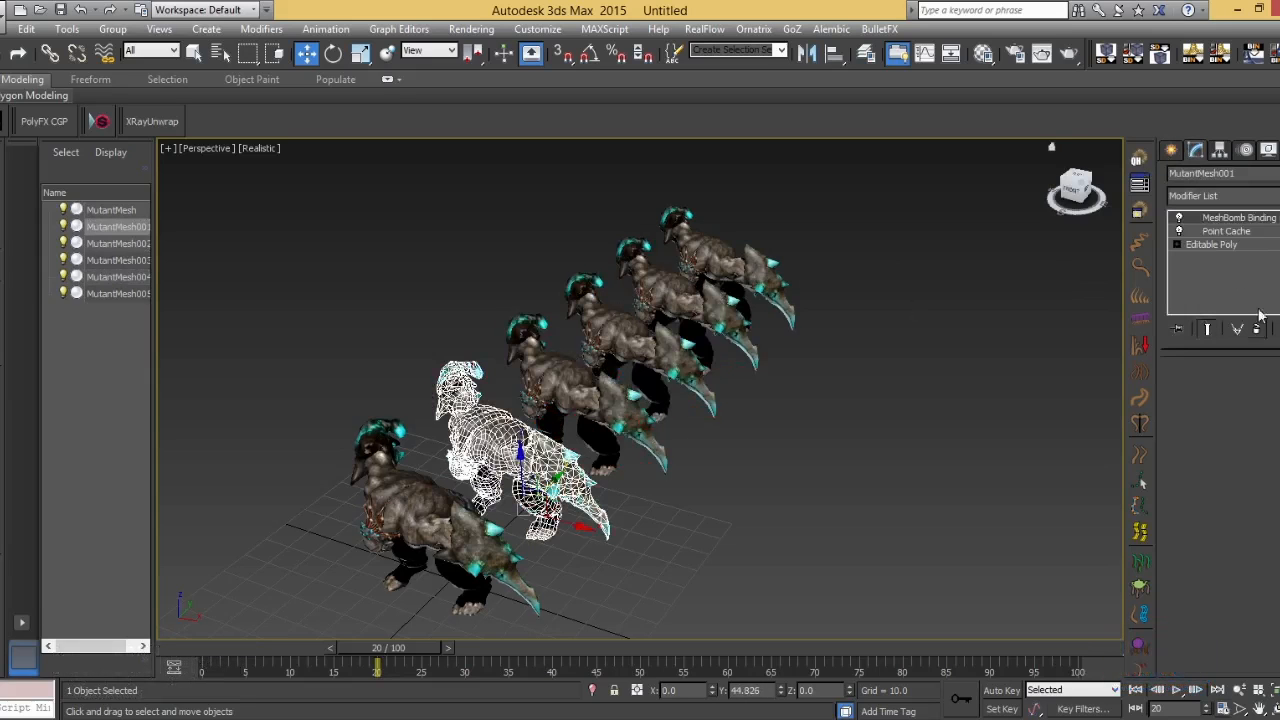
middle_click_drag(800, 444, 661, 461, "alt")
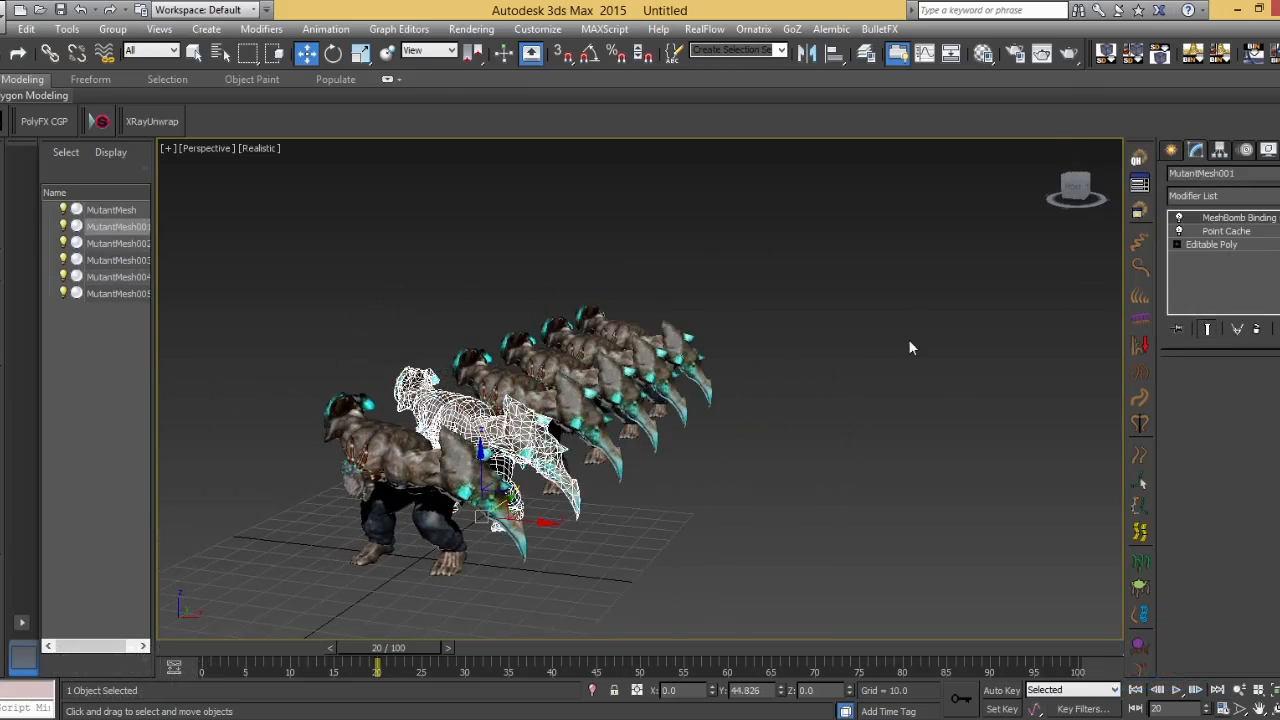
middle_click_drag(744, 447, 1110, 284, "alt")
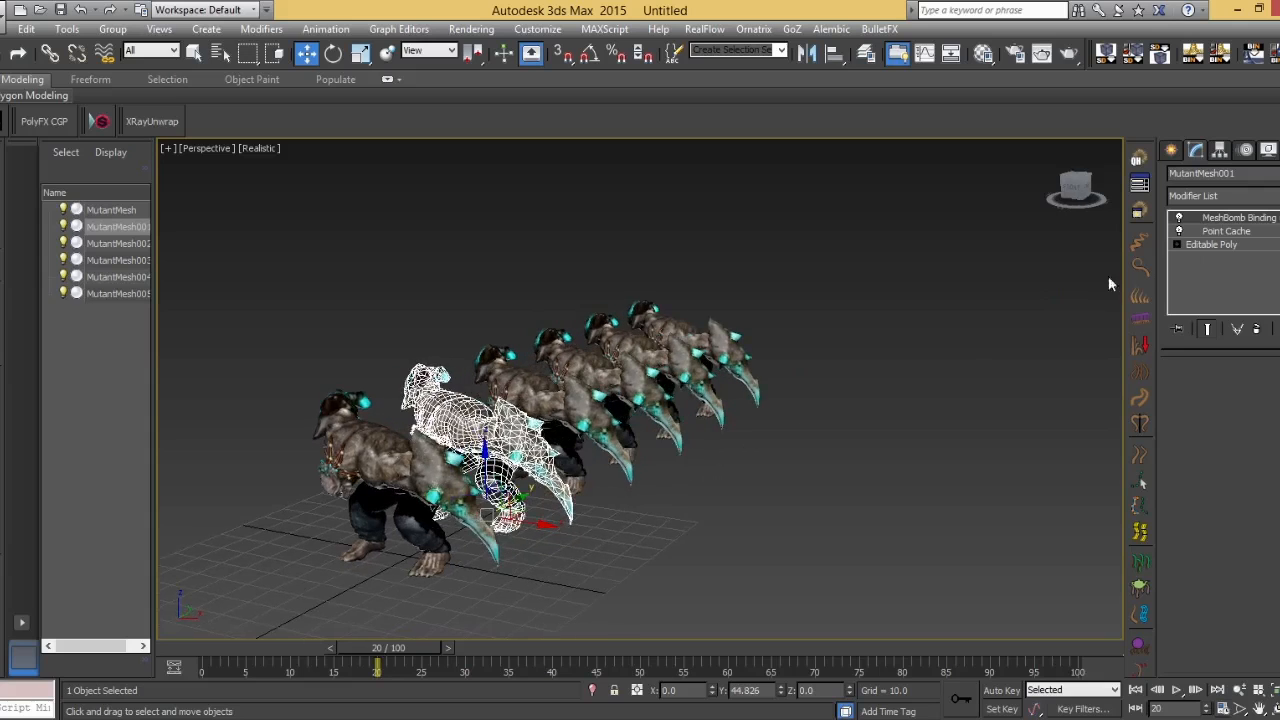
left_click(1238, 244)
left_click(1255, 330)
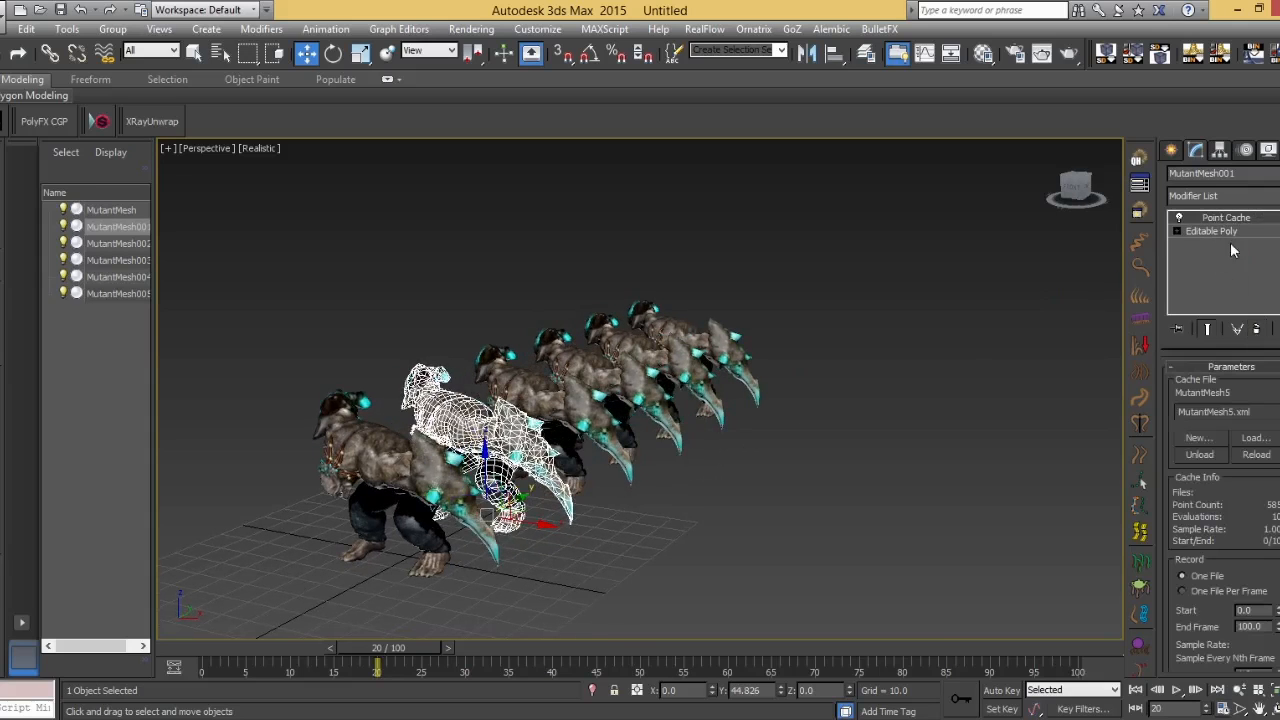
Set MutantMesh001's Point Cache playback type to Custom Start with Start at 10, and scrub to frame 9 to check the offset
scroll(1222, 500, "down", 5)
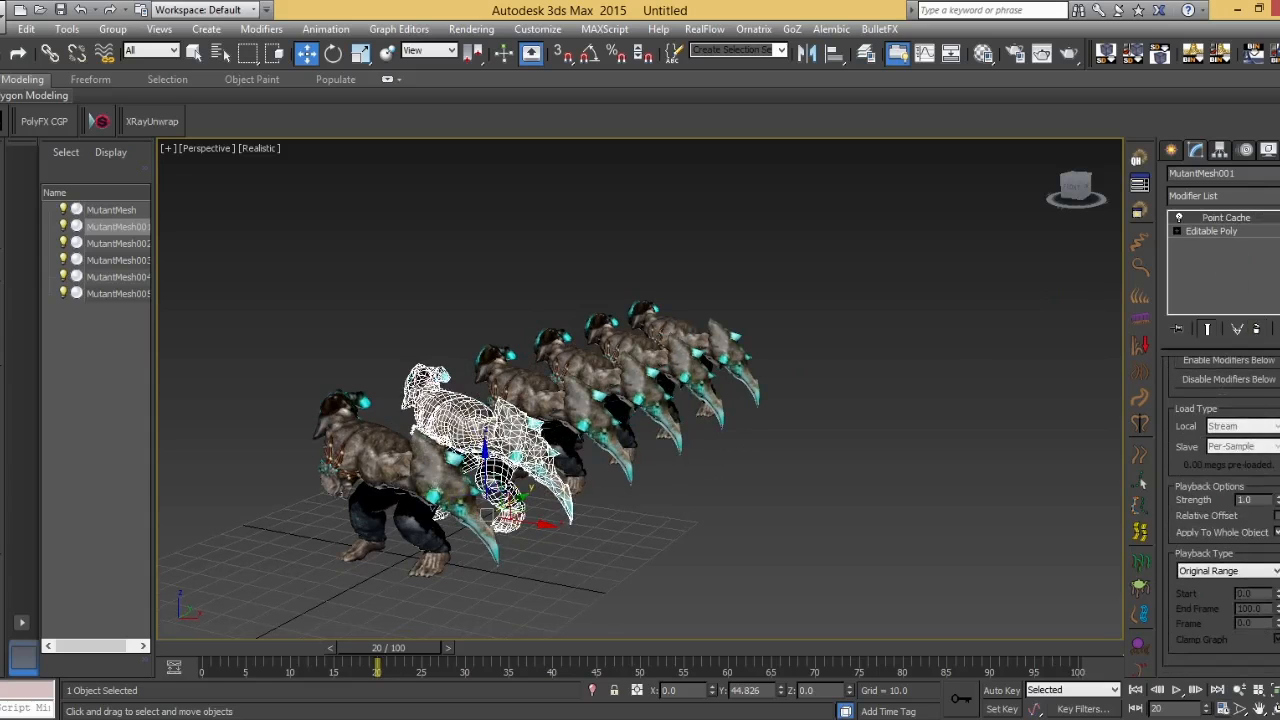
left_click(1233, 572)
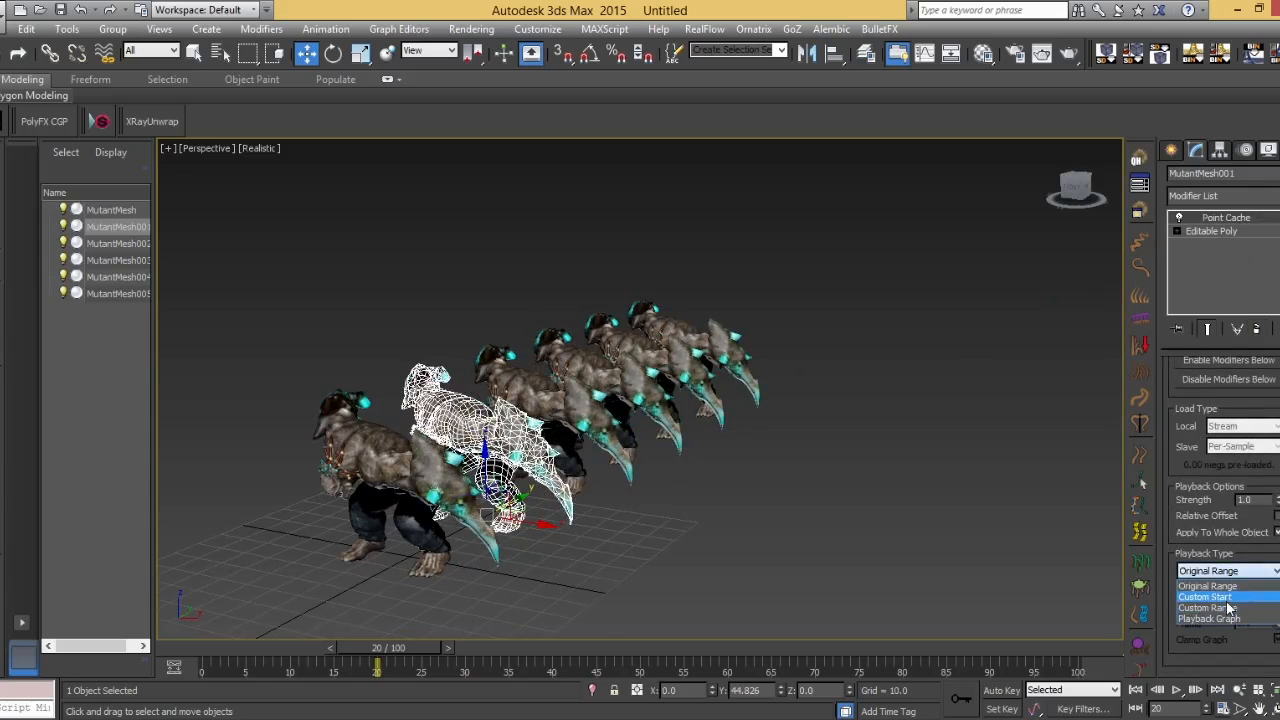
left_click(1210, 597)
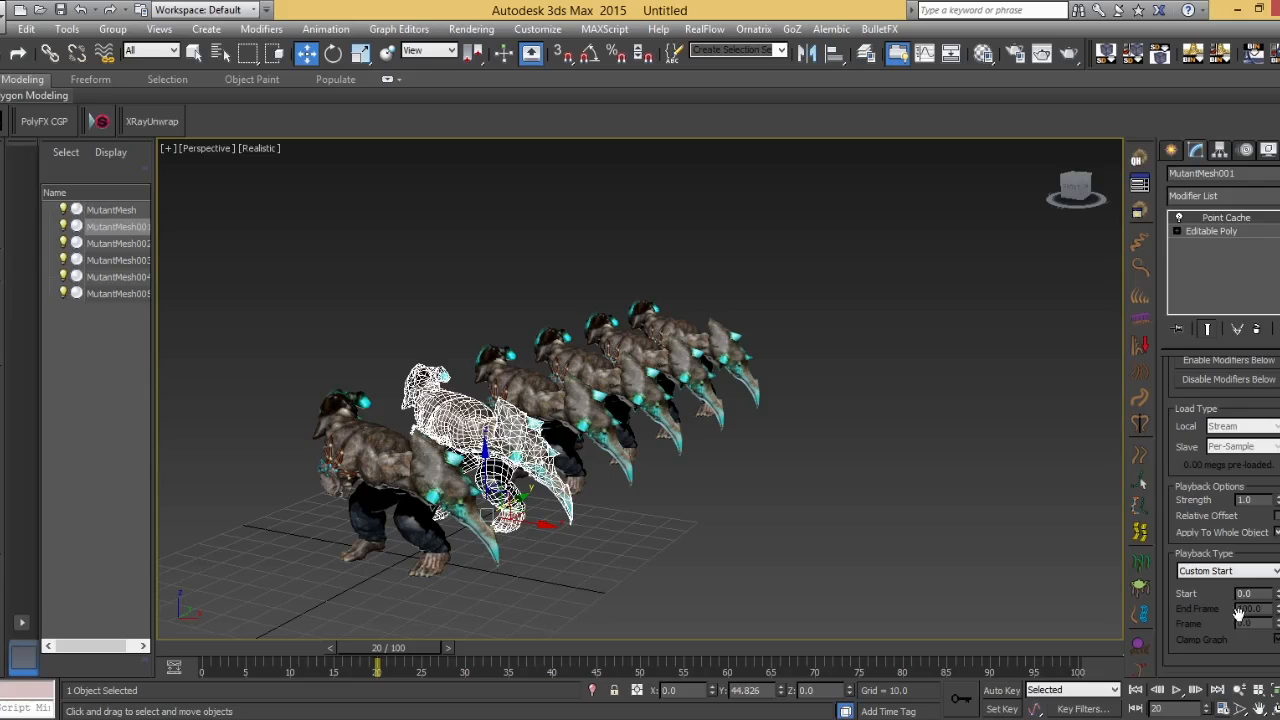
middle_click_drag(749, 528, 716, 526, "alt")
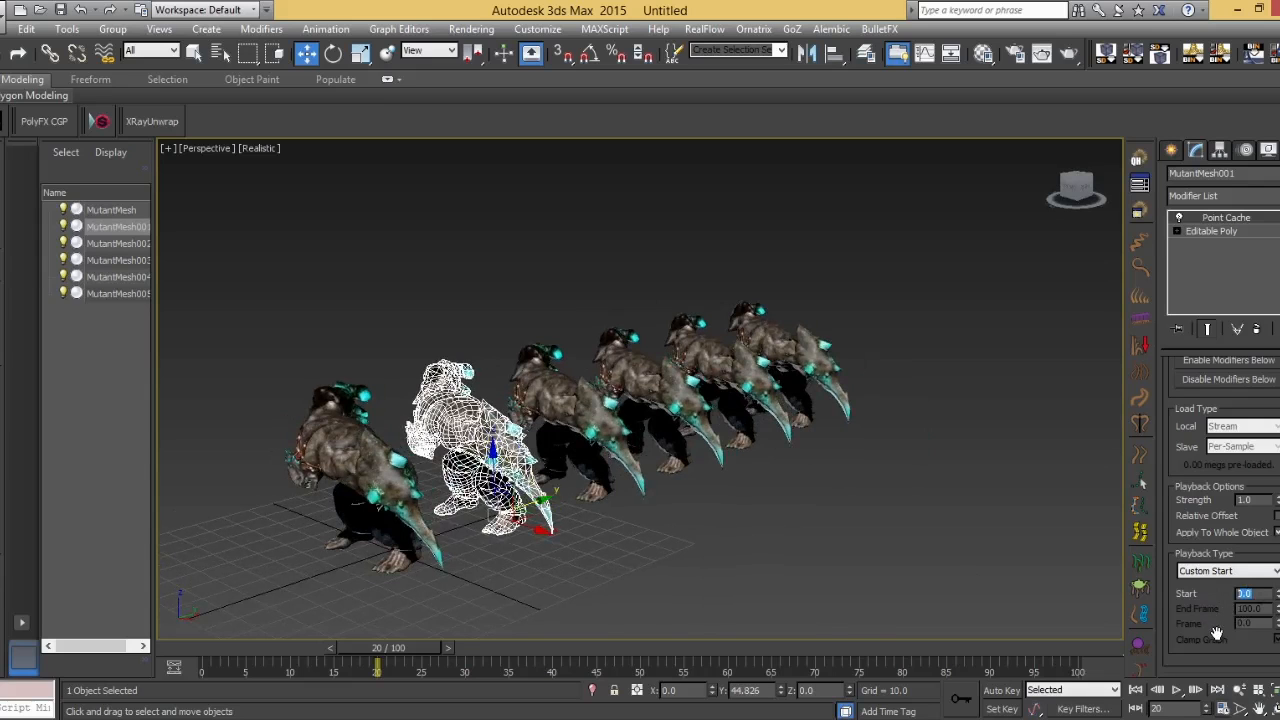
key("Return")
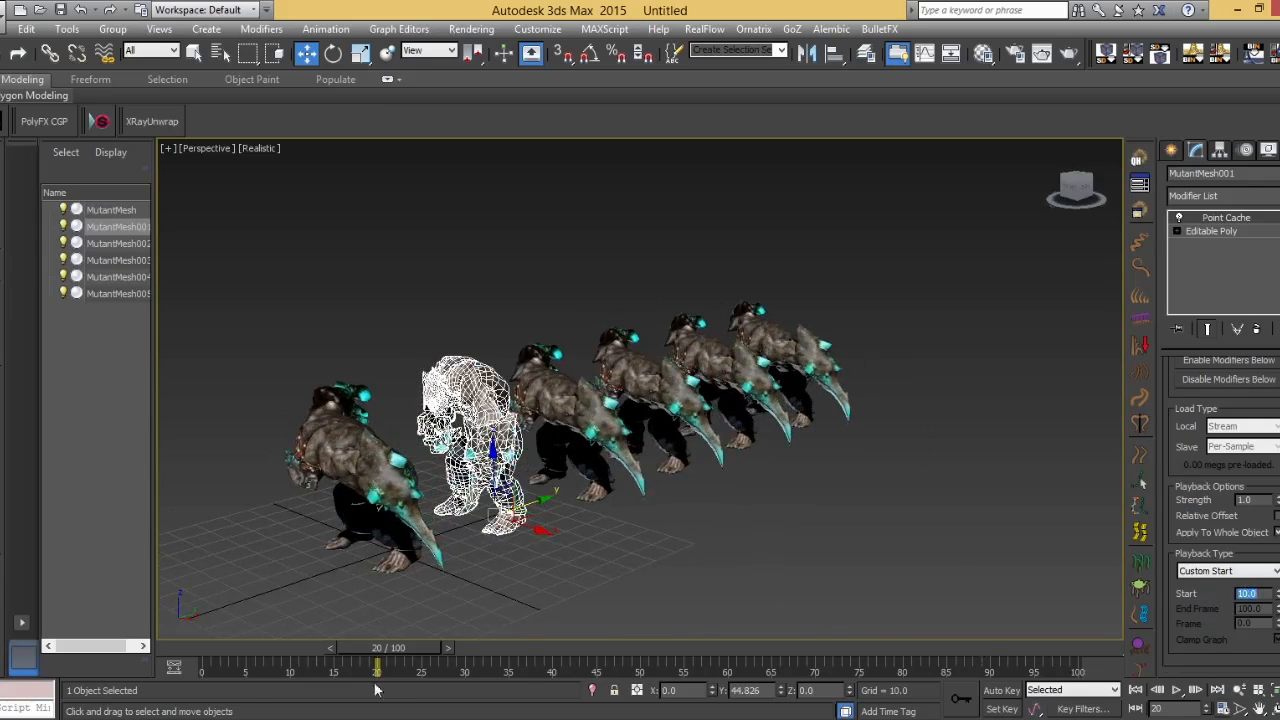
left_click_drag(211, 649, 275, 684)
key("w")
Remove the MeshBomb Binding from MutantMesh002 and set its Point Cache playback to Custom Start with Start at 20
left_click(620, 340)
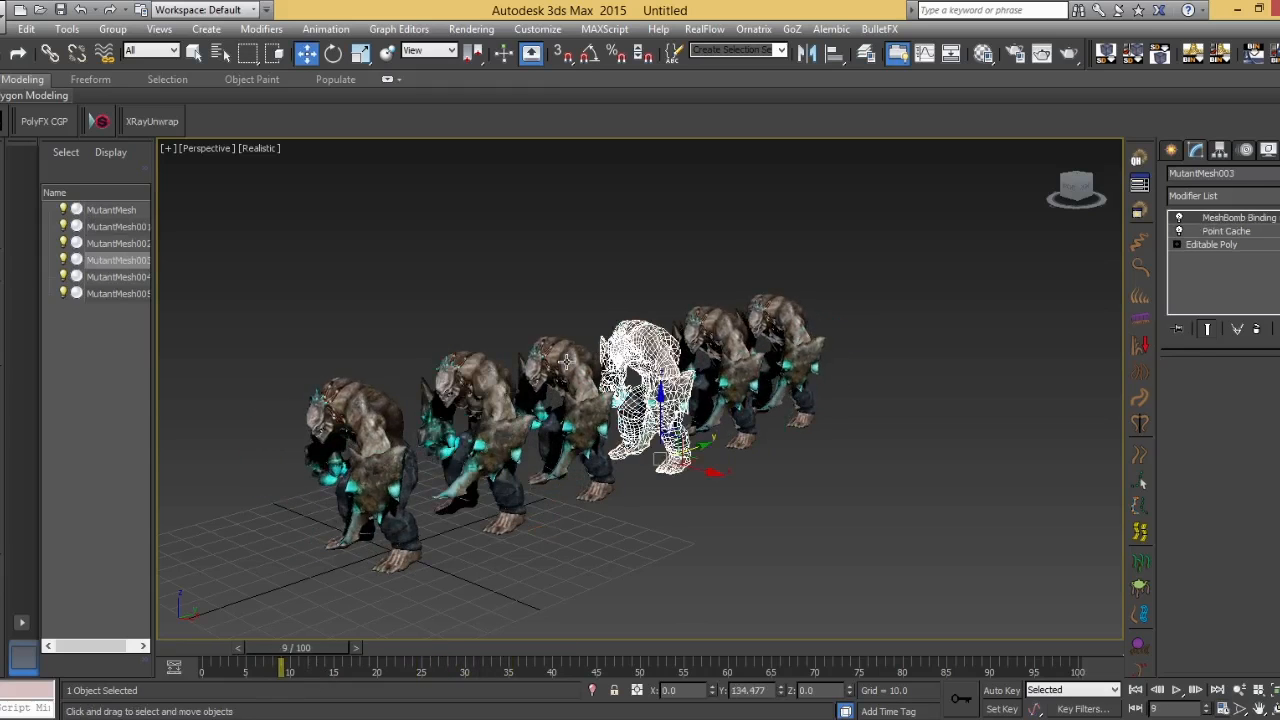
left_click(583, 364)
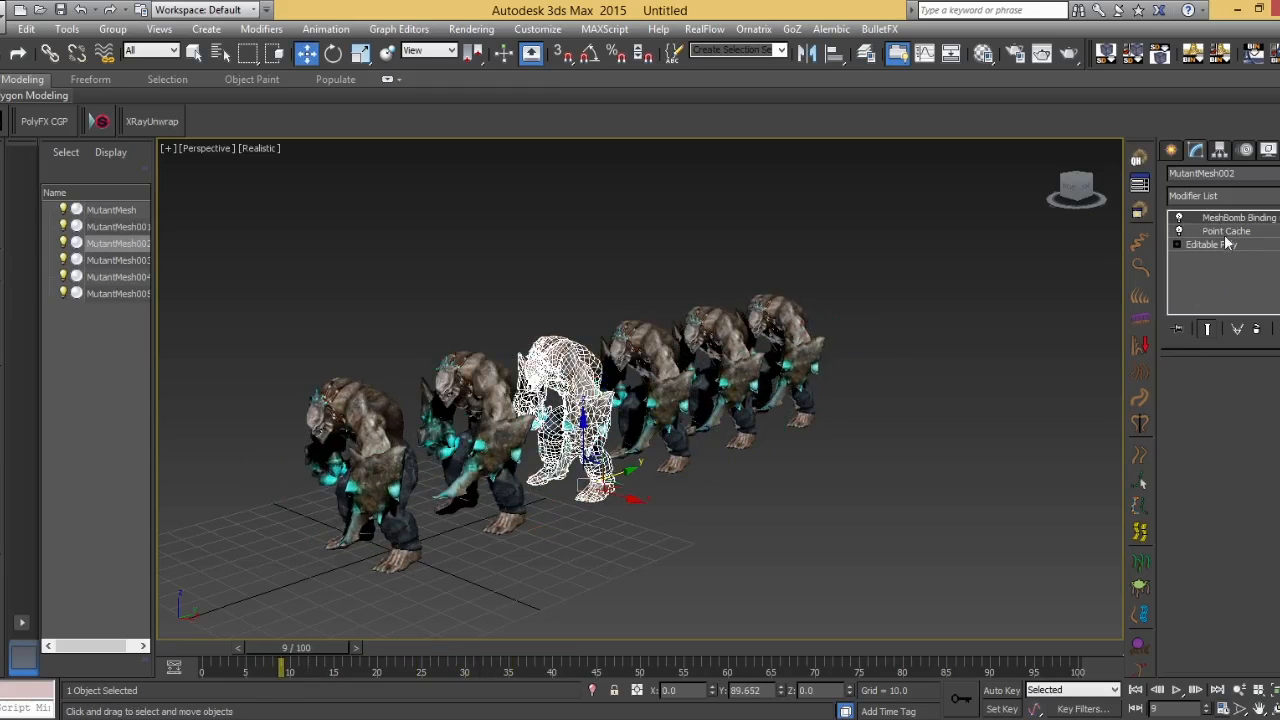
left_click(1259, 328)
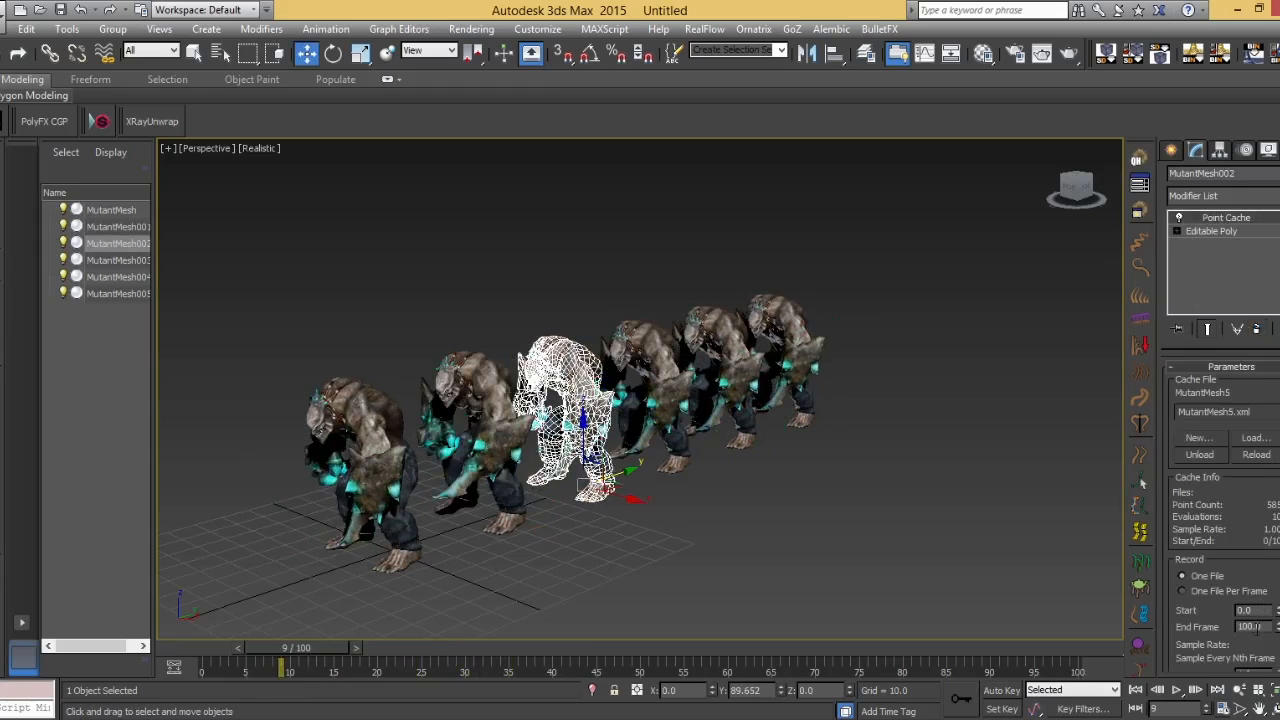
scroll(1248, 402, "down", 5)
left_click(1228, 570)
left_click(1243, 593)
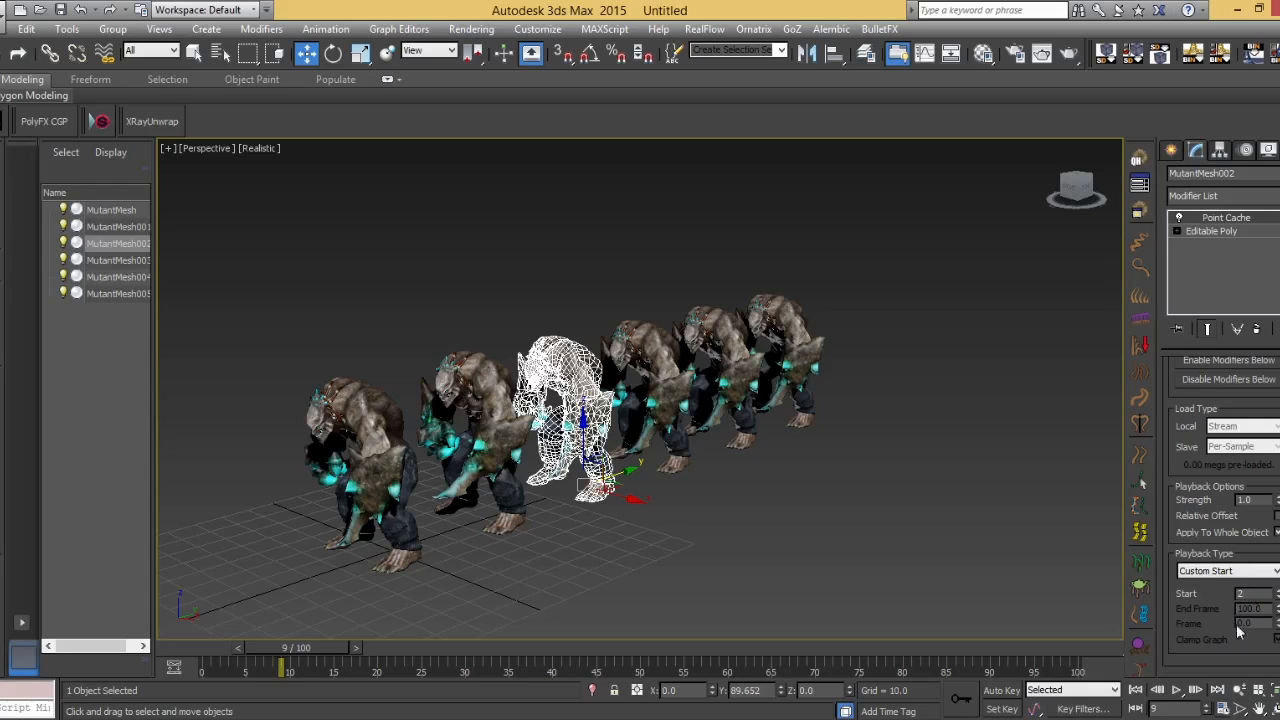
key("Return")
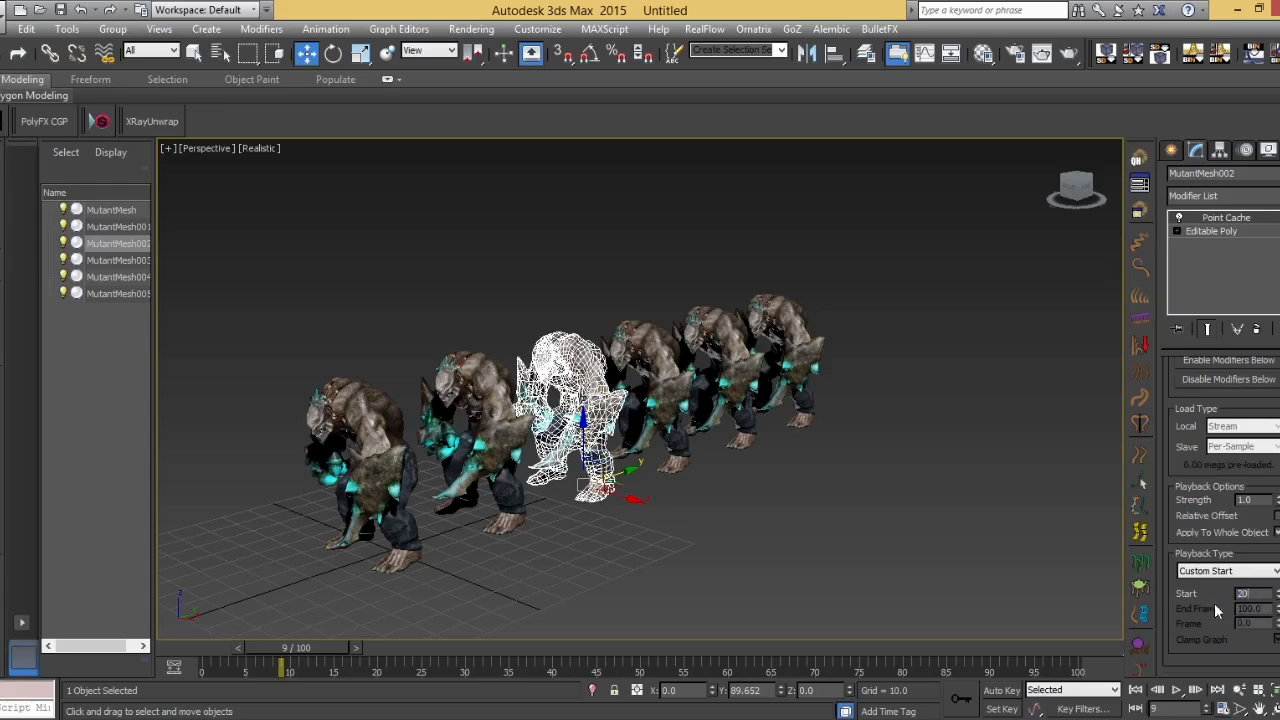
Remove the MeshBomb Binding from MutantMesh003 and set its Point Cache playback to Custom Start with Start at 30
left_click(634, 345)
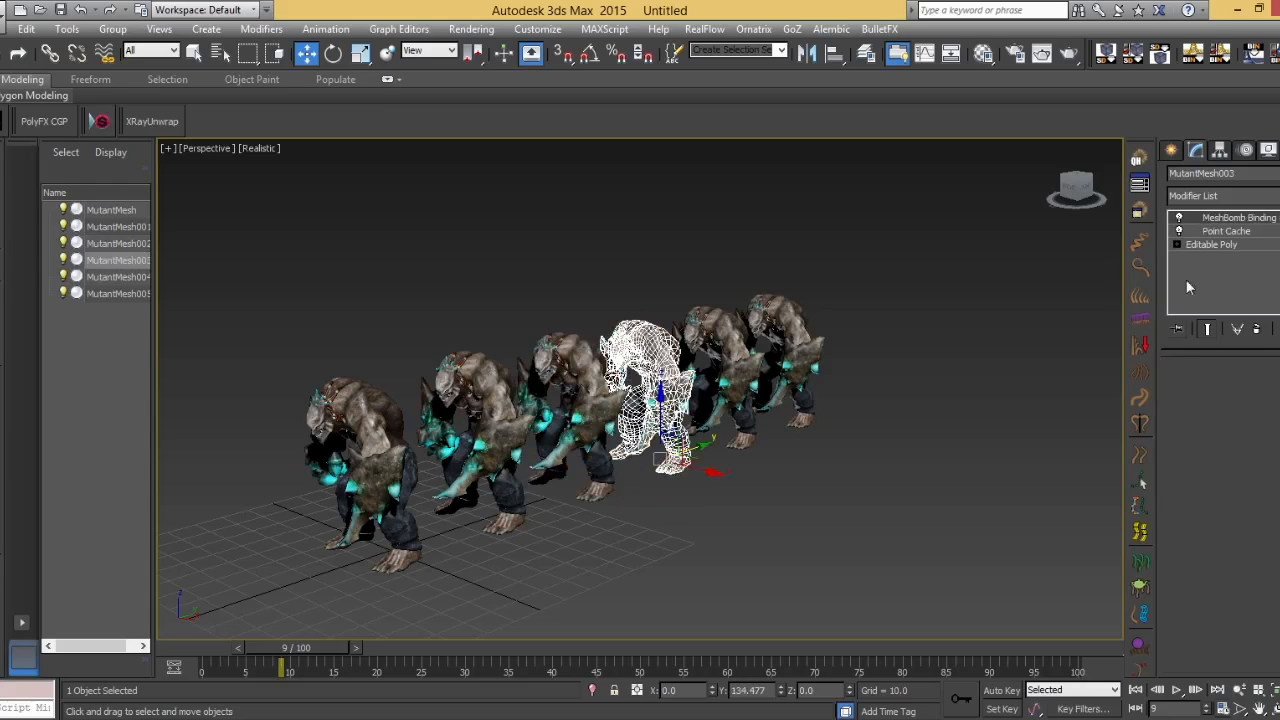
left_click(1255, 329)
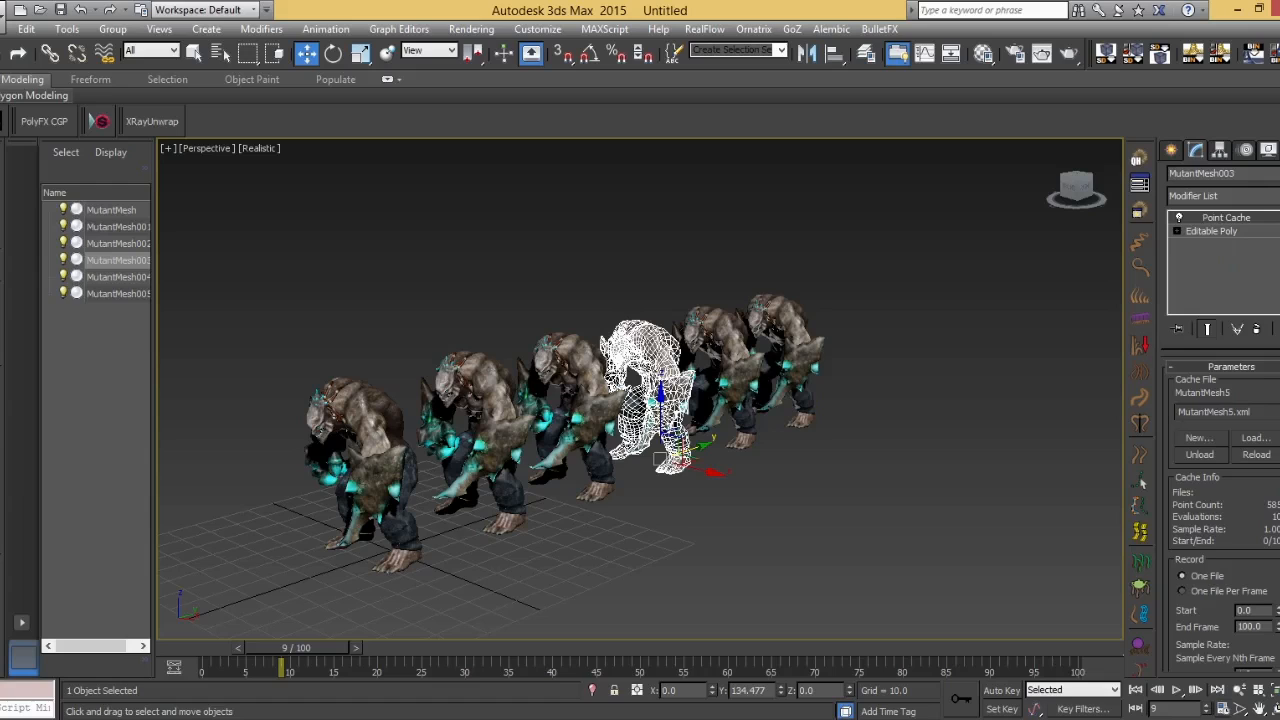
scroll(1220, 560, "down", 5)
left_click(1220, 580)
left_click(1218, 604)
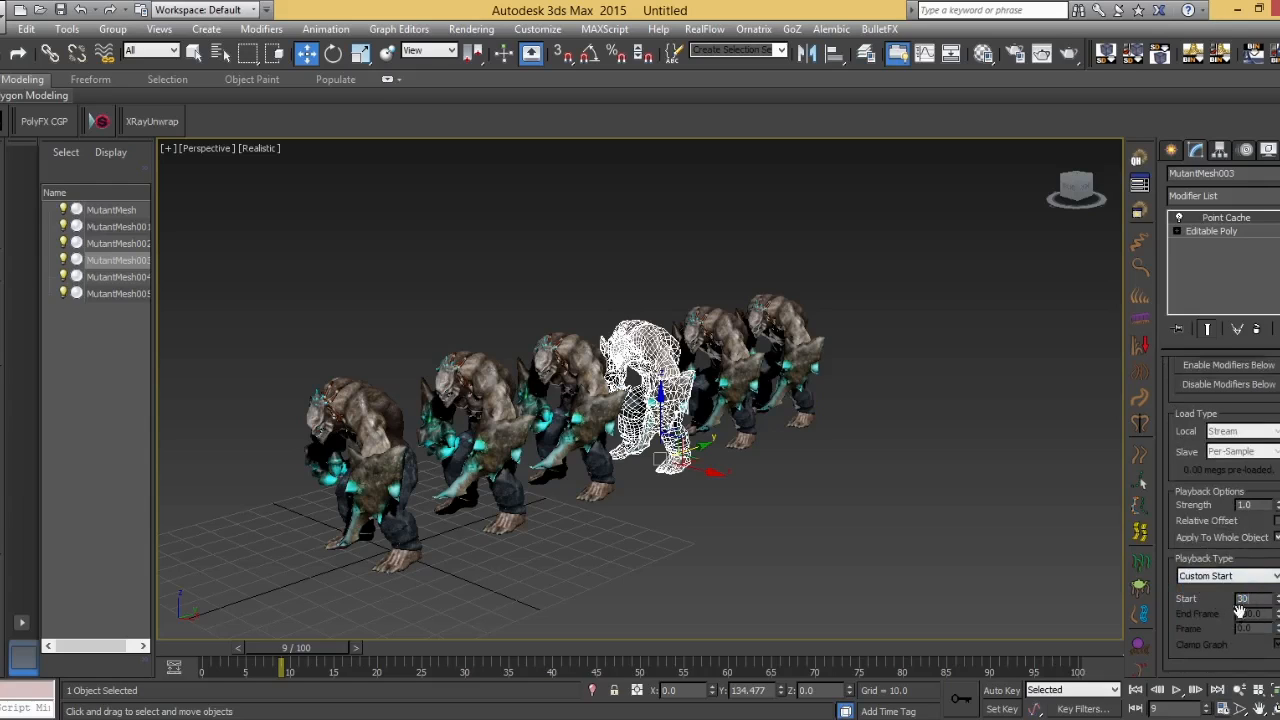
key("Return")
Remove the MeshBomb Binding from MutantMesh004 and set its Point Cache playback to Custom Start with Start at 40
left_click(707, 341)
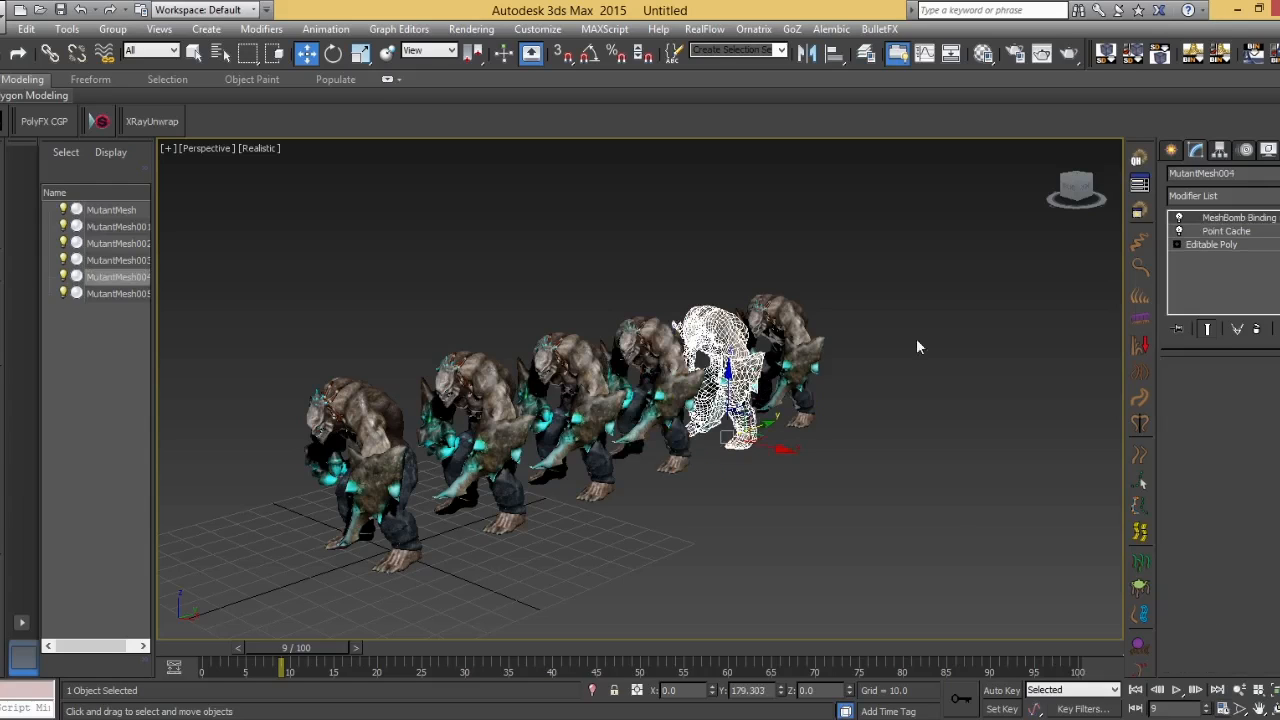
left_click(1258, 330)
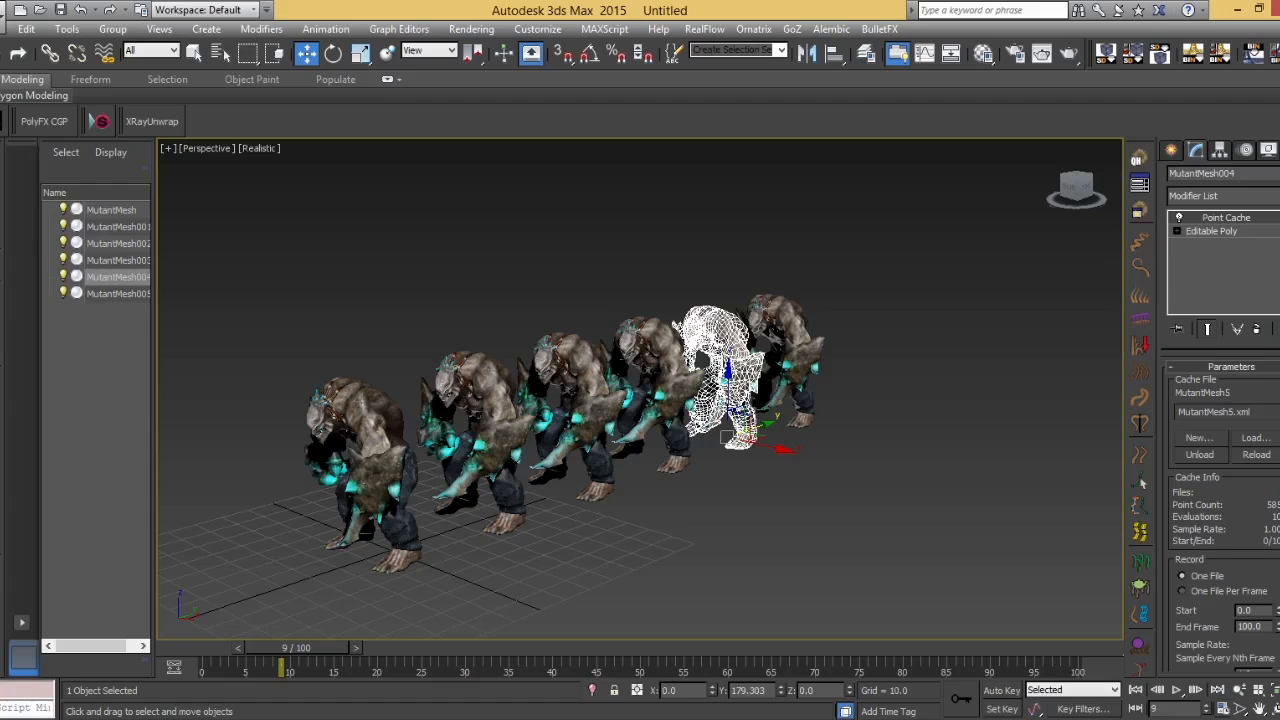
scroll(1222, 510, "down", 5)
left_click(1230, 572)
left_click(1222, 600)
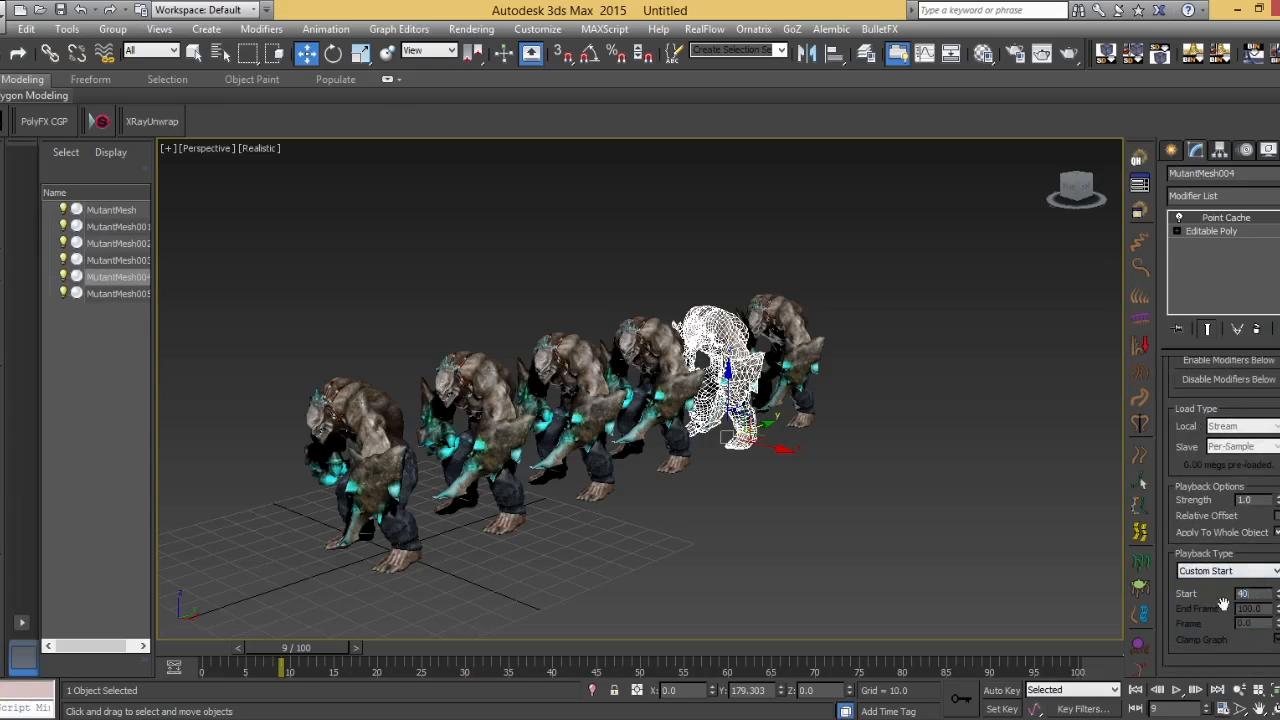
key("Return")
Remove the MeshBomb Binding from MutantMesh005 and set its Point Cache playback to Custom Start with Start at 50
left_click(800, 330)
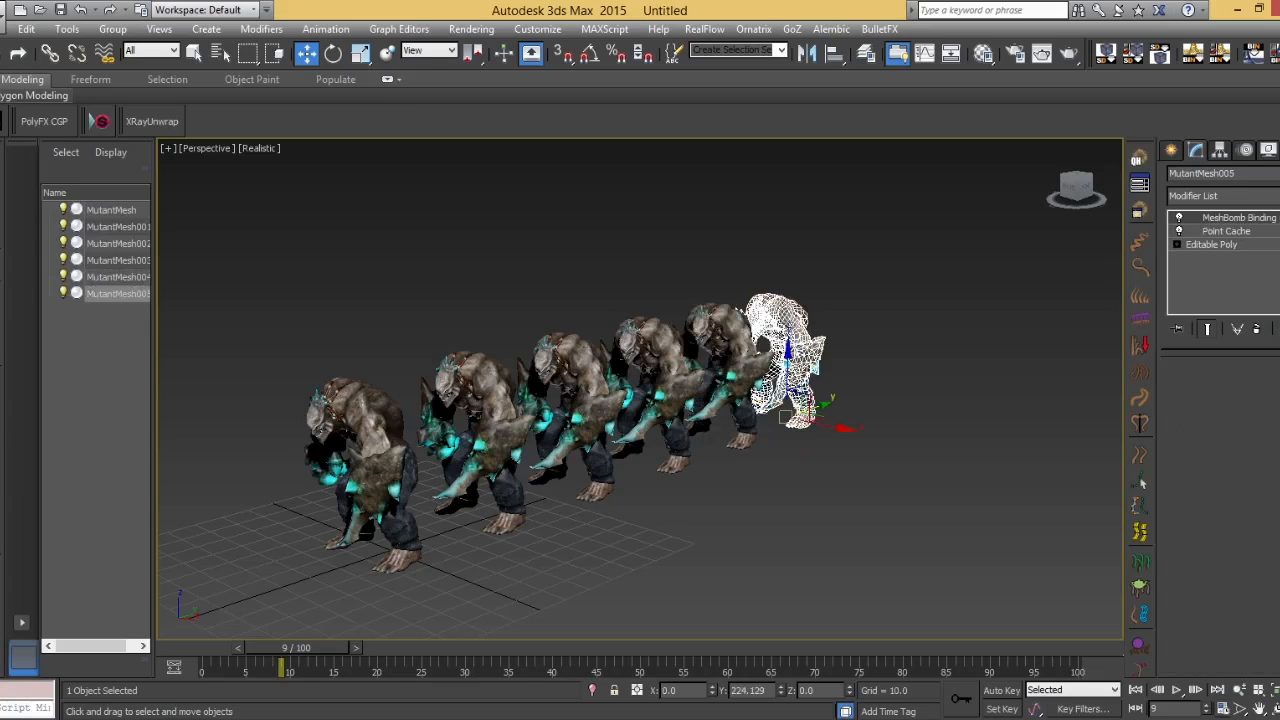
left_click(1240, 196)
scroll(1224, 455, "down", 6)
scroll(1224, 455, "up", 6)
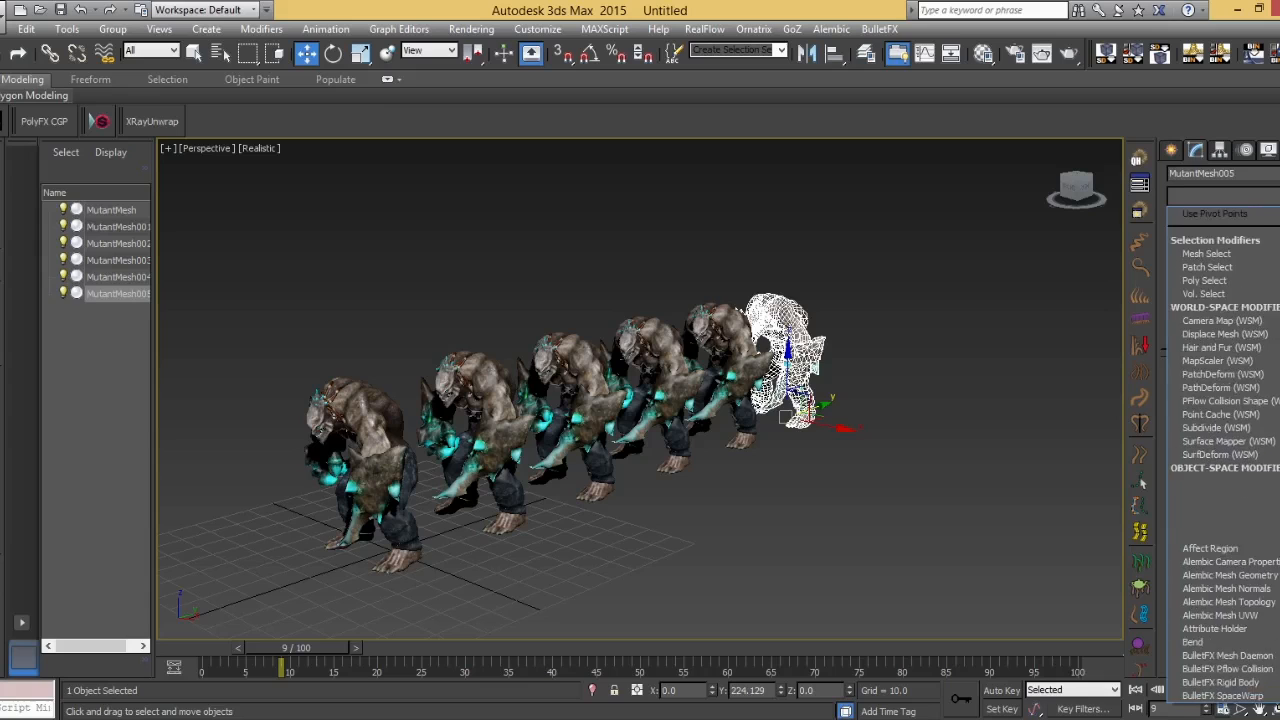
key("Escape")
left_click(1258, 336)
scroll(1250, 500, "down", 5)
left_click(1240, 573)
left_click(1272, 598)
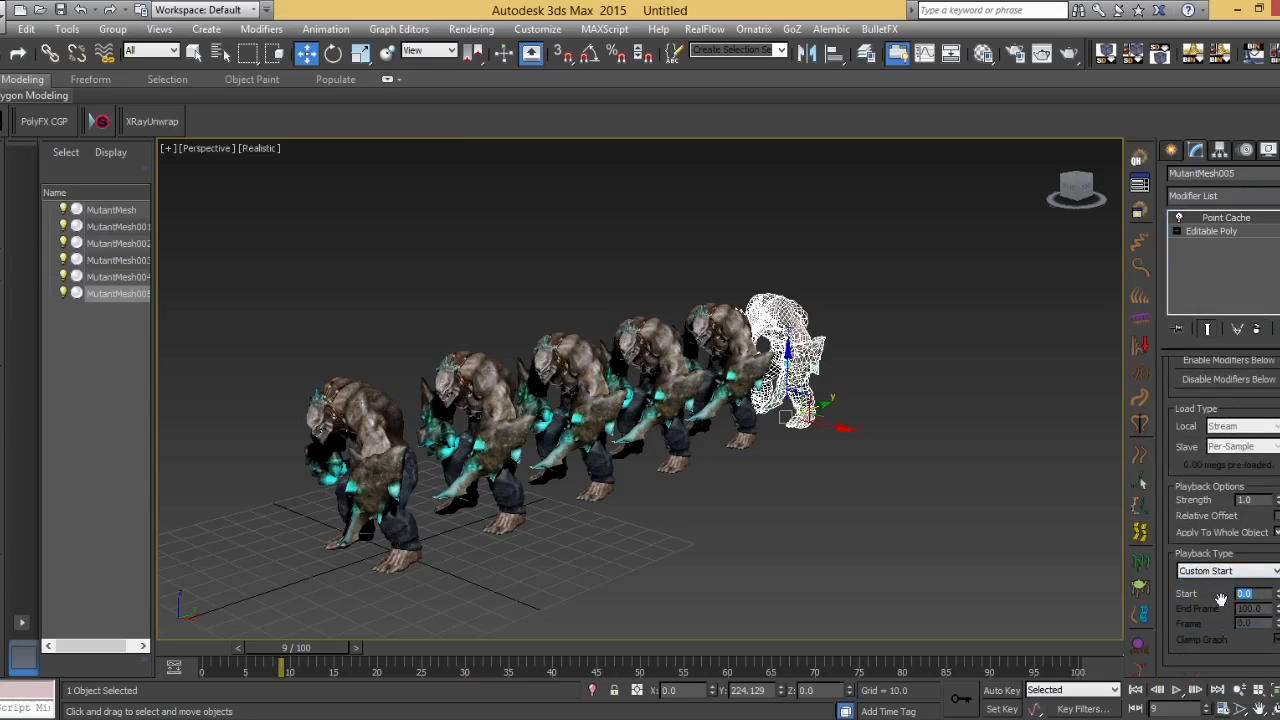
type("50")
key("Return")
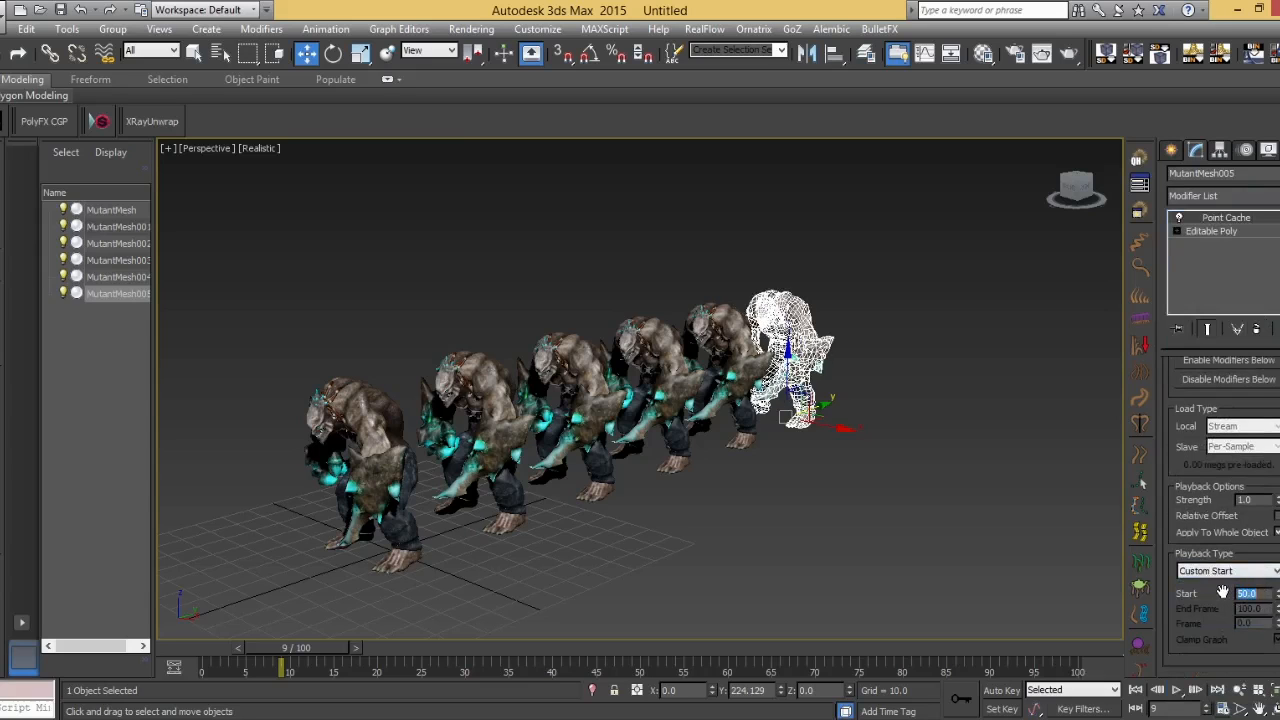
Play the animation to check the staggered starts of the six mutants, and return to frame 0
left_click(1081, 463)
middle_click_drag(828, 376, 848, 403, "alt")
scroll(764, 424, "up", 4)
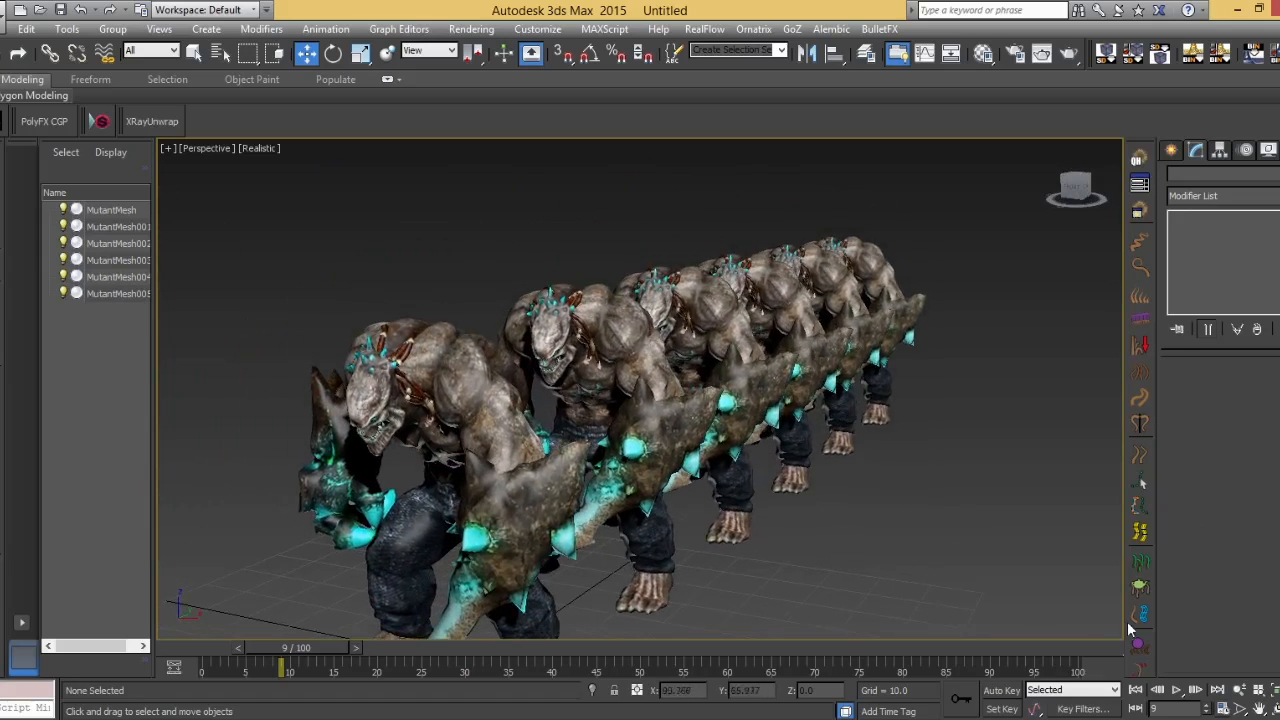
left_click(1179, 690)
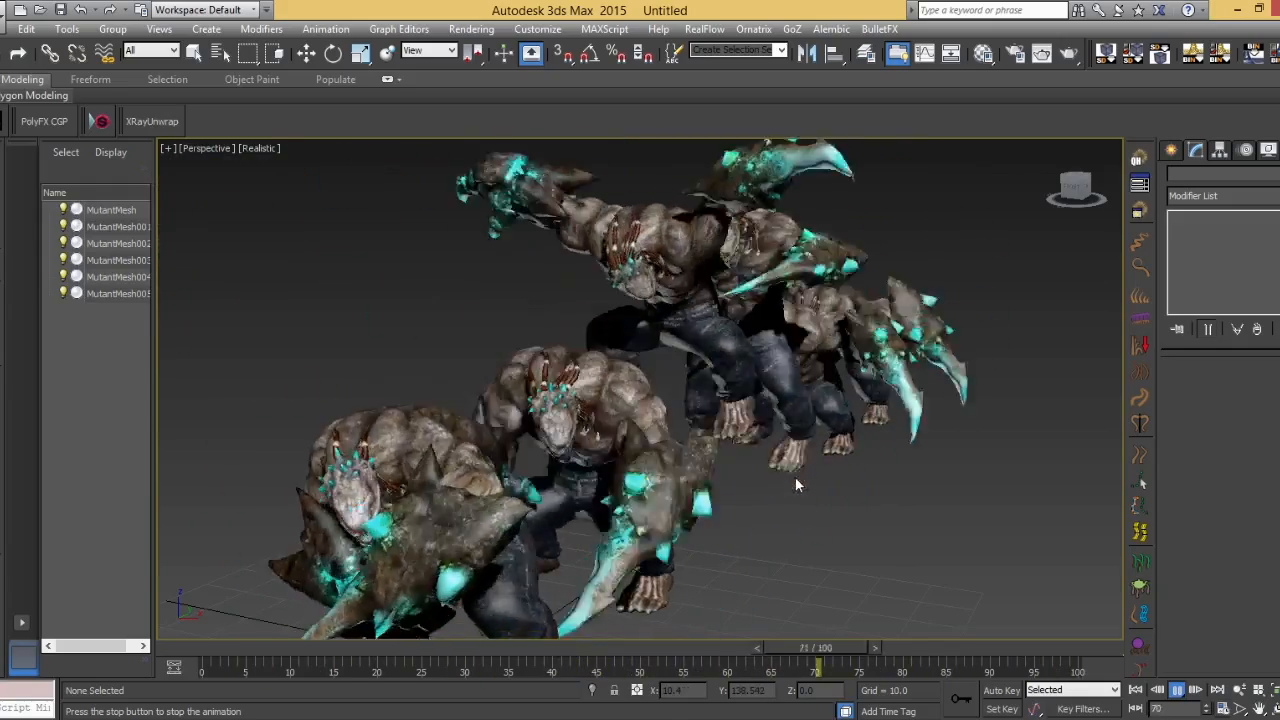
left_click_drag(635, 650, 116, 682)
Select all six mutants and move the whole row off the grid along the negative X direction
middle_click_drag(610, 380, 650, 445, "alt")
scroll(683, 428, "down", 5)
scroll(715, 328, "down", 3)
left_click_drag(588, 462, 467, 657)
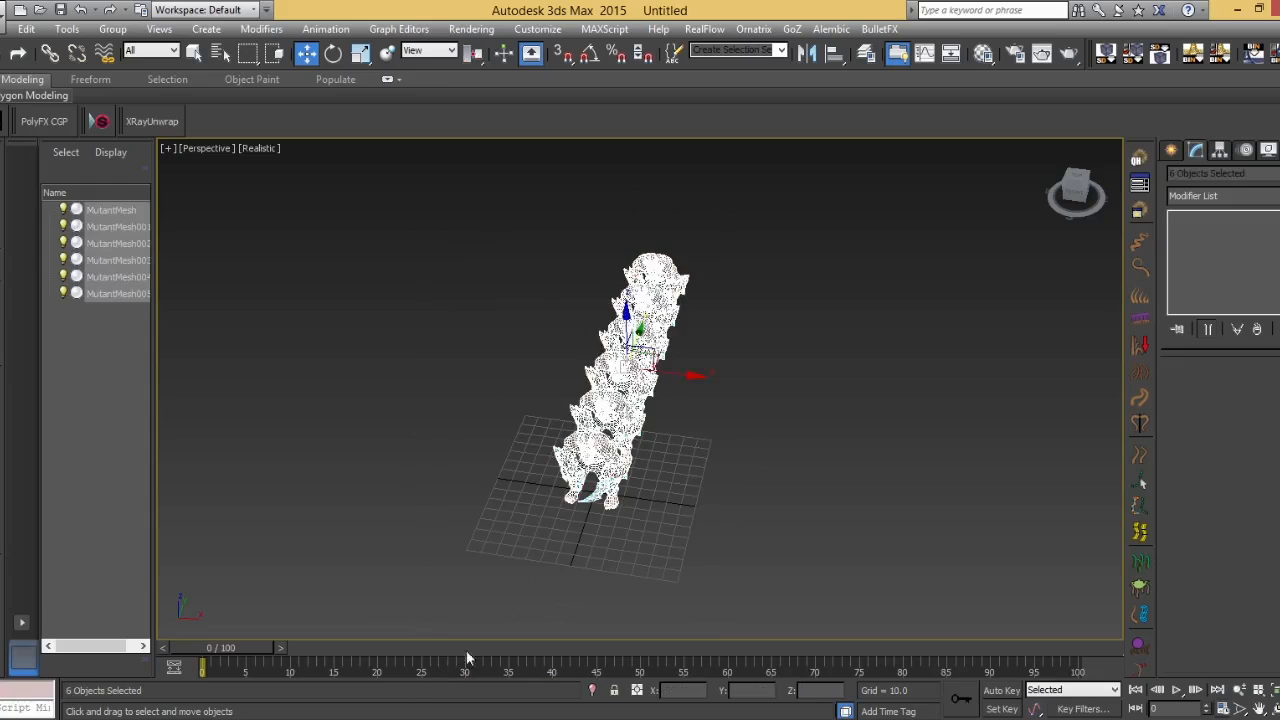
left_click_drag(668, 404, 505, 438)
middle_click_drag(541, 497, 545, 466, "alt")
left_click_drag(290, 646, 405, 647)
left_click_drag(562, 599, 191, 608)
key("w")
left_click(446, 547)
middle_click_drag(446, 547, 581, 486, "alt")
left_click_drag(426, 500, 410, 547)
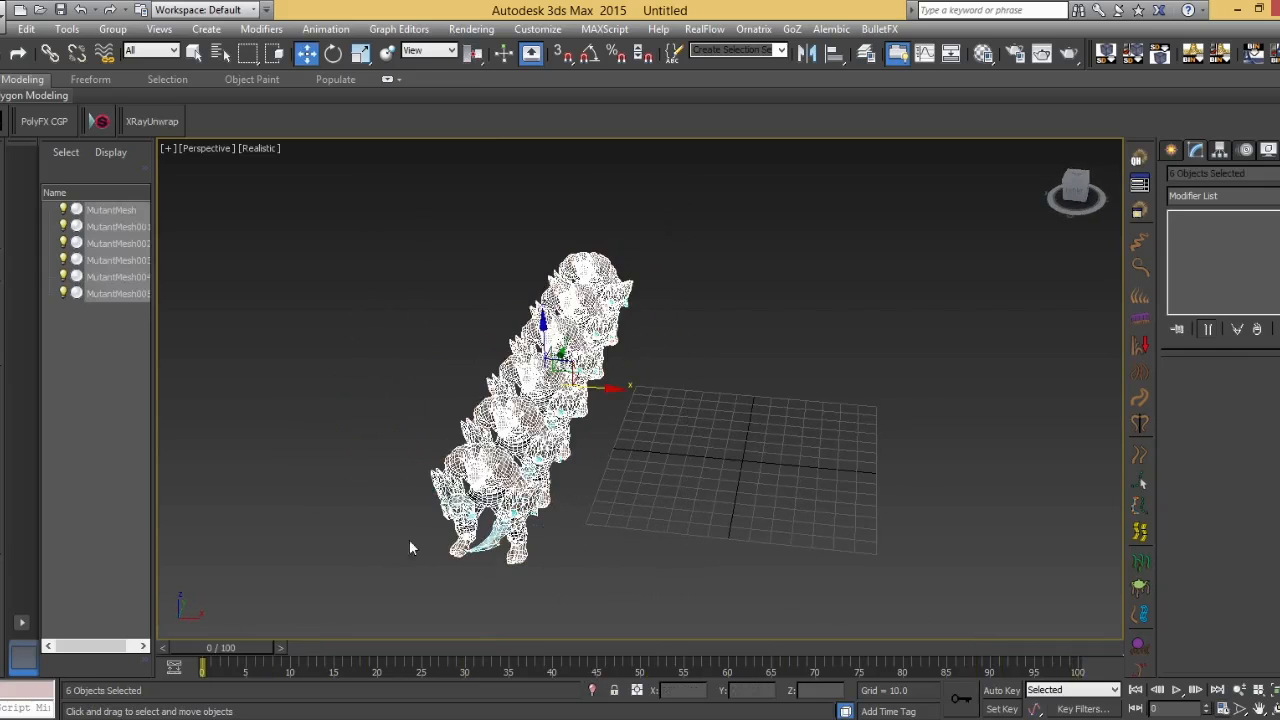
Clone the selected row of six mutants along the X axis as ten independent copies to form a crowd
mouse_move(612, 393)
left_mouse_down("shift")
mouse_move(690, 392)
mouse_move(727, 456)
left_mouse_up("shift")
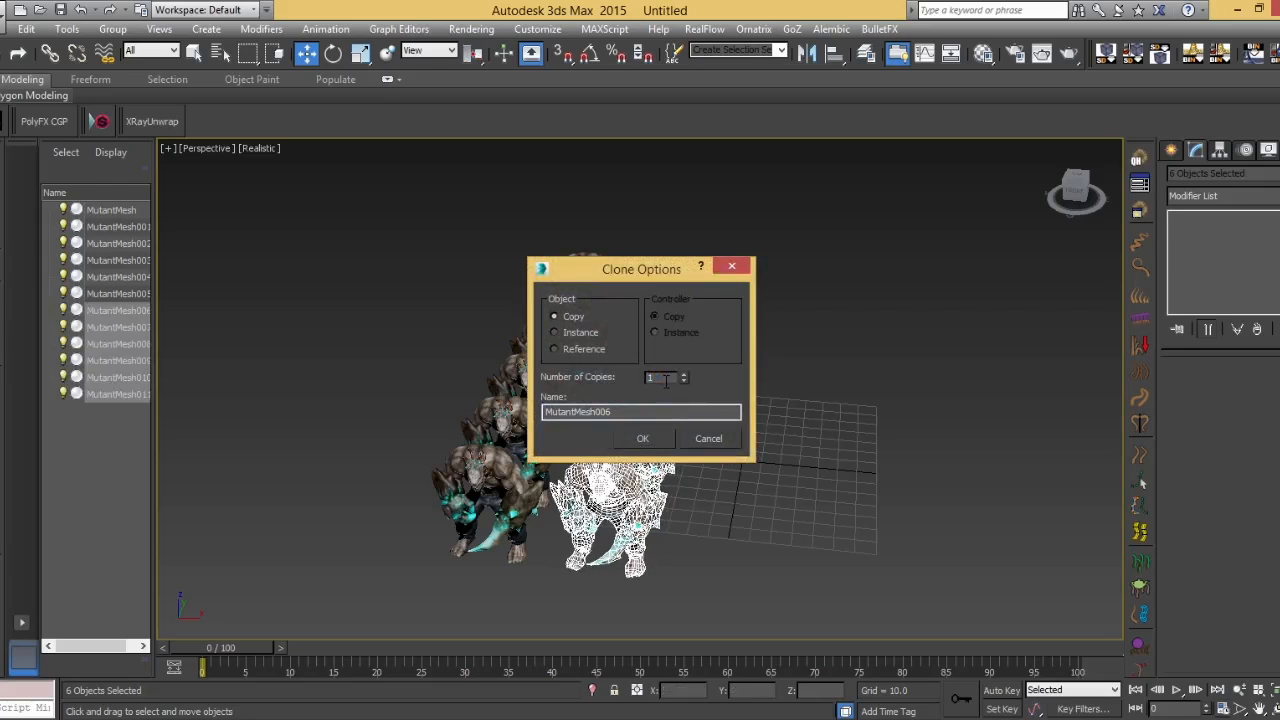
left_click(645, 439)
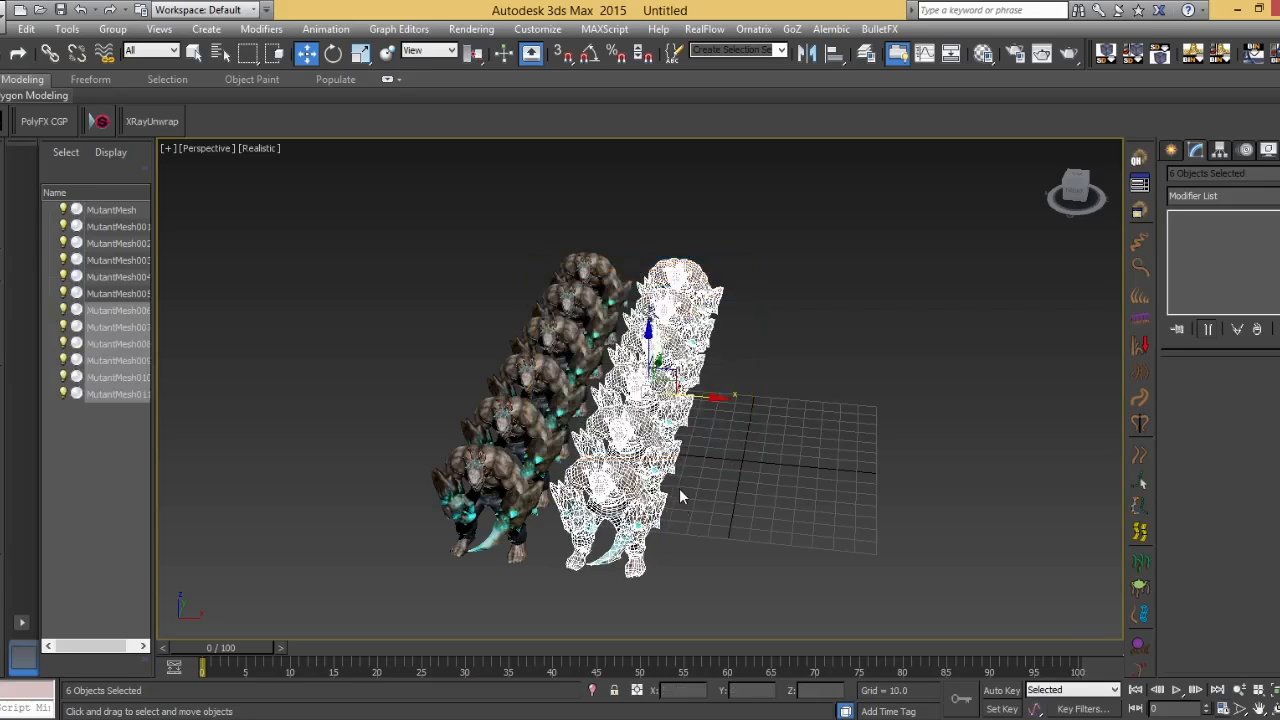
middle_click_drag(608, 475, 560, 386, "alt")
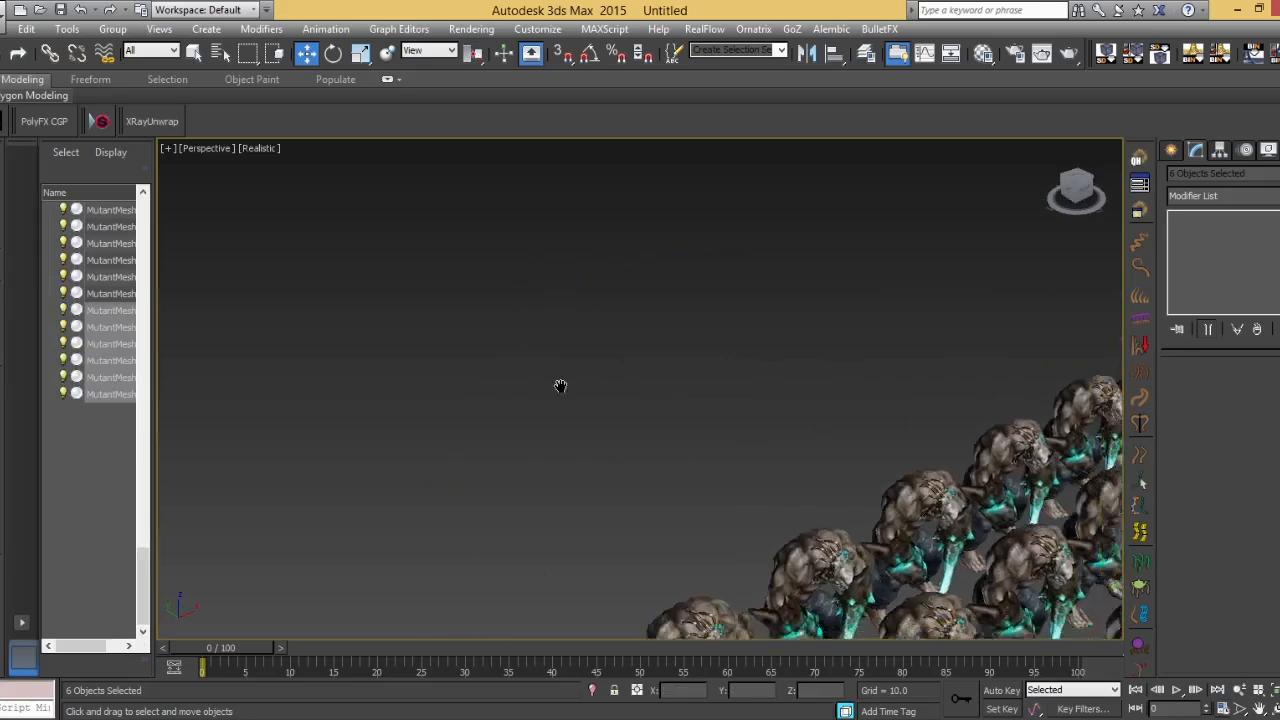
scroll(560, 386, "down", 4)
middle_click_drag(648, 398, 734, 459, "alt")
scroll(598, 404, "up", 3)
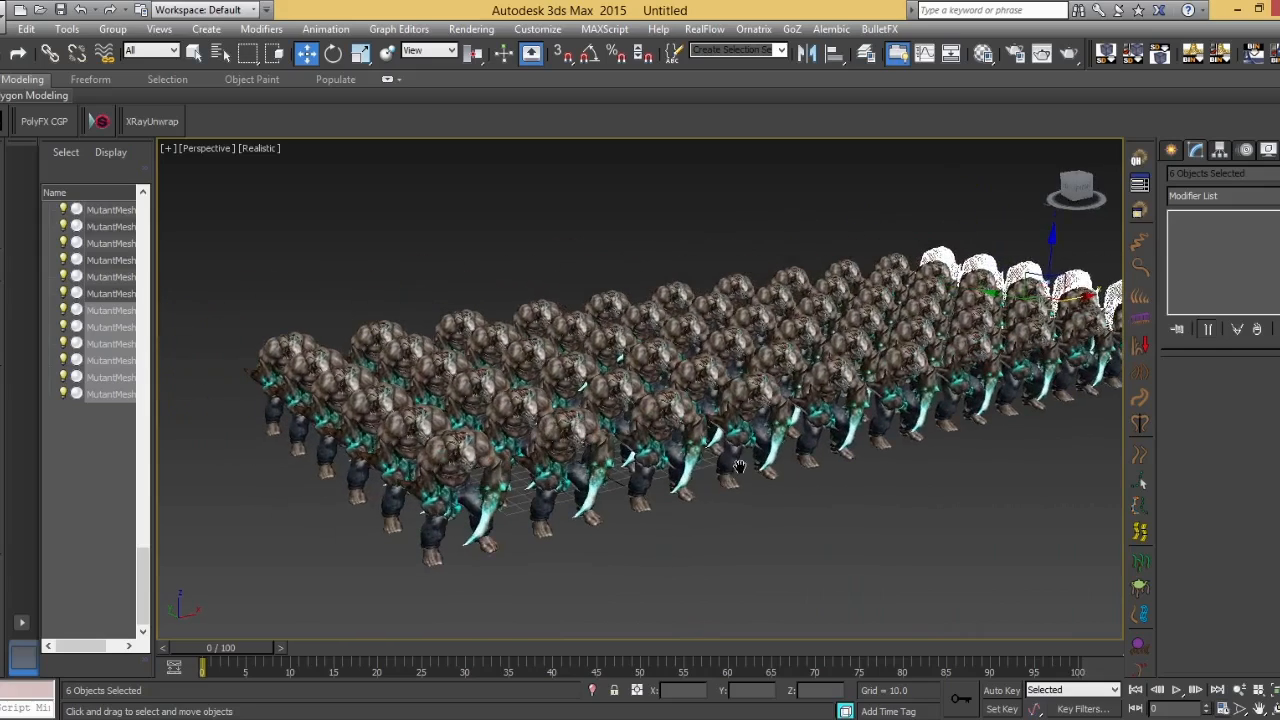
Scrub the timeline to frame 100 and examine the staggered crowd animation from several angles
left_click(1273, 708)
mouse_move(670, 455)
left_mouse_down()
mouse_move(696, 440)
mouse_move(655, 436)
mouse_move(667, 433)
mouse_move(673, 457)
left_mouse_up()
left_click_drag(233, 655, 995, 693)
middle_click_drag(598, 439, 625, 462, "alt")
left_click_drag(625, 462, 602, 579)
left_click_drag(455, 624, 349, 638)
left_click_drag(270, 648, 535, 648)
left_click_drag(610, 688, 1231, 689)
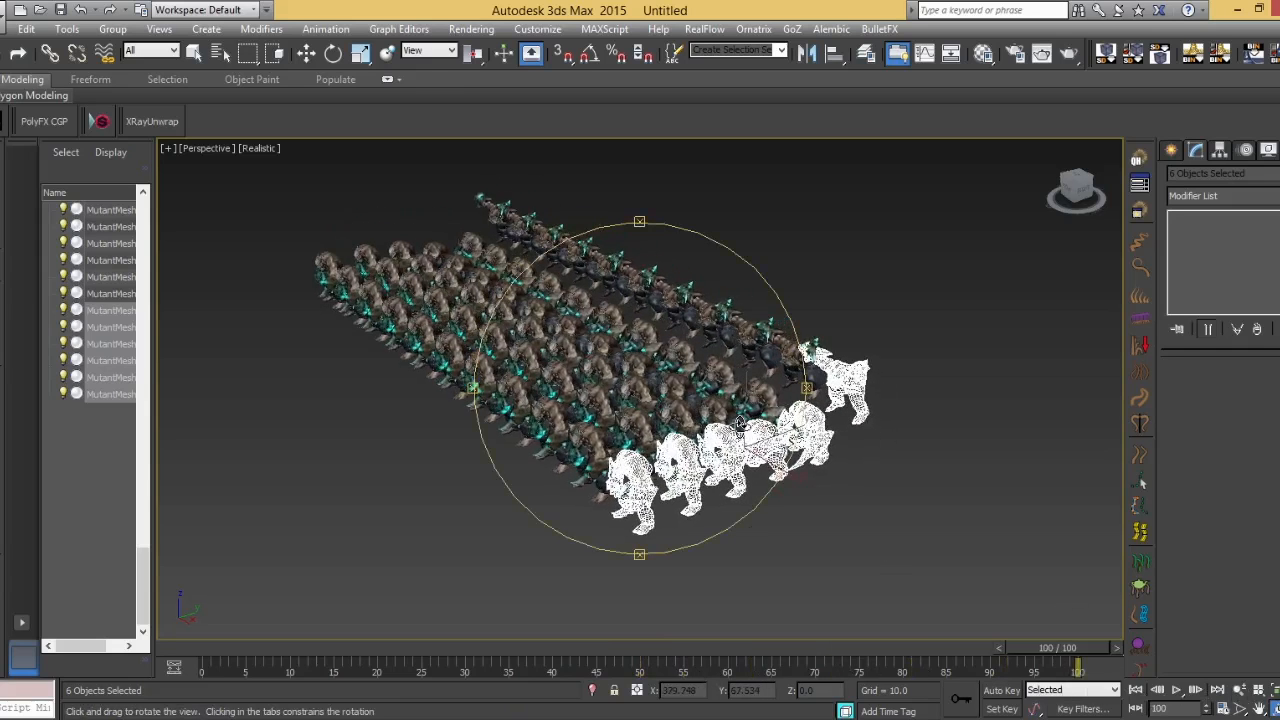
left_click_drag(573, 408, 736, 408)
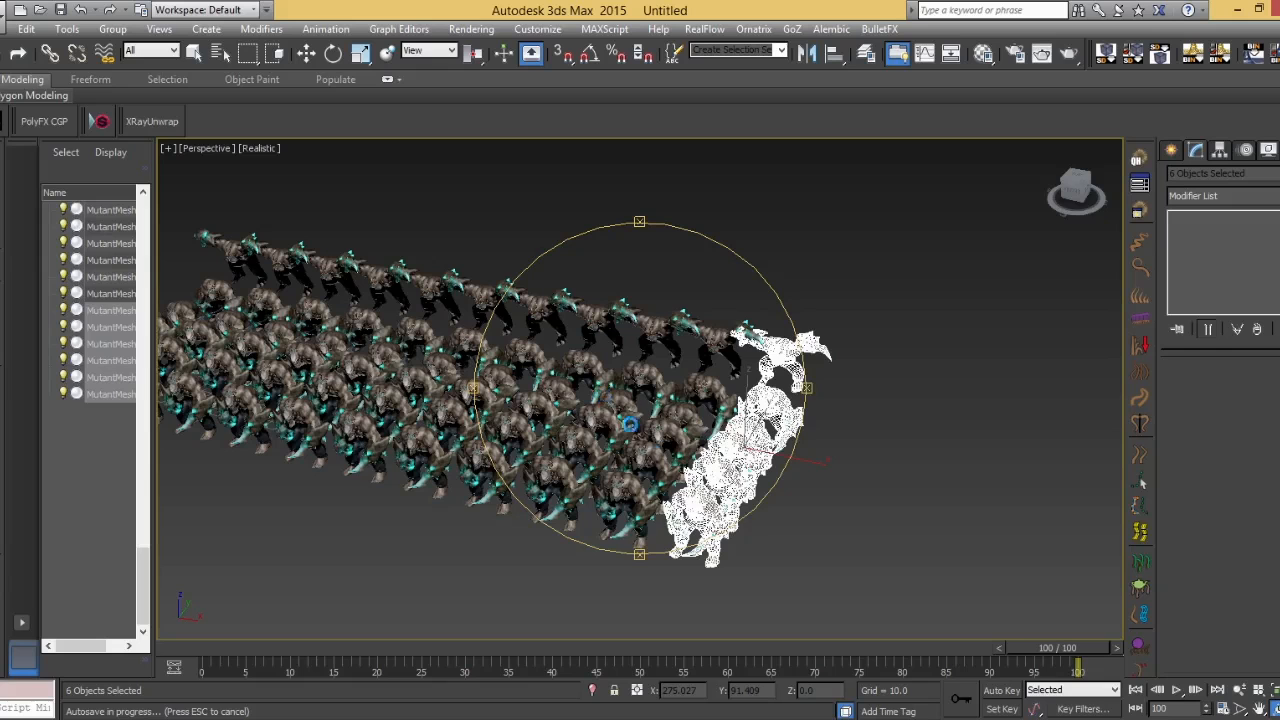
left_click_drag(630, 424, 524, 377)
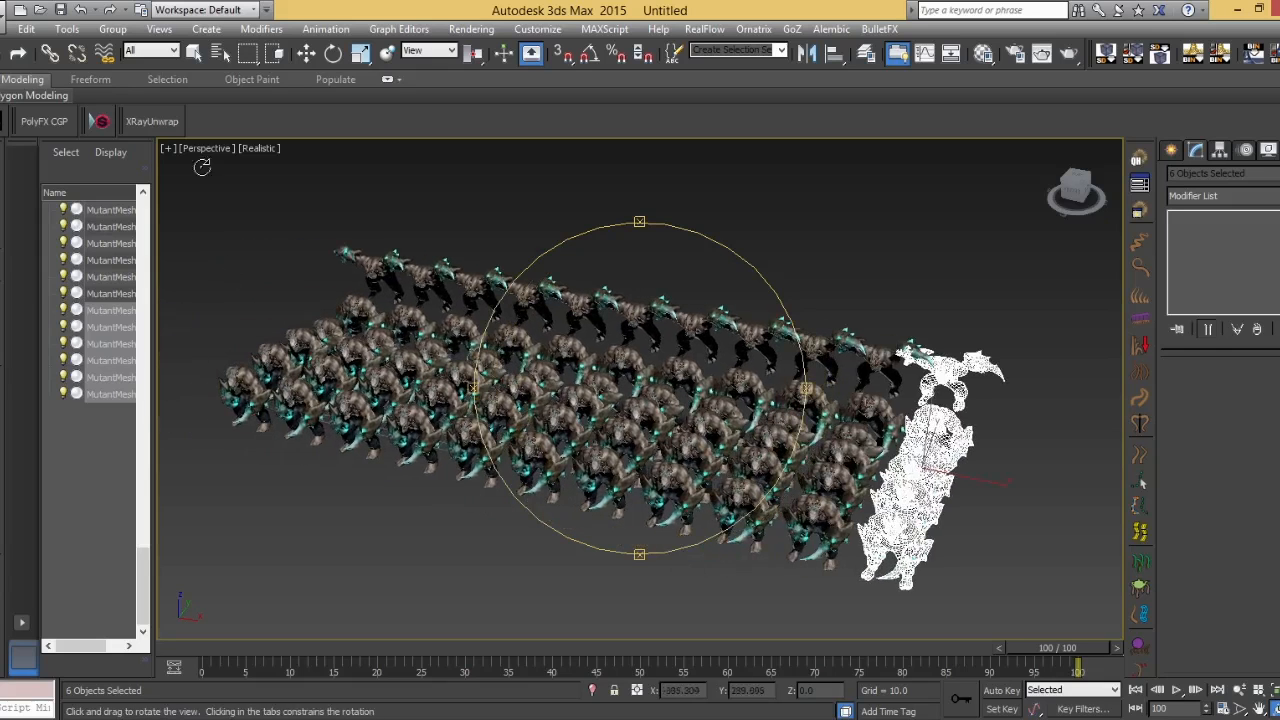
Select all the mutants, and reduce the selection to the original MutantMesh at the crowd's front corner
left_click(305, 55)
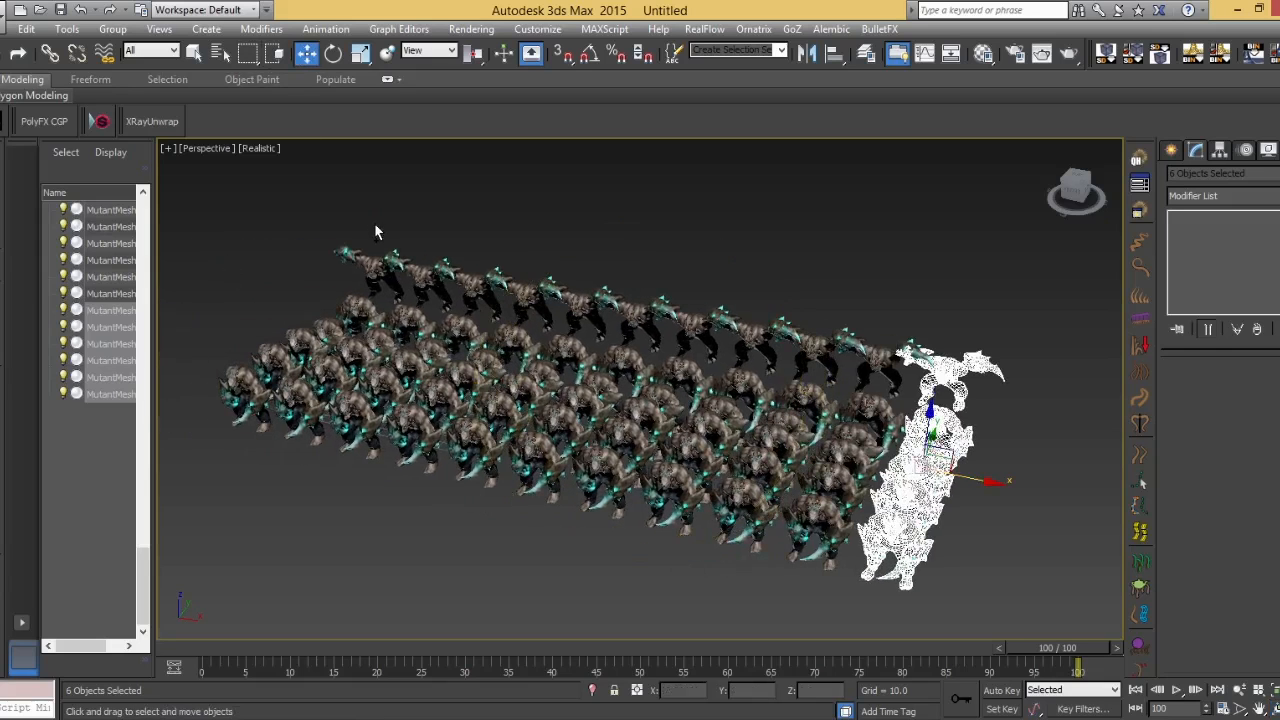
key("ctrl+a")
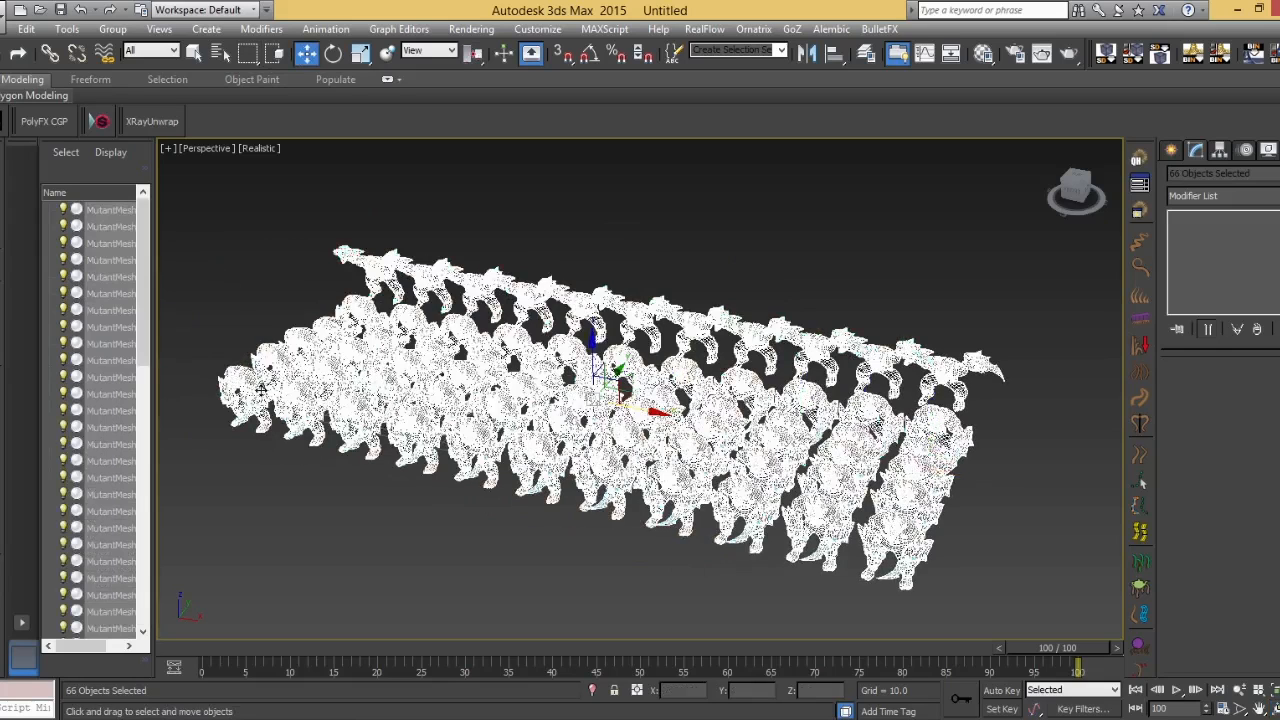
left_click(232, 378)
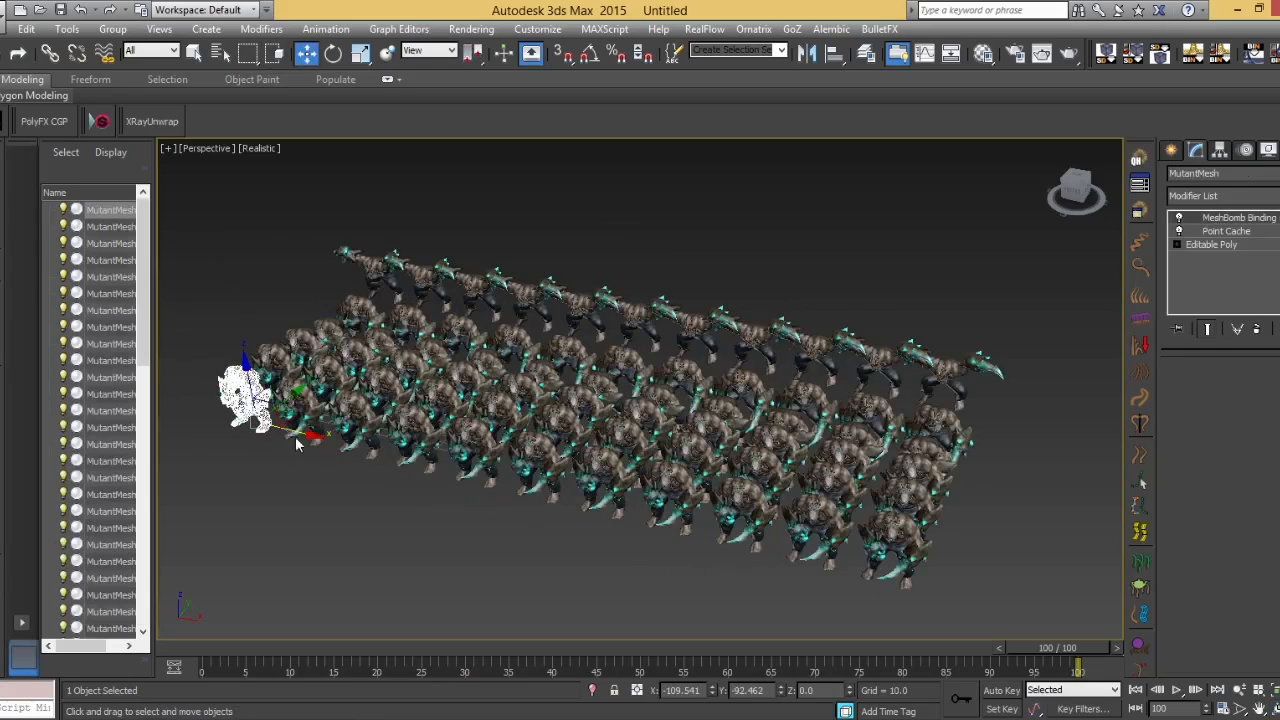
left_click(474, 30)
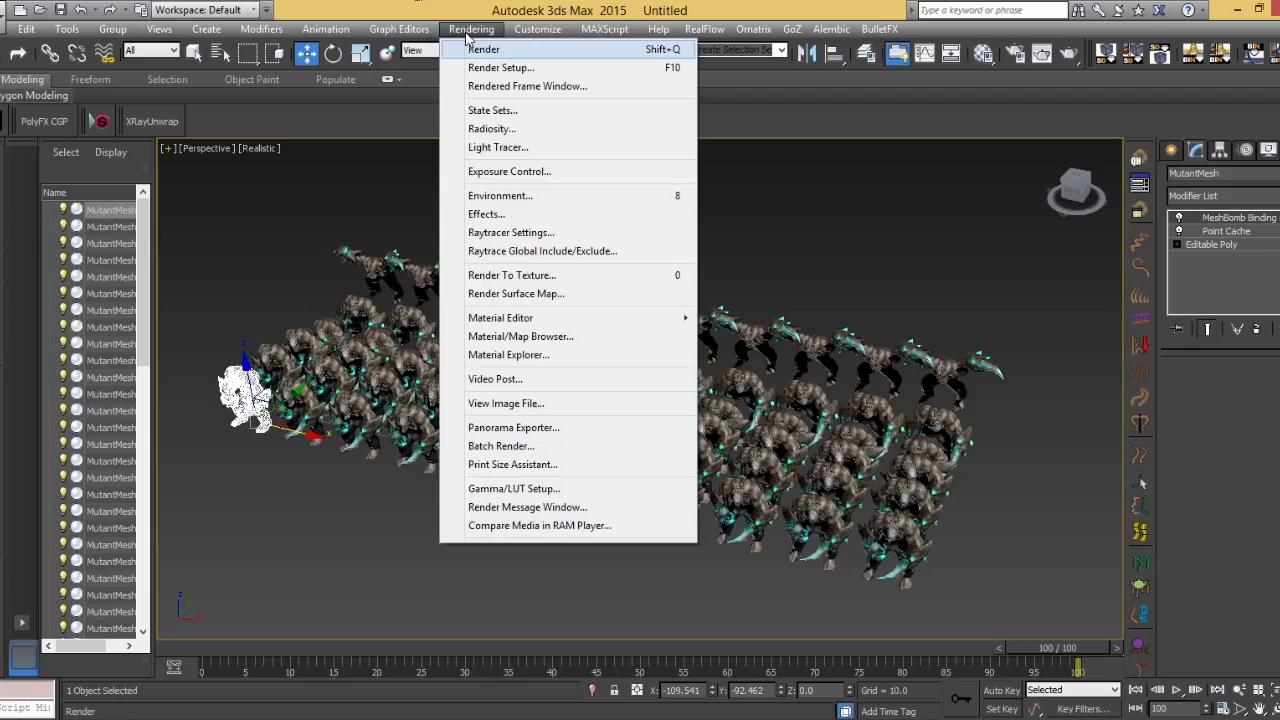
left_click(341, 386)
middle_click_drag(340, 388, 690, 400, "alt")
scroll(681, 491, "down", 3)
scroll(654, 468, "up", 5)
middle_click_drag(690, 400, 605, 436, "alt")
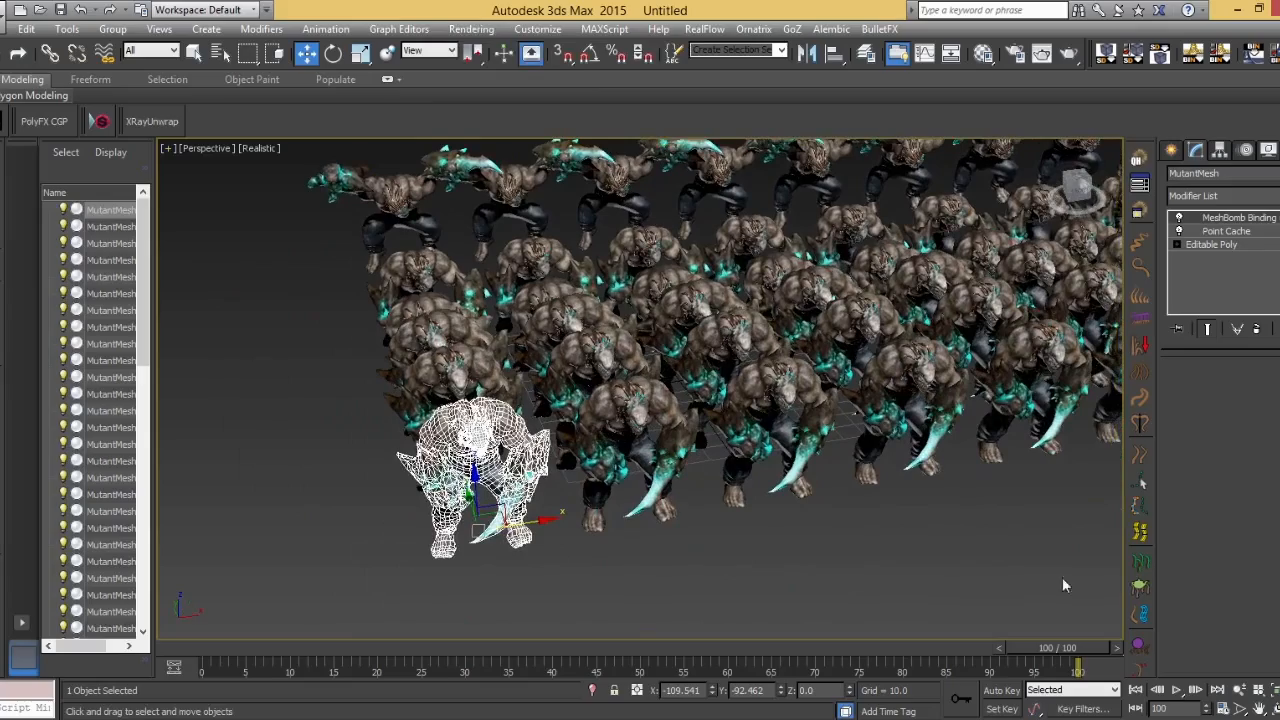